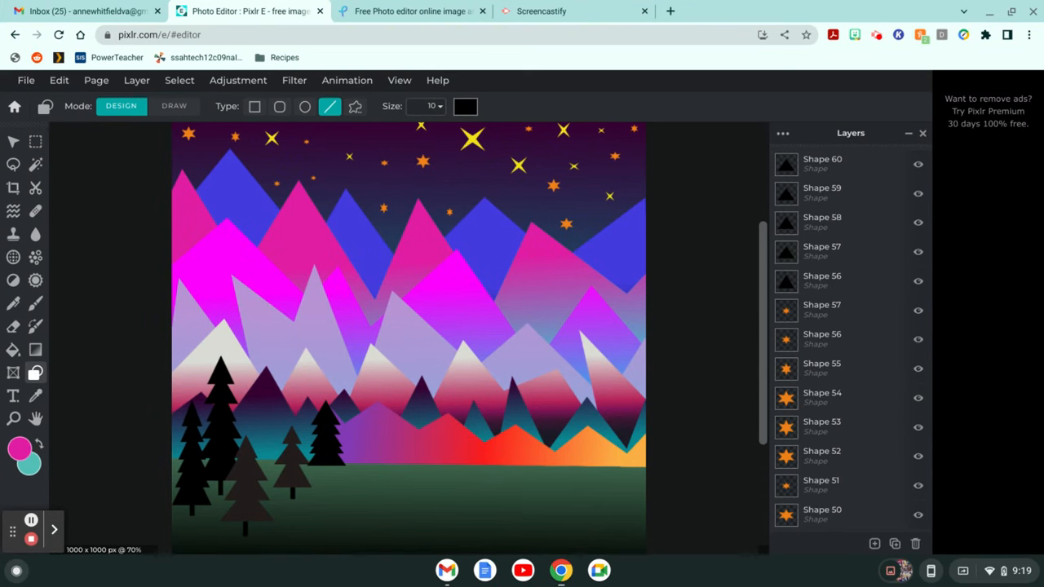
# - Start a new image in the advanced photo editor Pixlr E using the Art grid 1000x1000 px preset
pyautogui.click(378, 10)
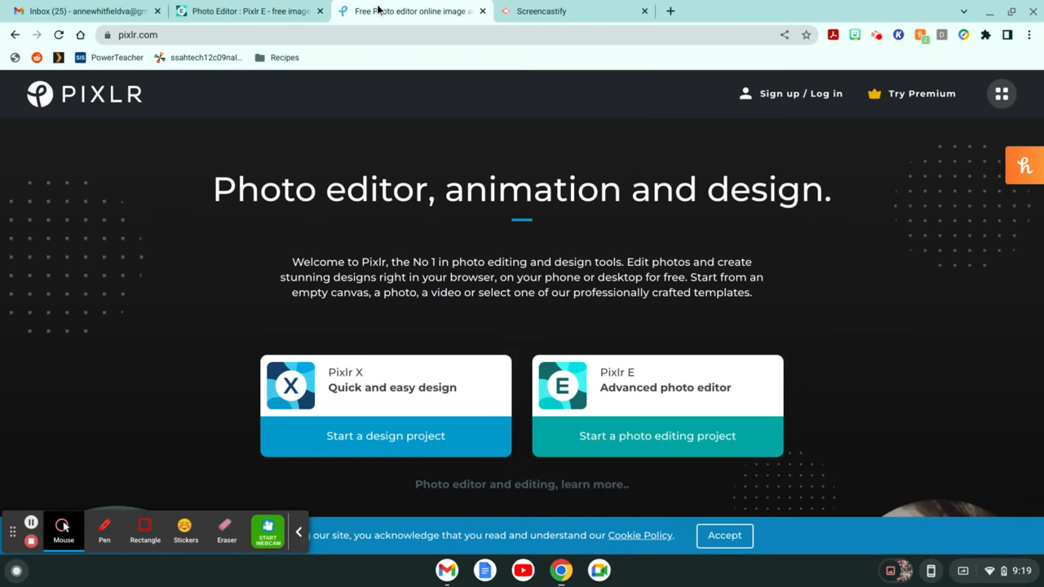
pyautogui.click(643, 405)
pyautogui.click(479, 338)
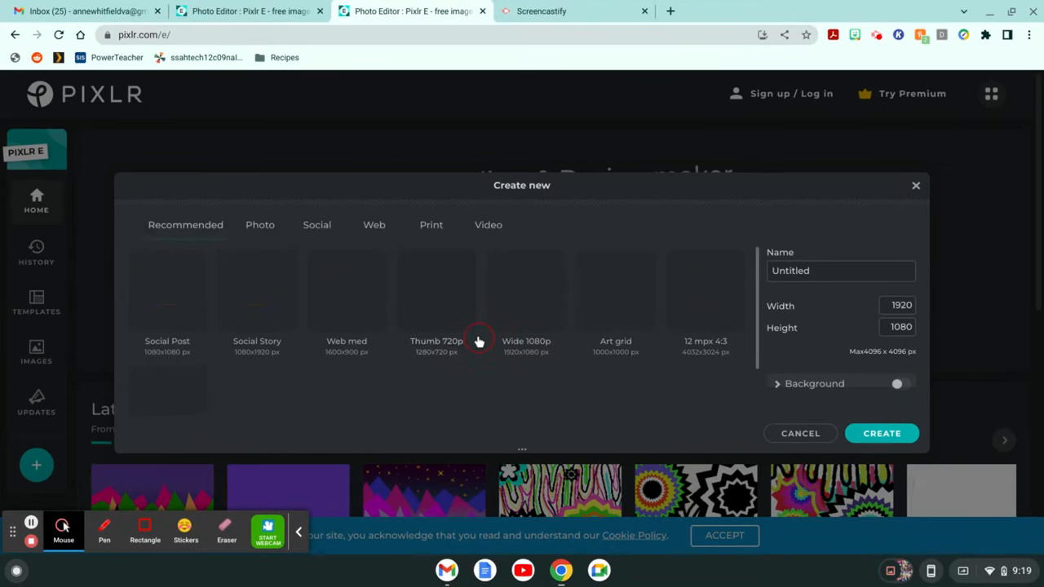
pyautogui.click(598, 301)
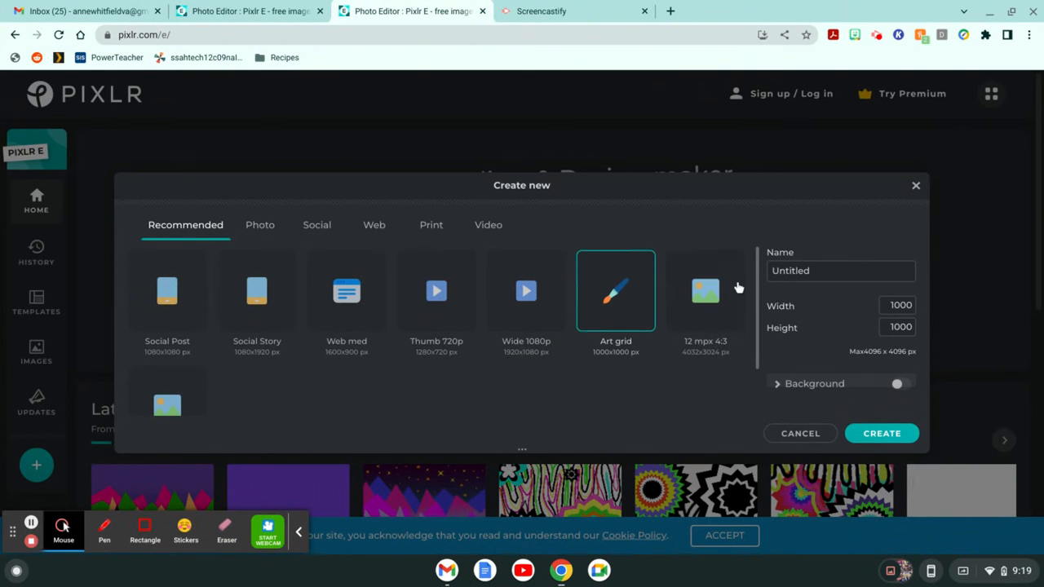
# - Name the new image Landscape and create it
pyautogui.click(812, 269)
pyautogui.doubleClick(810, 270)
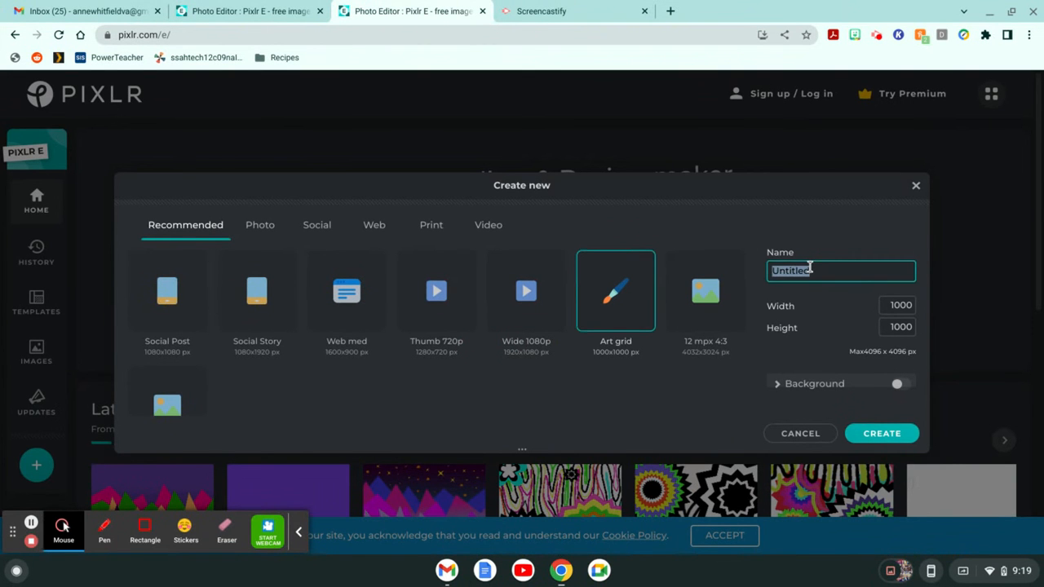
pyautogui.write('Ra')
pyautogui.press('BackSpace')
pyautogui.press('BackSpace')
pyautogui.write('Landscape')
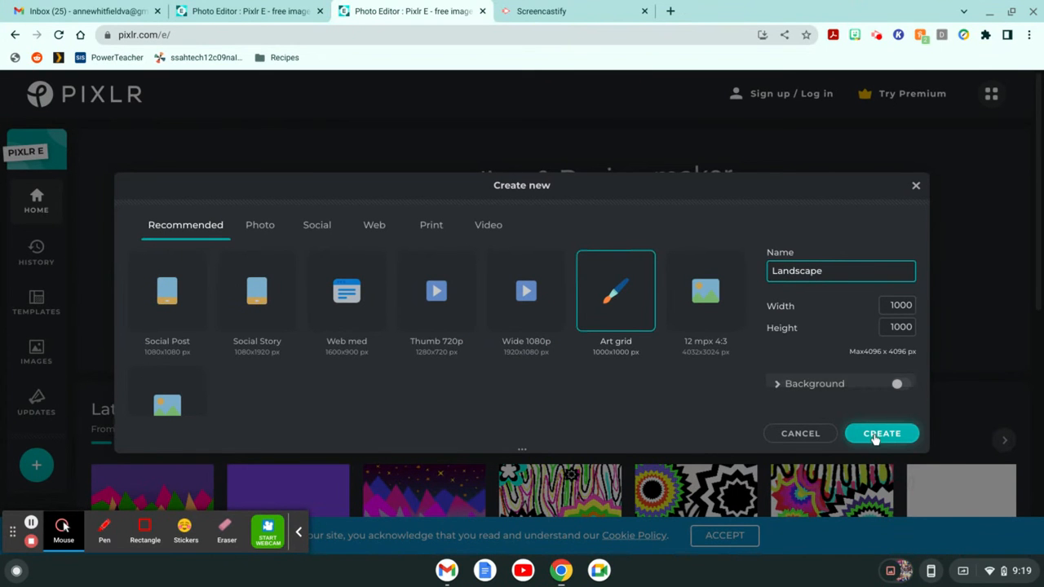
pyautogui.click(876, 436)
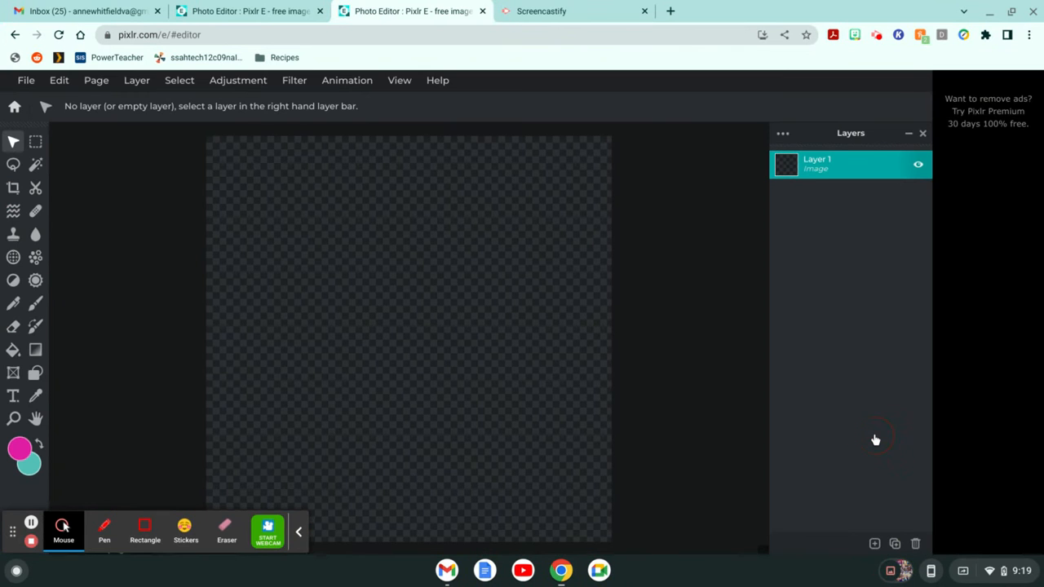
pyautogui.click(298, 532)
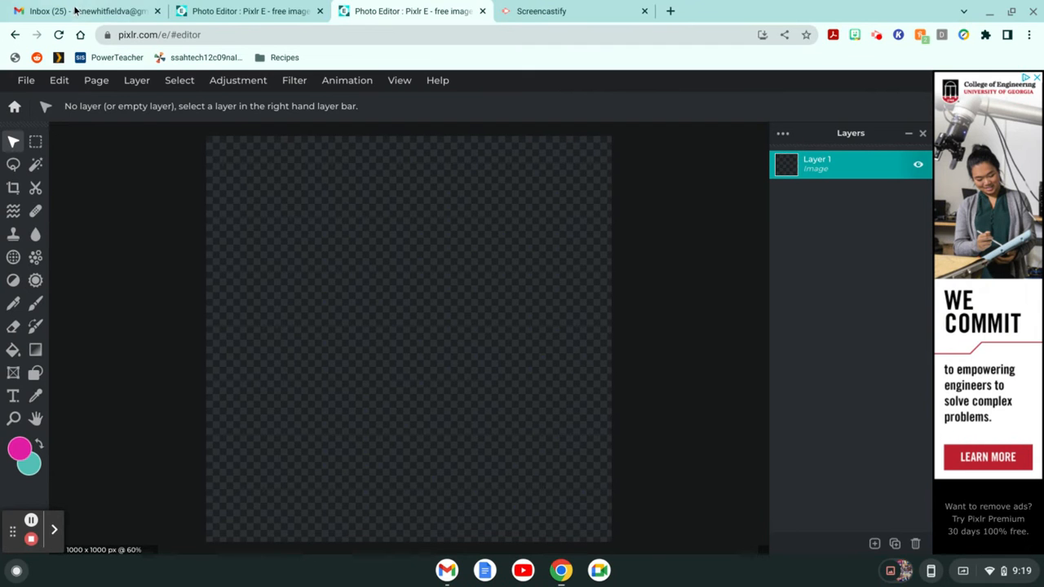
# - Set up the Gradient tool with the grey-to-navy-to-black linear preset, keeping the grey stop at #999999
pyautogui.click(35, 352)
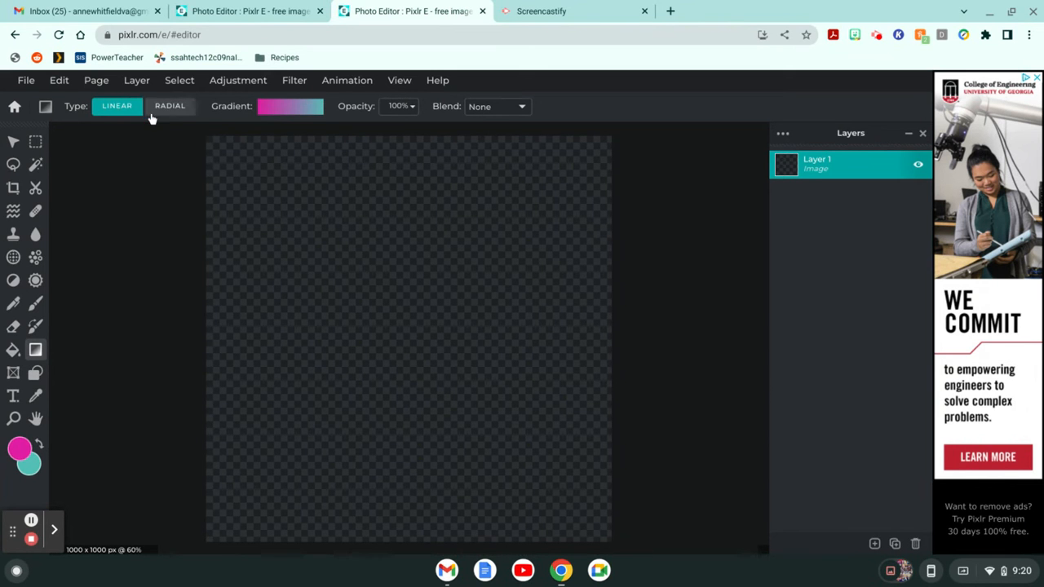
pyautogui.click(273, 114)
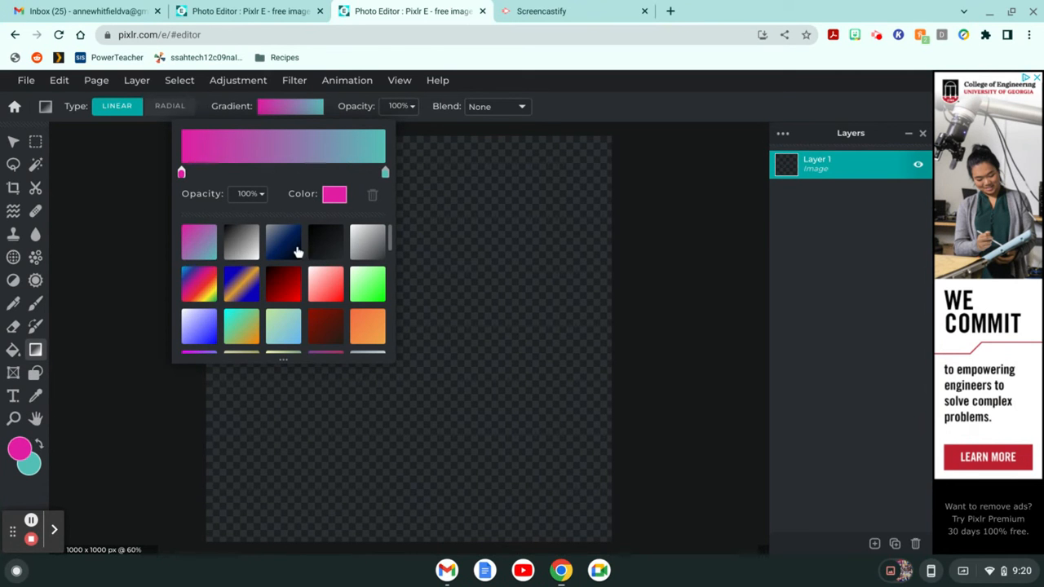
pyautogui.scroll(-2, 281, 254)
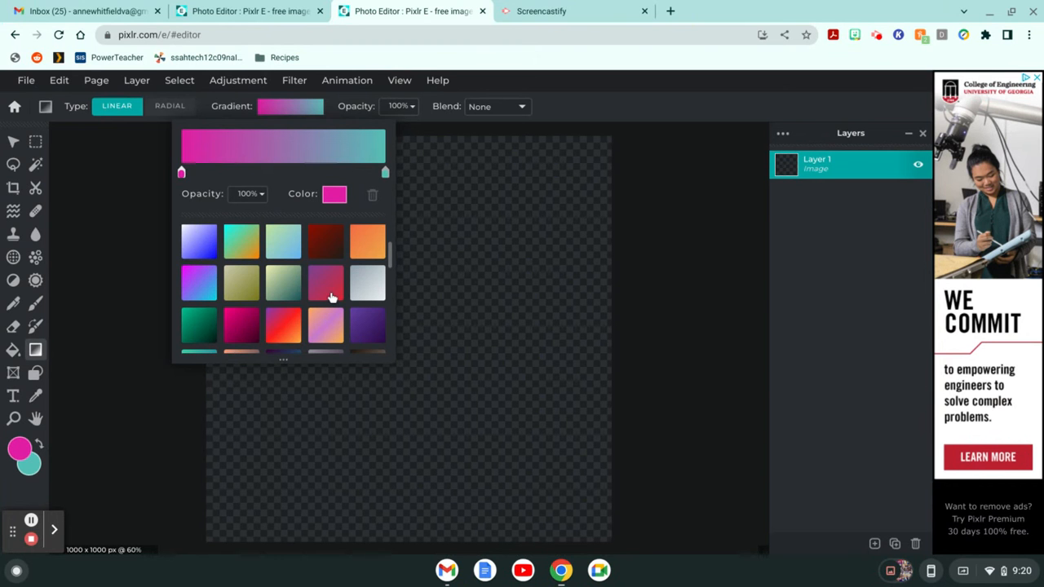
pyautogui.scroll(-2, 330, 298)
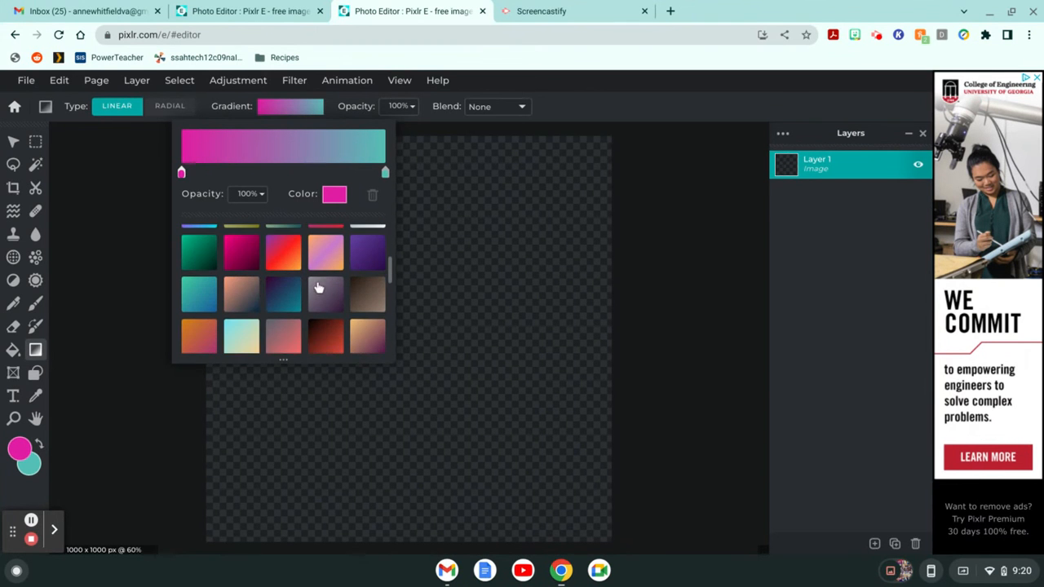
pyautogui.scroll(3, 319, 287)
pyautogui.click(292, 254)
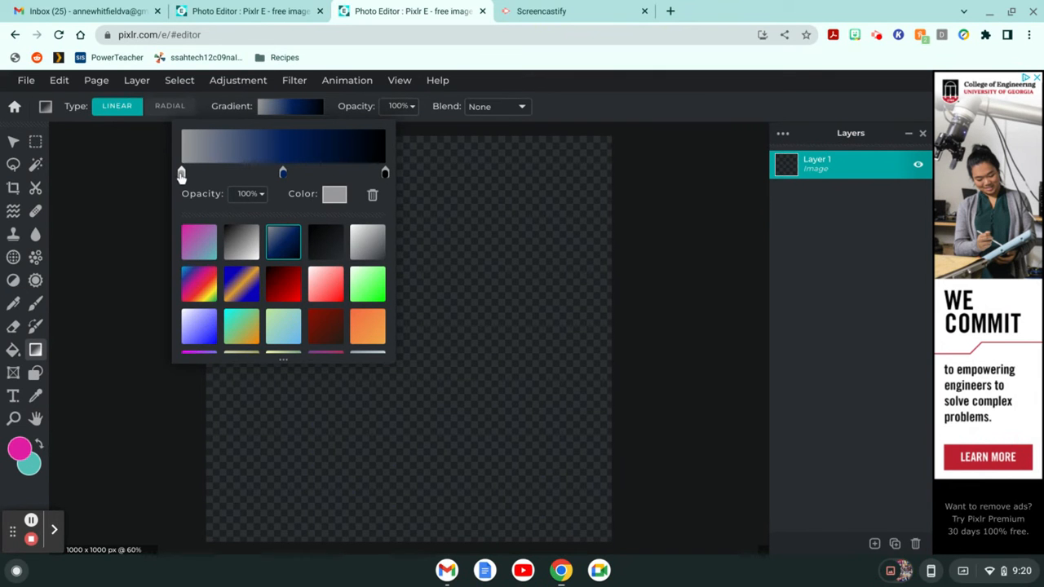
pyautogui.click(337, 199)
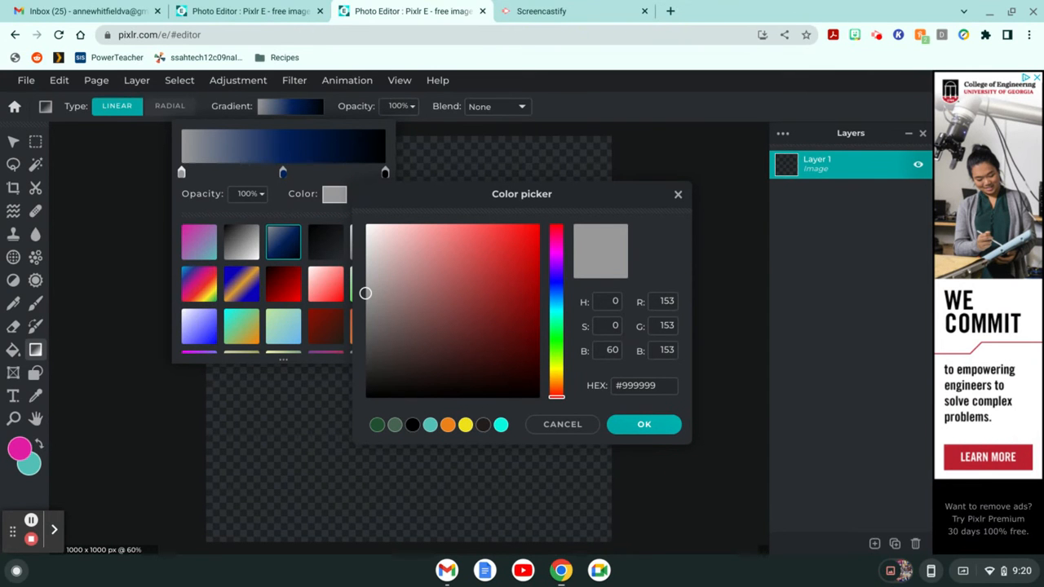
pyautogui.click(640, 427)
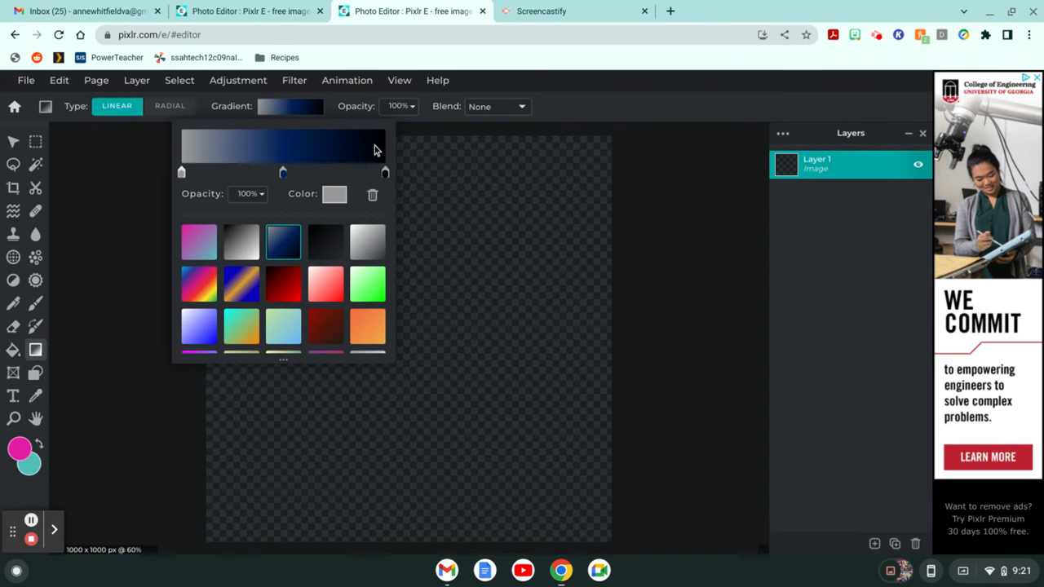
pyautogui.click(435, 183)
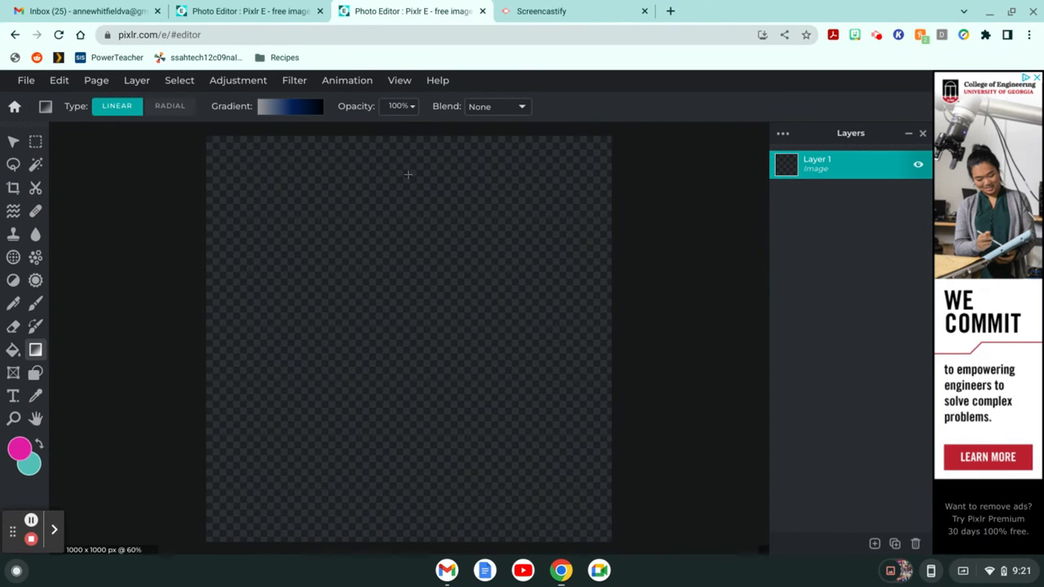
# - Try the gradient on Layer 1 with a short downward, a long downward and a short upward stroke
pyautogui.moveTo(408, 175); pyautogui.dragTo(411, 365)
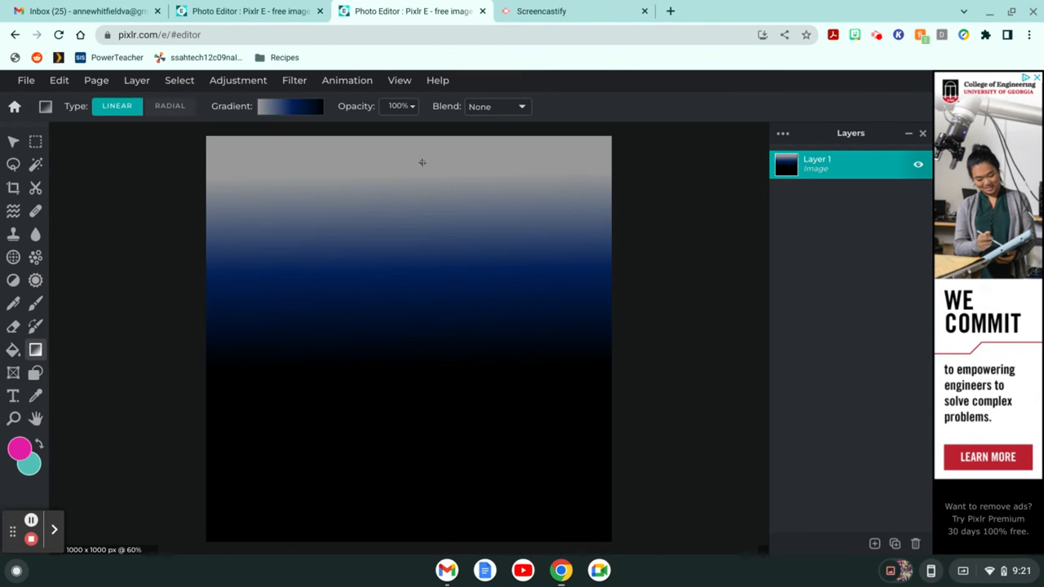
pyautogui.moveTo(422, 162); pyautogui.dragTo(425, 515)
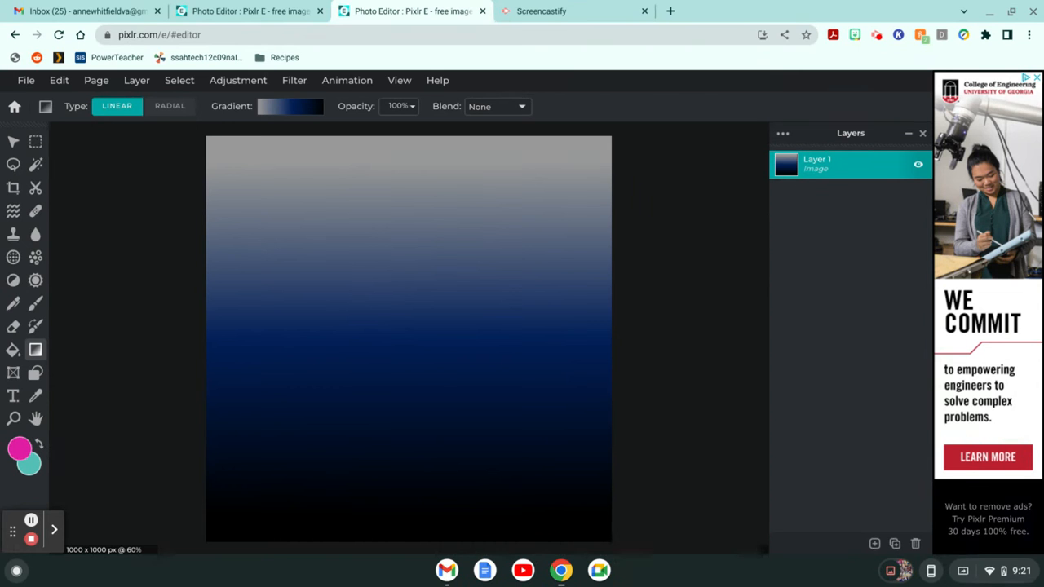
pyautogui.moveTo(427, 511); pyautogui.dragTo(433, 297)
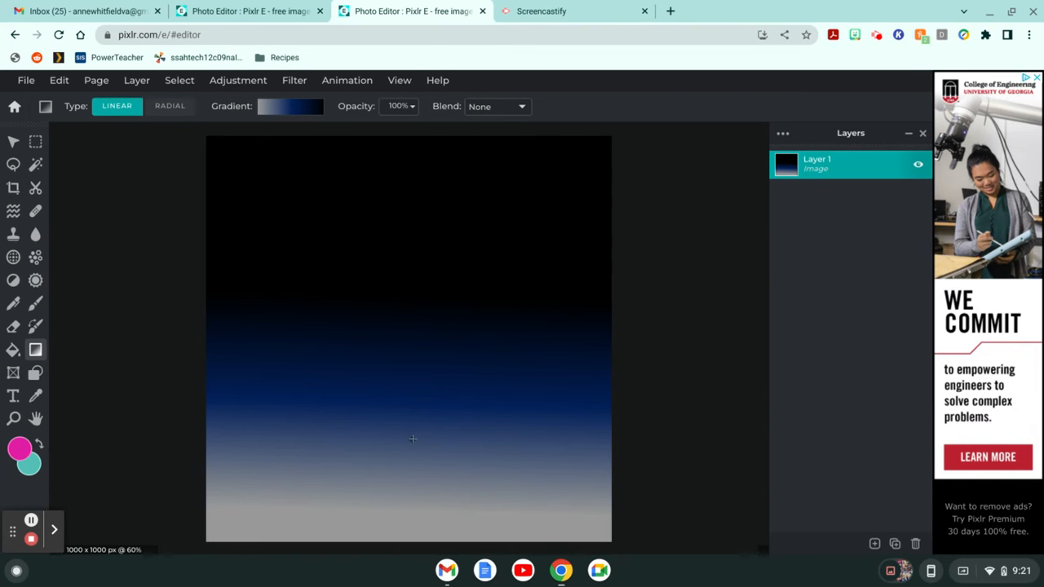
# - Fill Layer 1 with the gradient running upward from grey in the lower quarter through navy to black near the top
pyautogui.moveTo(411, 438); pyautogui.dragTo(409, 183)
pyautogui.moveTo(410, 436); pyautogui.dragTo(411, 196)
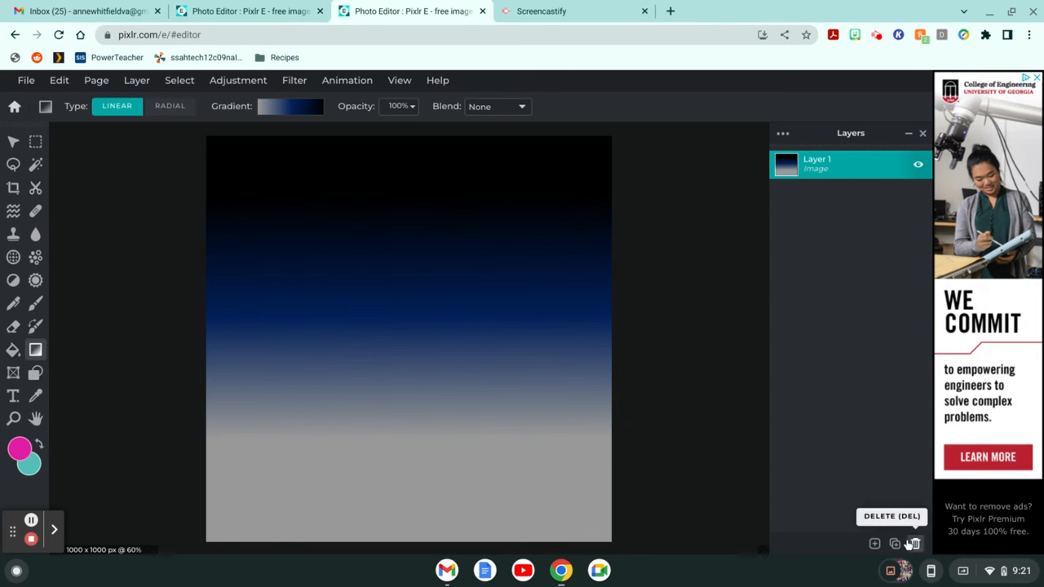
# - Add a new empty layer above the sky gradient layer
pyautogui.click(875, 543)
pyautogui.click(875, 543)
pyautogui.click(410, 326)
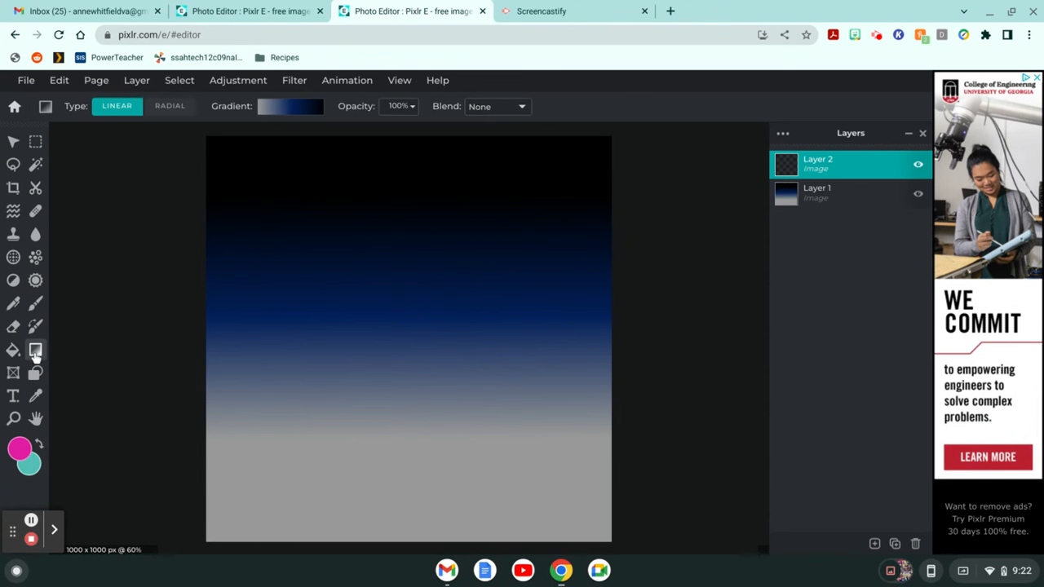
# - Select the ground area, roughly the lowest quarter of the canvas across its full width, with the polygonal lasso
pyautogui.click(14, 166)
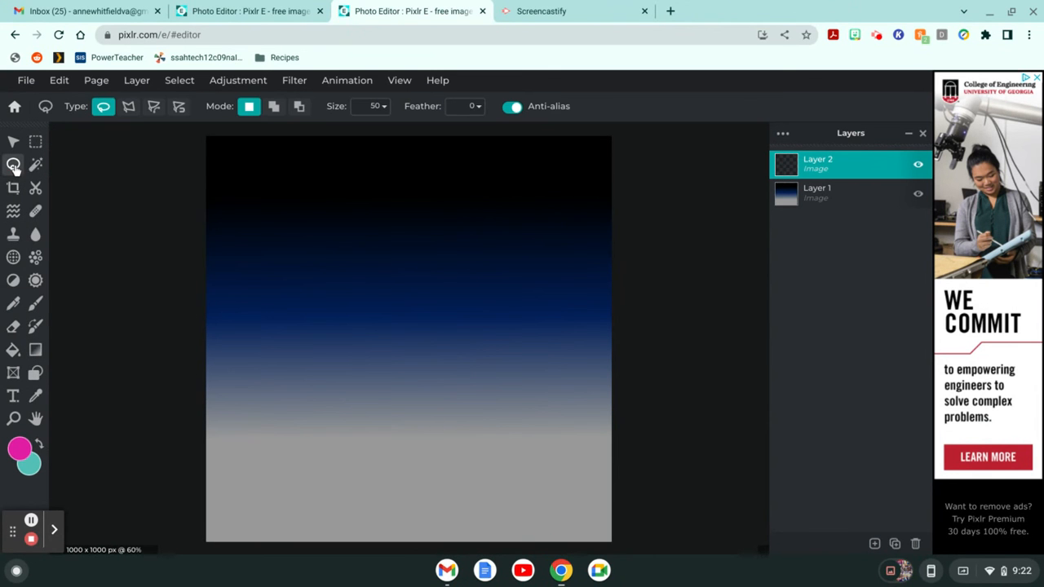
pyautogui.click(129, 109)
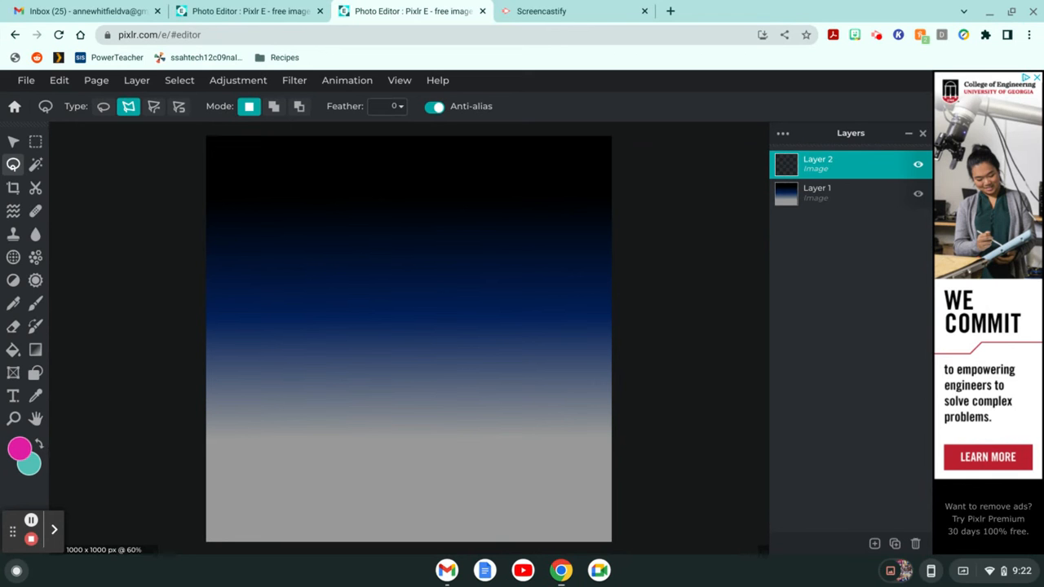
pyautogui.click(202, 428)
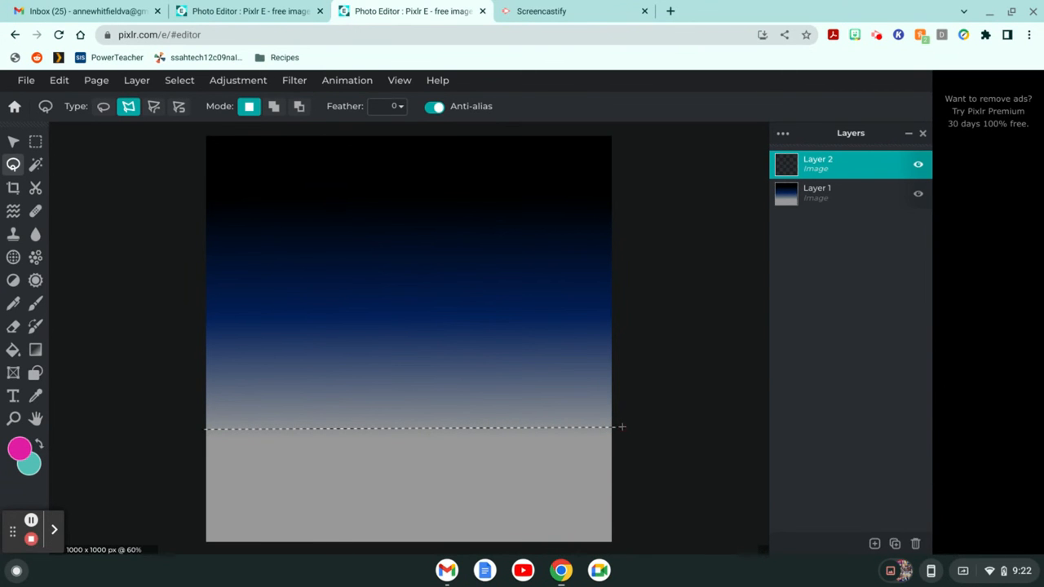
pyautogui.moveTo(621, 426)
pyautogui.mouseDown()
pyautogui.moveTo(620, 552)
pyautogui.moveTo(264, 517)
pyautogui.moveTo(450, 566)
pyautogui.moveTo(589, 518)
pyautogui.moveTo(615, 522)
pyautogui.moveTo(618, 553)
pyautogui.moveTo(620, 542)
pyautogui.moveTo(215, 546)
pyautogui.moveTo(206, 542)
pyautogui.moveTo(204, 428)
pyautogui.mouseUp()
pyautogui.click(202, 543)
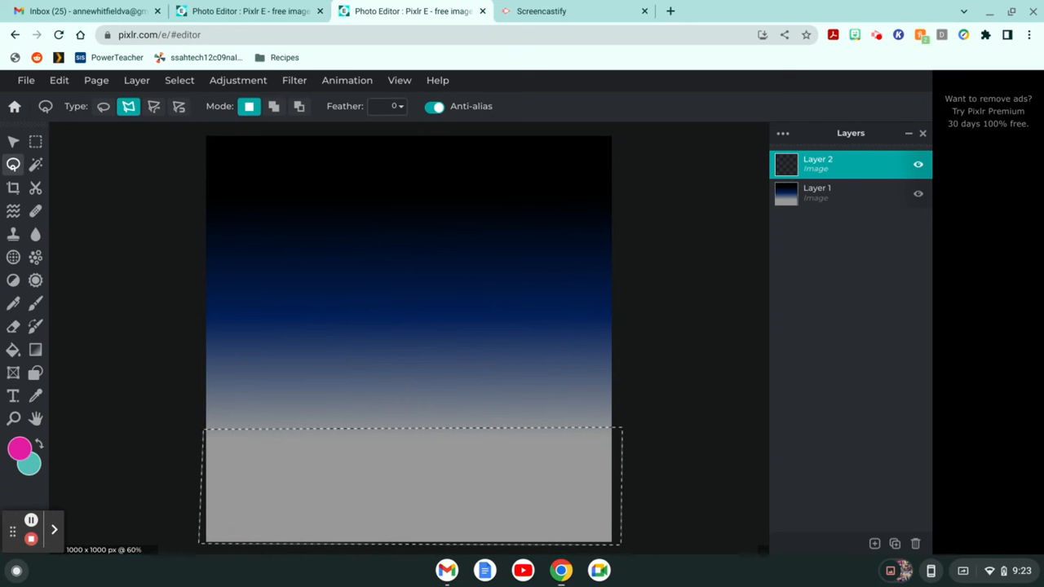
pyautogui.click(204, 428)
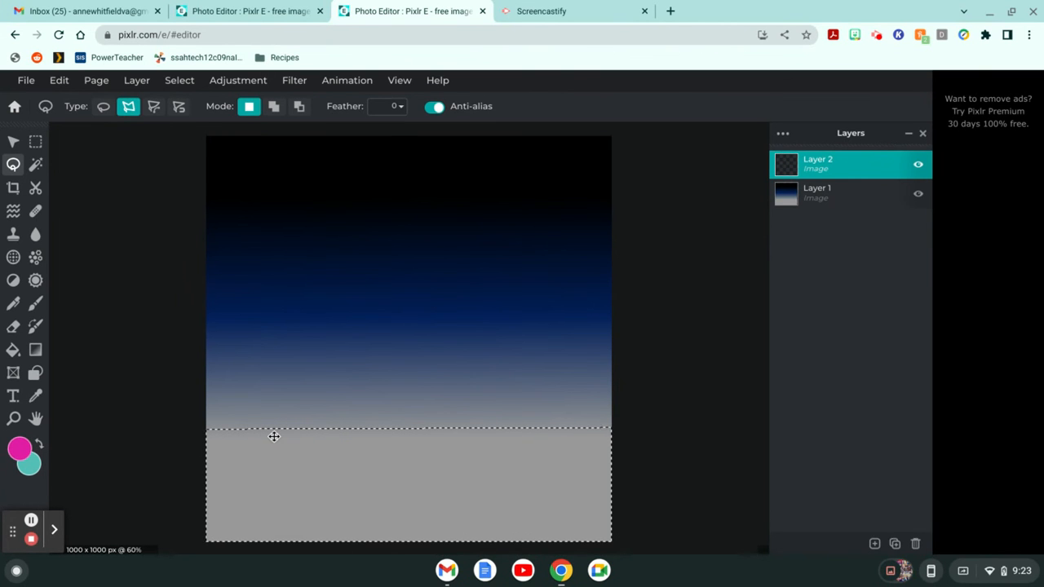
# - Choose the dark-green-to-pale-green linear gradient preset for the ground and move its dark green stop to the far pale end
pyautogui.click(36, 349)
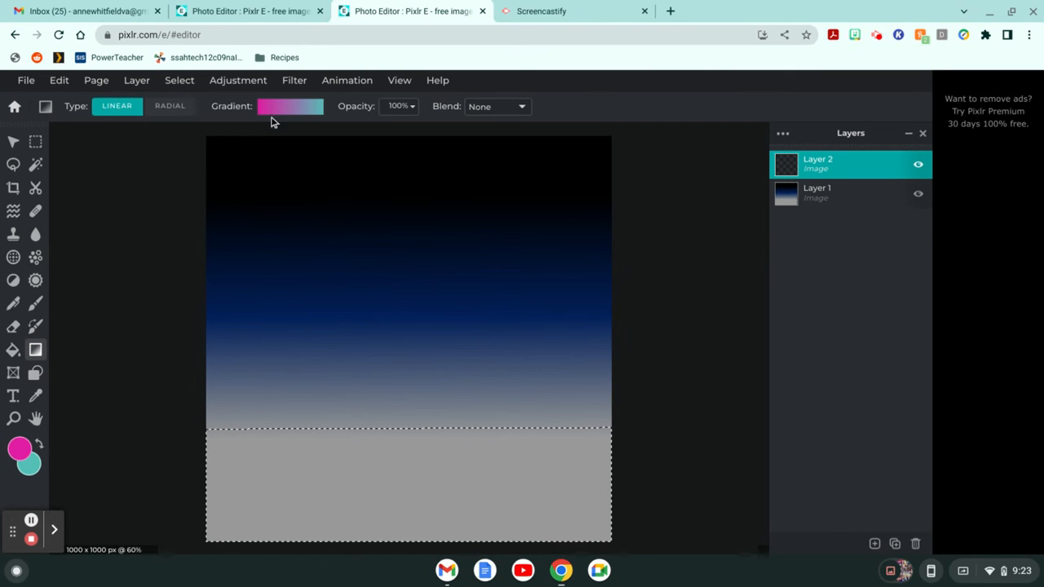
pyautogui.click(294, 108)
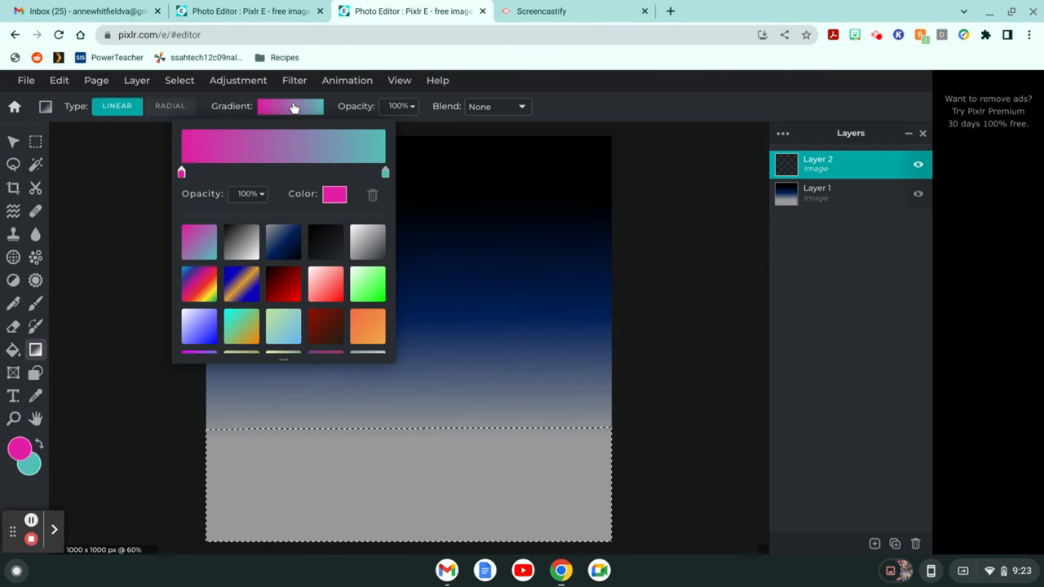
pyautogui.scroll(-5, 298, 247)
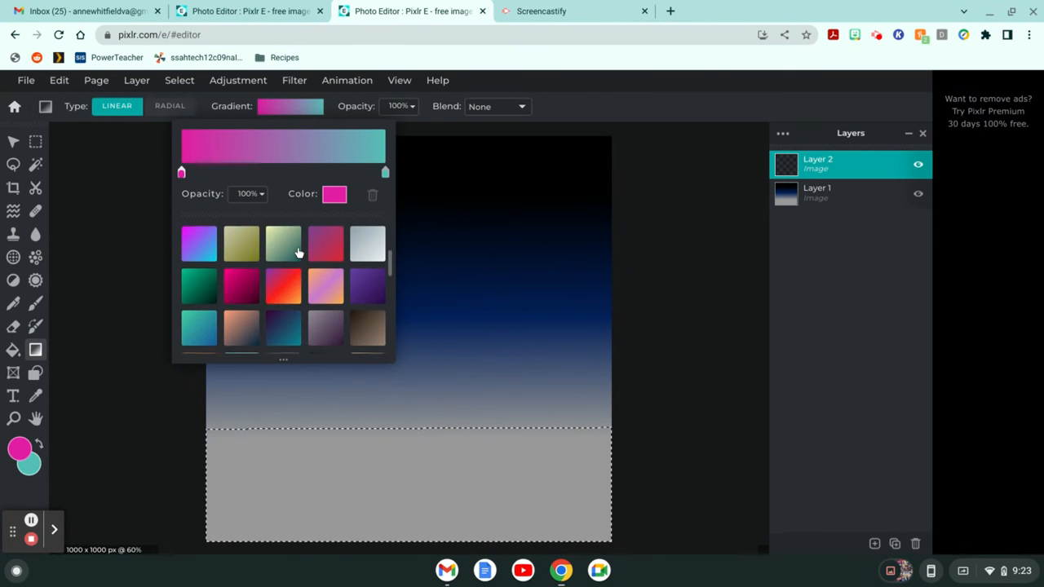
pyautogui.scroll(-4, 299, 252)
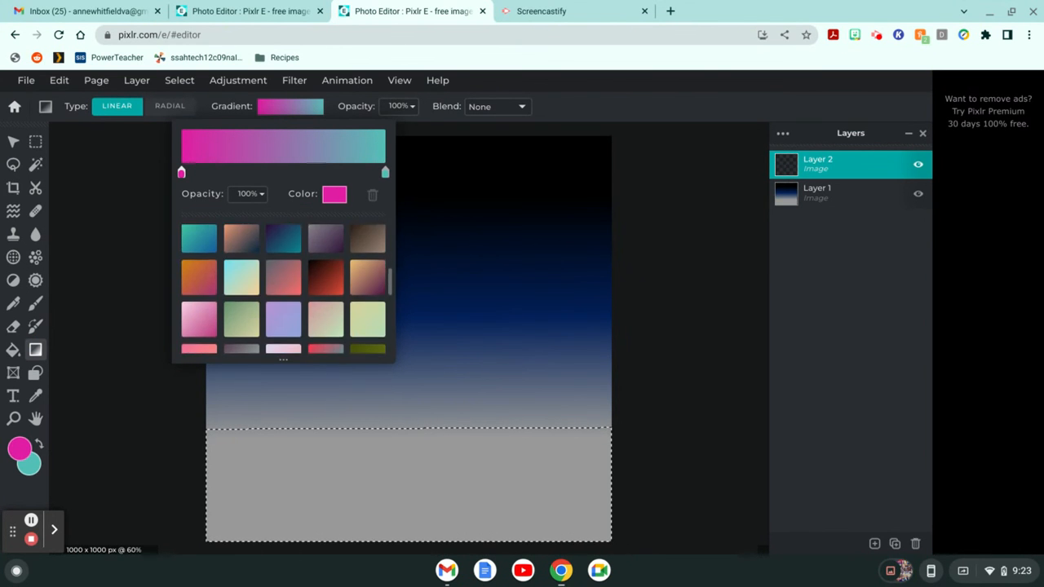
pyautogui.scroll(-5, 283, 289)
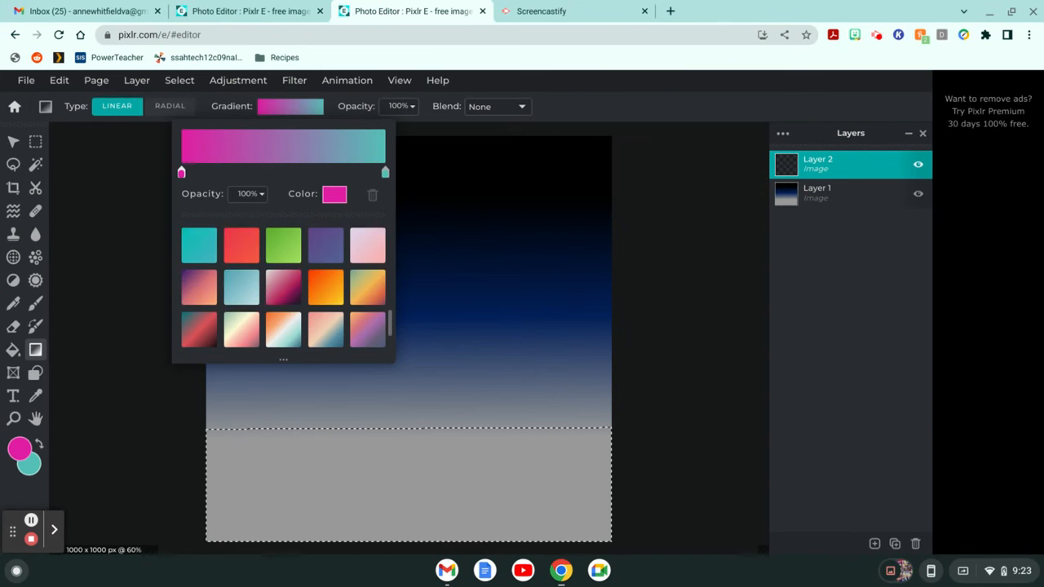
pyautogui.scroll(-5, 284, 289)
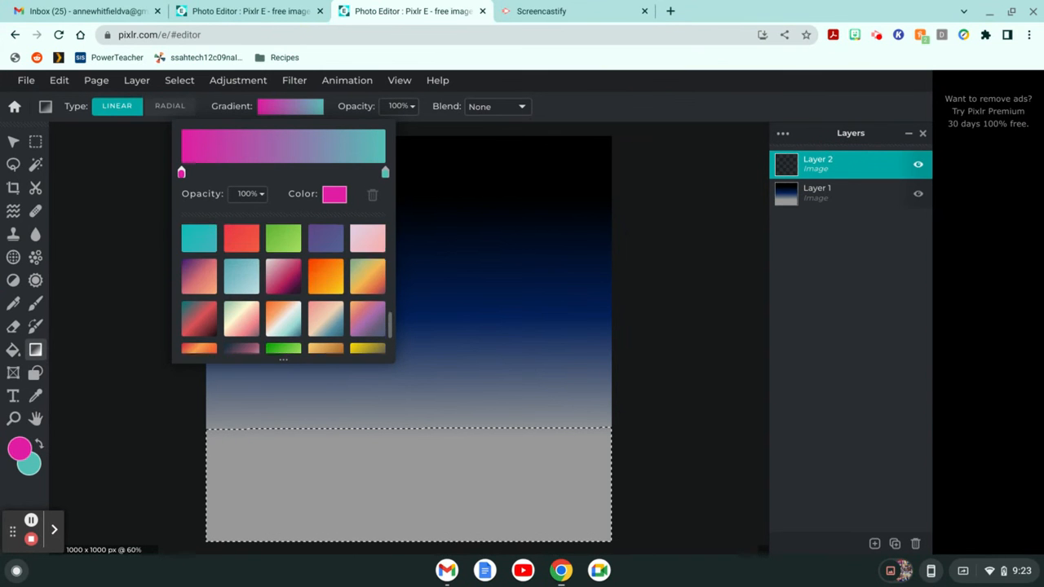
pyautogui.scroll(2, 380, 325)
pyautogui.scroll(-3, 382, 325)
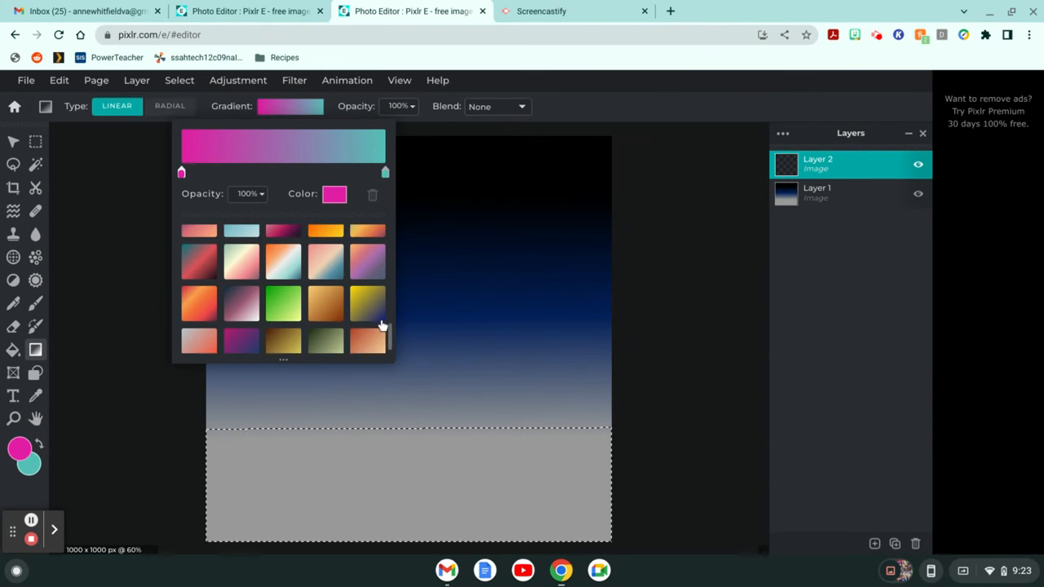
pyautogui.scroll(-1, 382, 324)
pyautogui.click(338, 330)
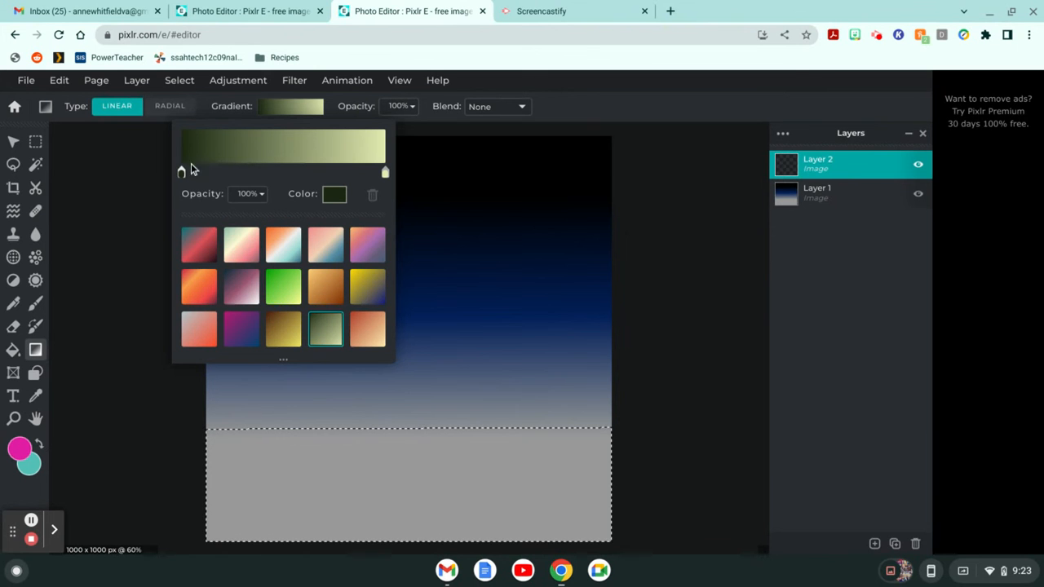
pyautogui.moveTo(182, 172); pyautogui.dragTo(398, 215)
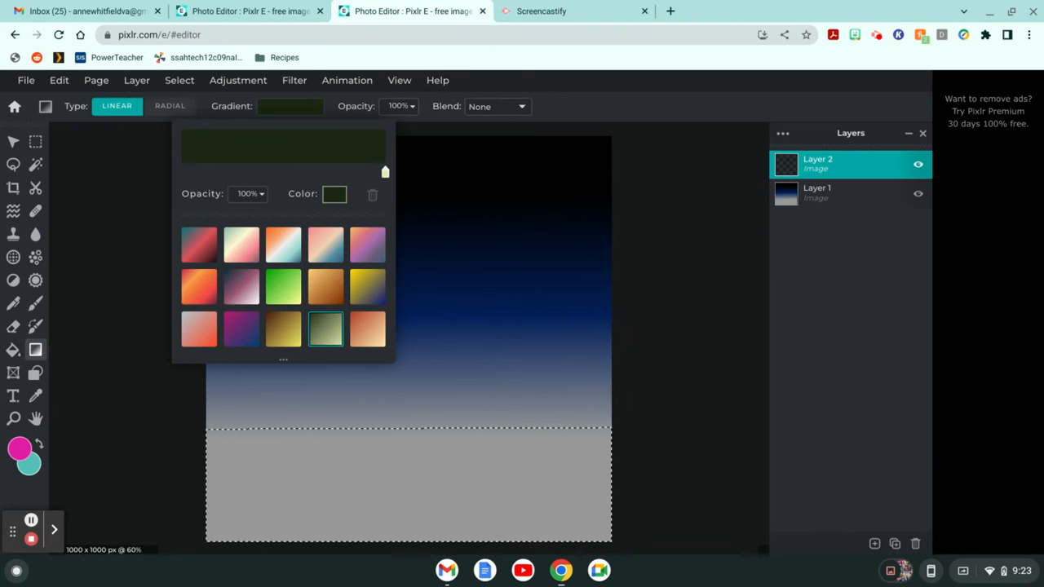
pyautogui.click(384, 438)
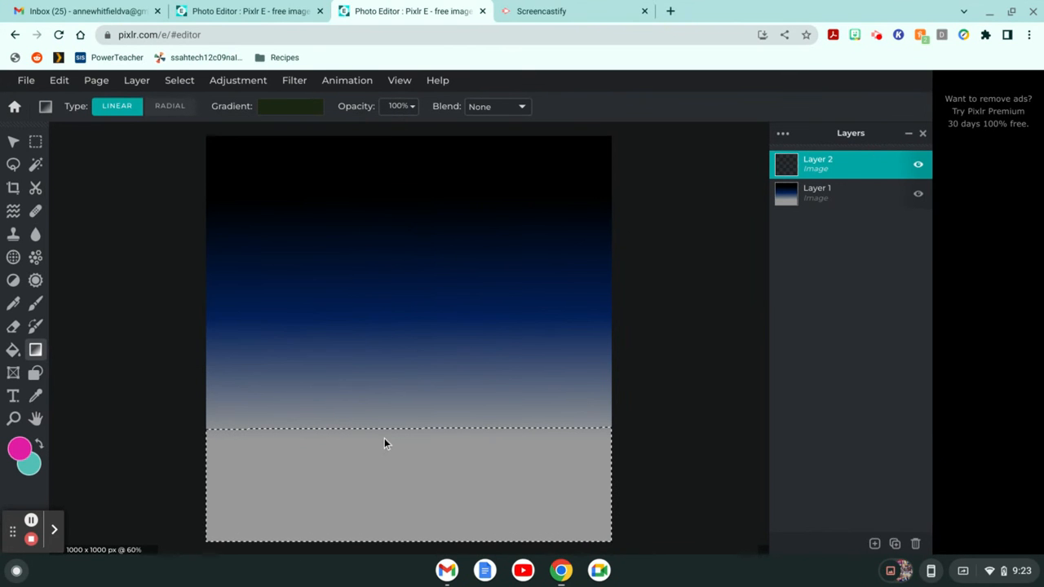
# - Fill the ground selection on Layer 2 with the green gradient running straight down, leaving the ground dark green to the canvas's lower edge
pyautogui.moveTo(384, 439); pyautogui.dragTo(384, 522)
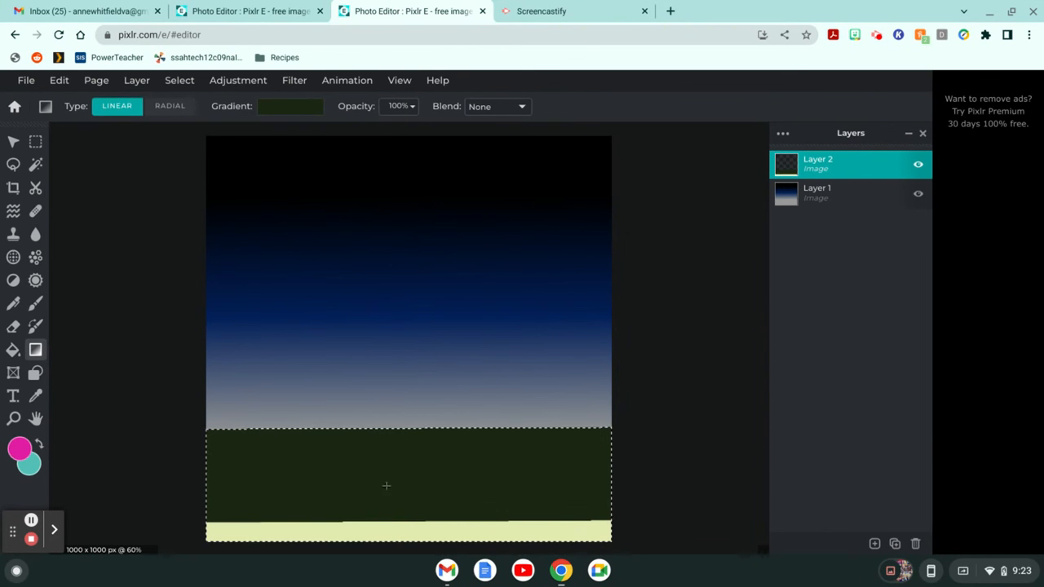
pyautogui.moveTo(391, 448); pyautogui.dragTo(392, 544)
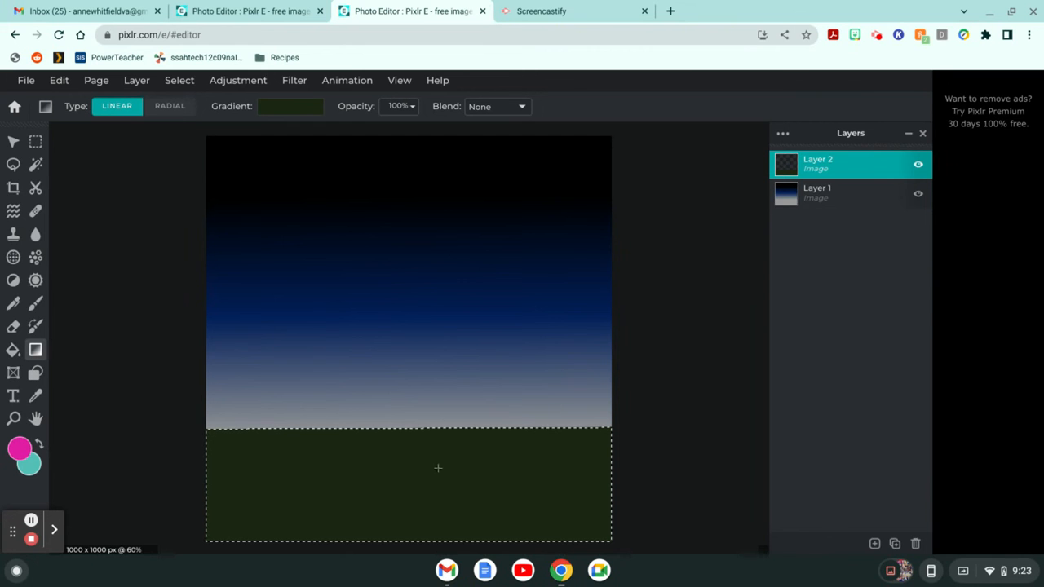
# - Add a new empty layer above the green ground layer
pyautogui.click(875, 544)
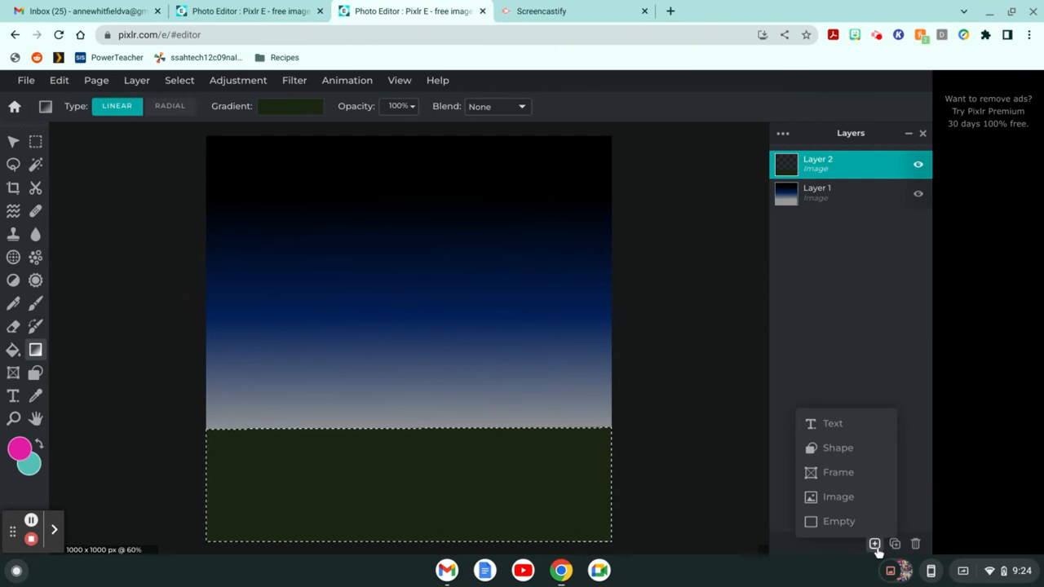
pyautogui.click(875, 545)
pyautogui.click(393, 314)
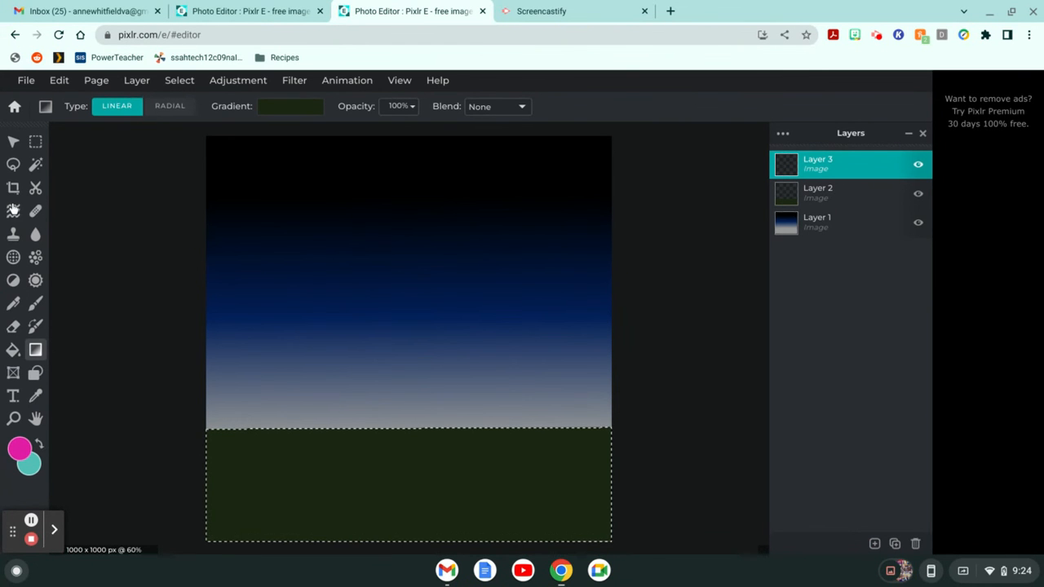
# - Select a full-width mountain range with four sharp peaks rising from the ground line into the dark sky, using the polygonal lasso
pyautogui.click(14, 166)
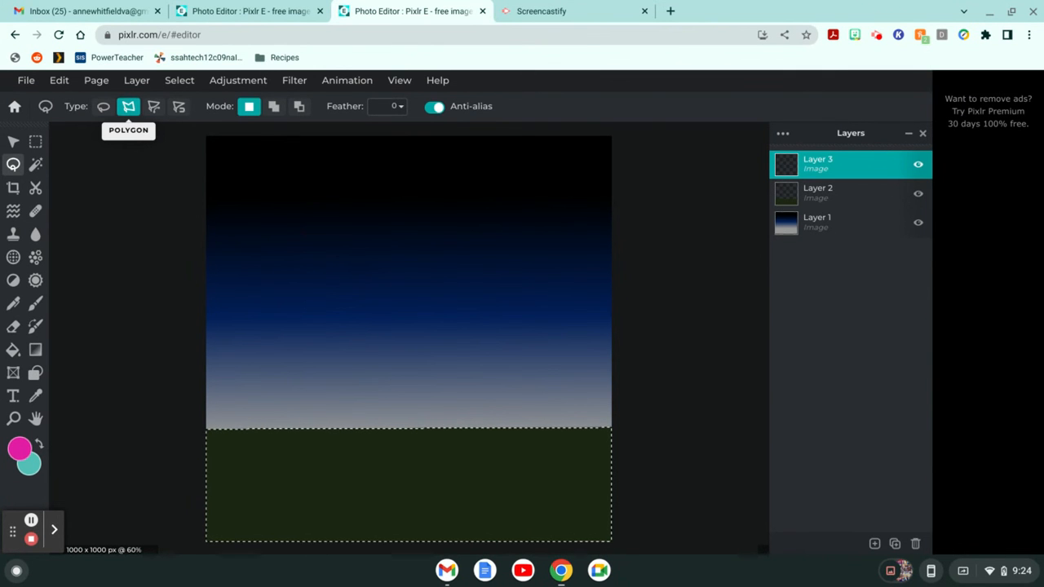
pyautogui.click(219, 10)
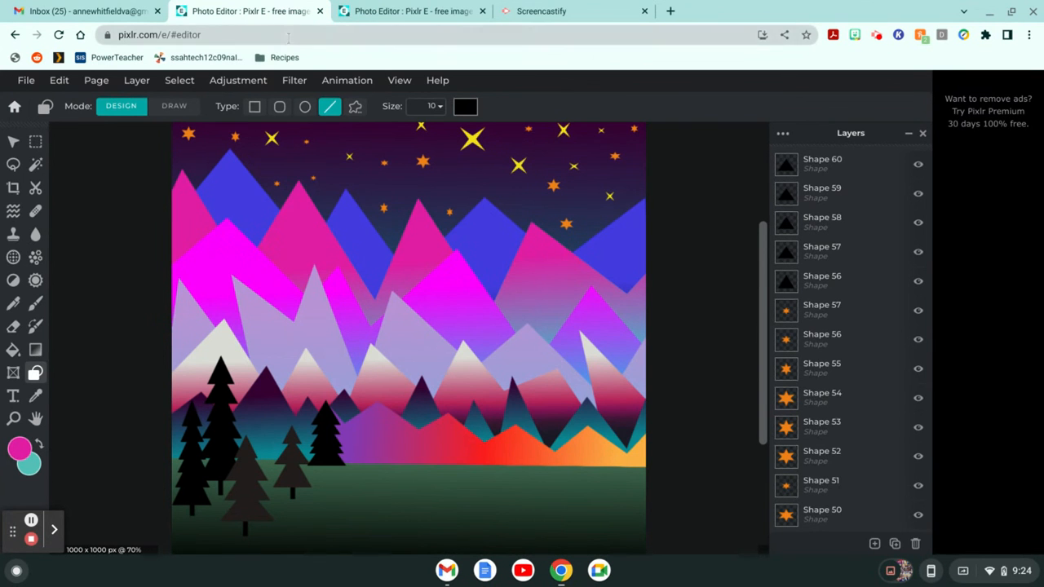
pyautogui.click(341, 11)
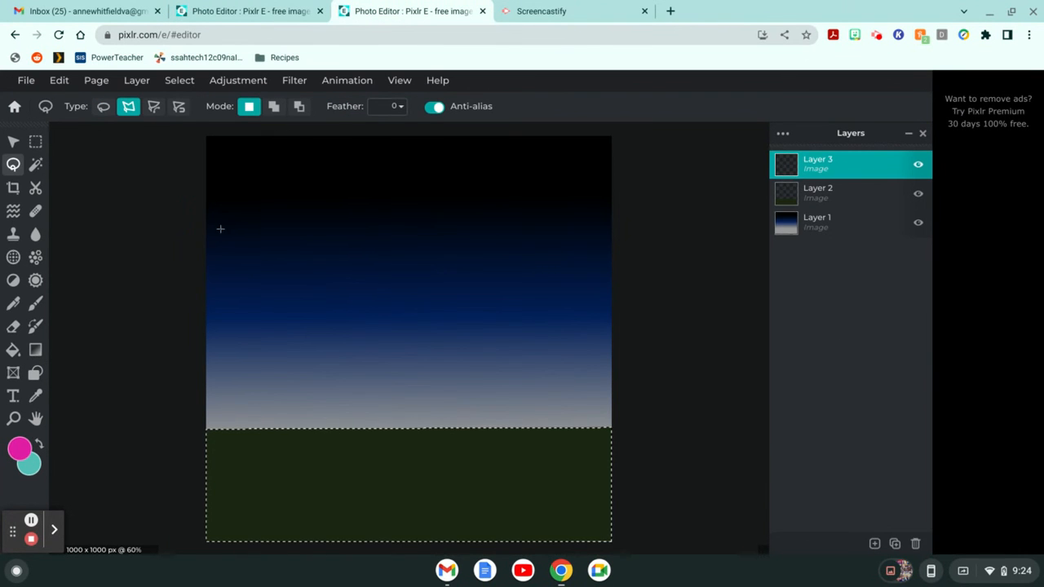
pyautogui.moveTo(195, 245); pyautogui.dragTo(248, 202)
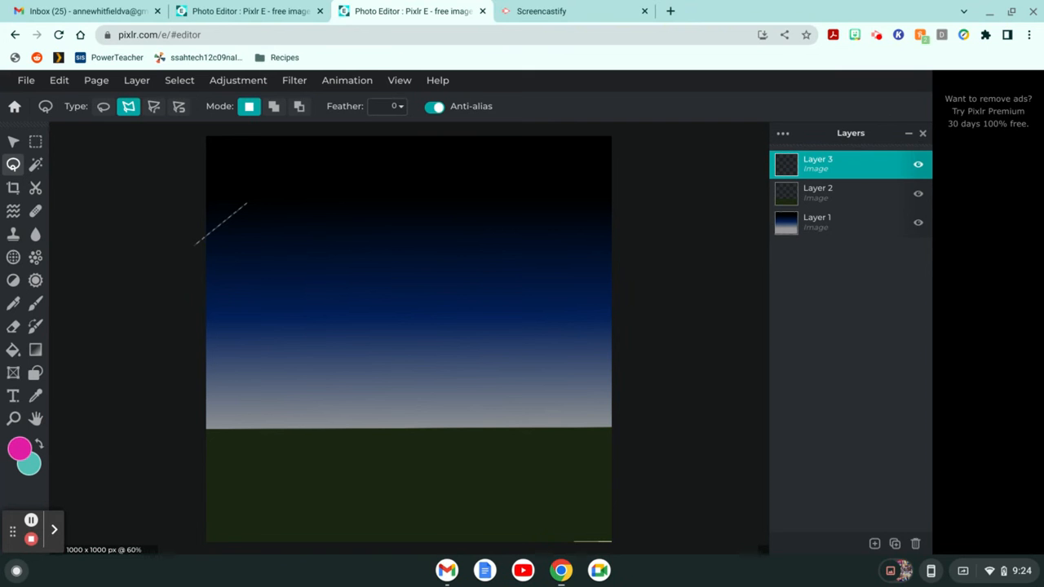
pyautogui.click(246, 203)
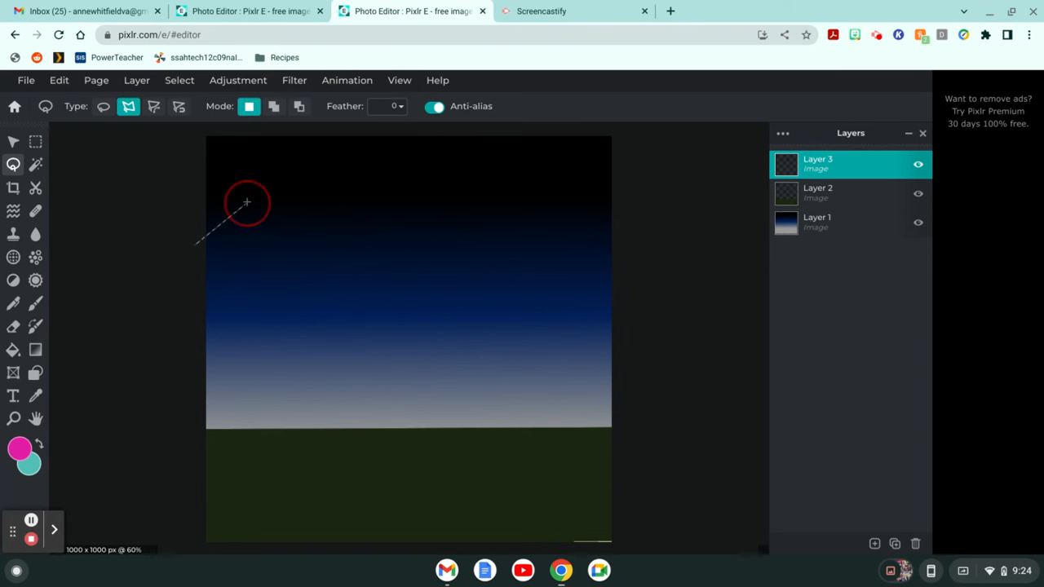
pyautogui.click(287, 310)
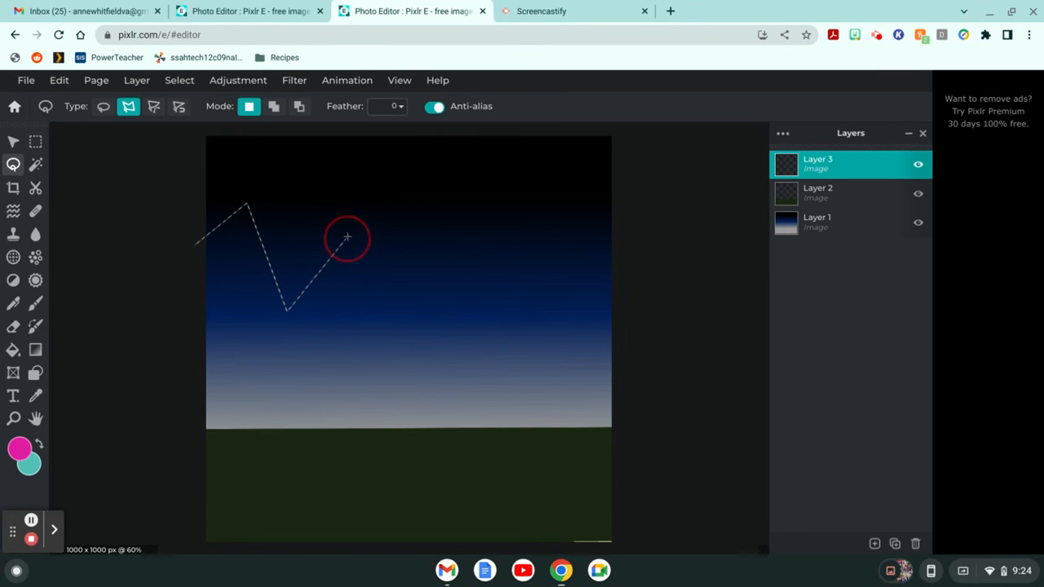
pyautogui.moveTo(347, 236); pyautogui.dragTo(388, 308)
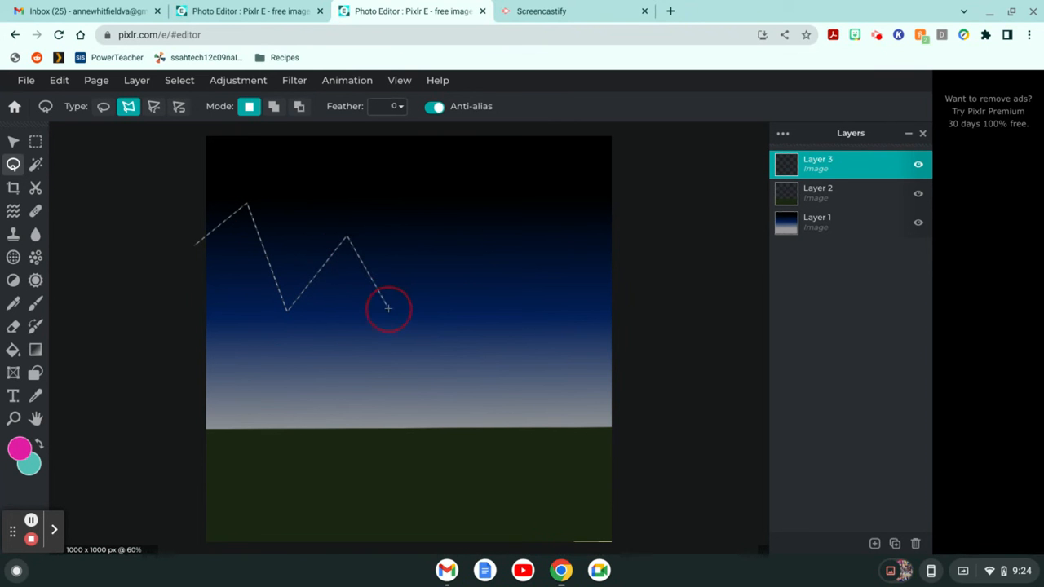
pyautogui.click(388, 309)
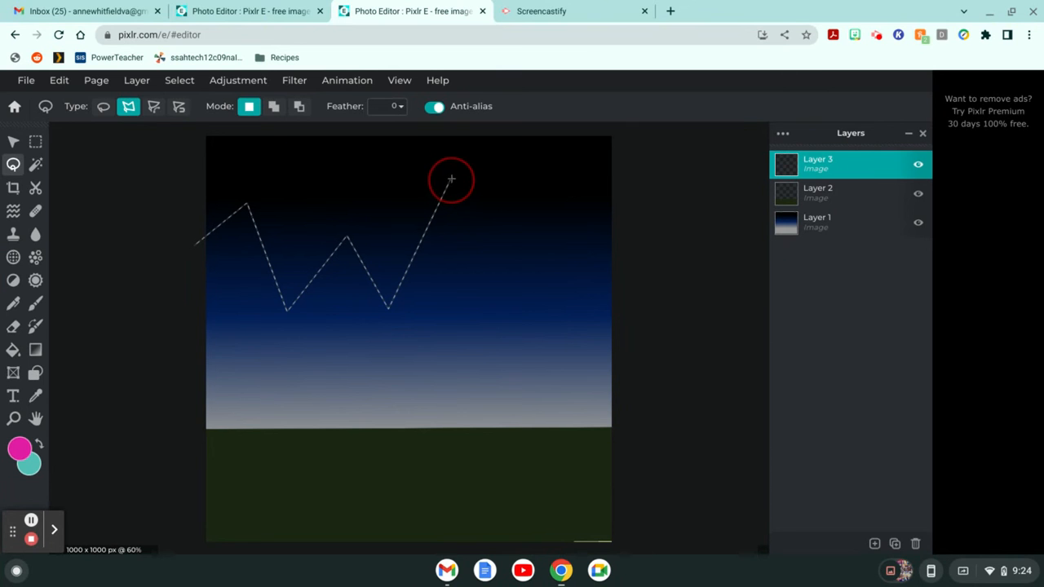
pyautogui.click(451, 179)
pyautogui.click(497, 262)
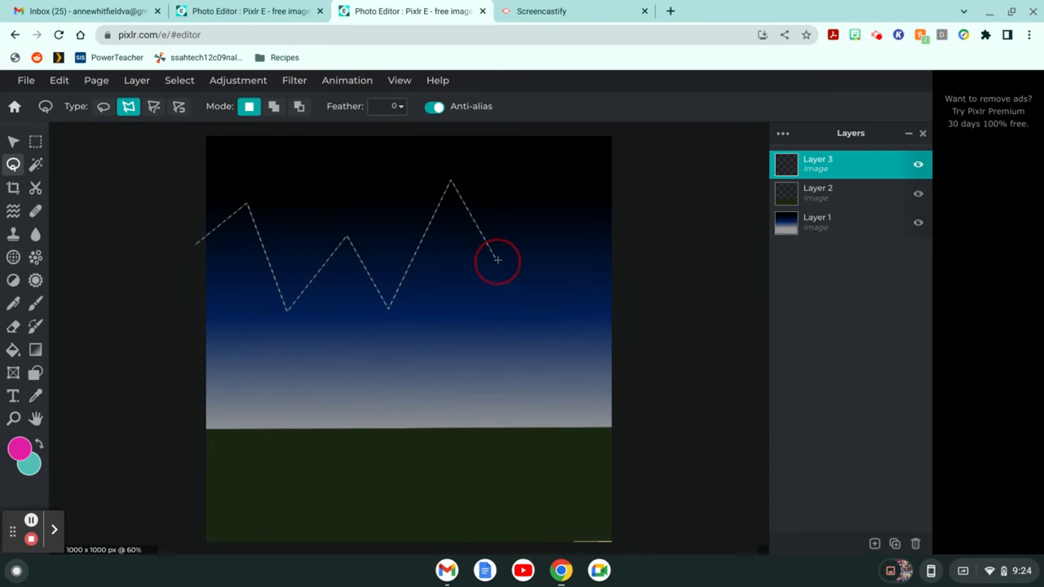
pyautogui.click(565, 162)
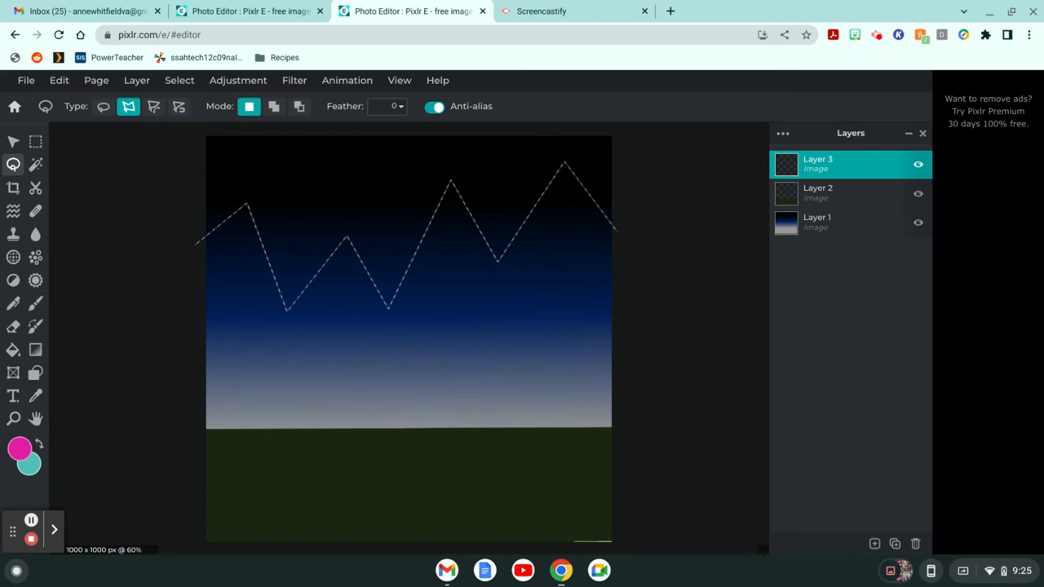
pyautogui.click(614, 235)
pyautogui.click(617, 428)
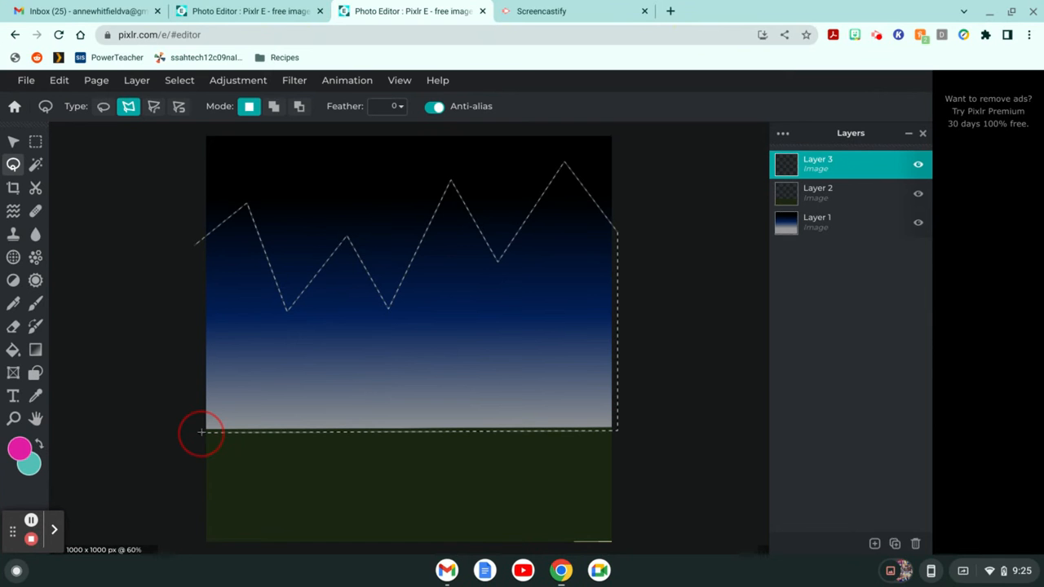
pyautogui.click(193, 244)
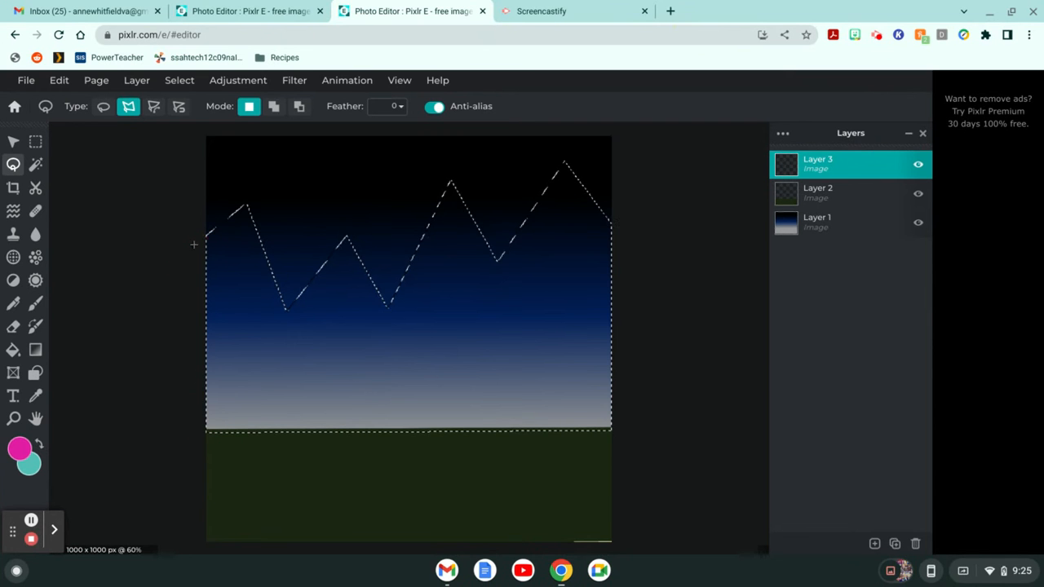
# - Fill the mountain selection on Layer 3 with the purple-to-red linear gradient preset, running from the lower left to the upper right
pyautogui.click(35, 349)
pyautogui.click(285, 109)
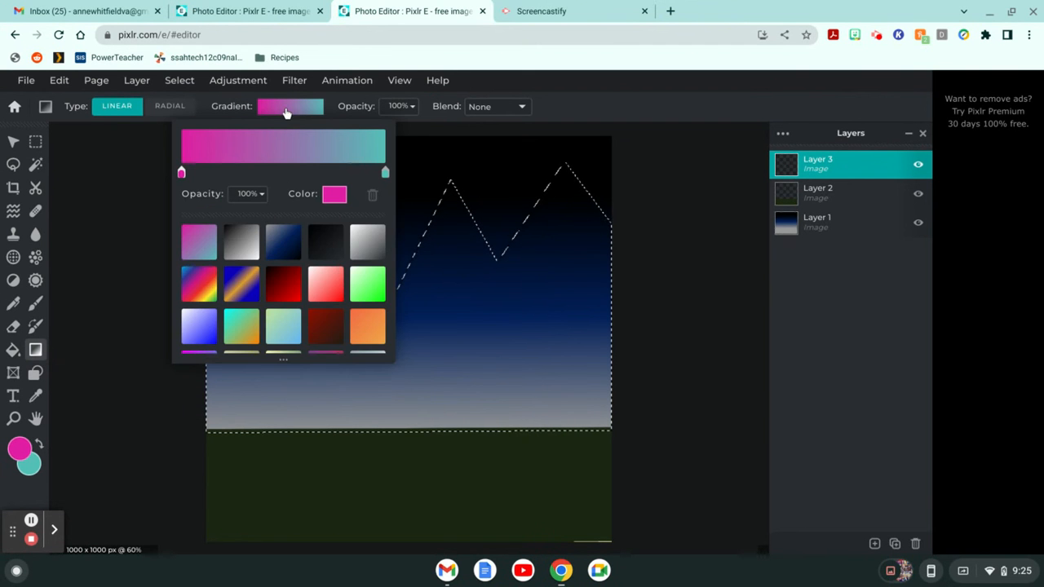
pyautogui.scroll(-5, 285, 285)
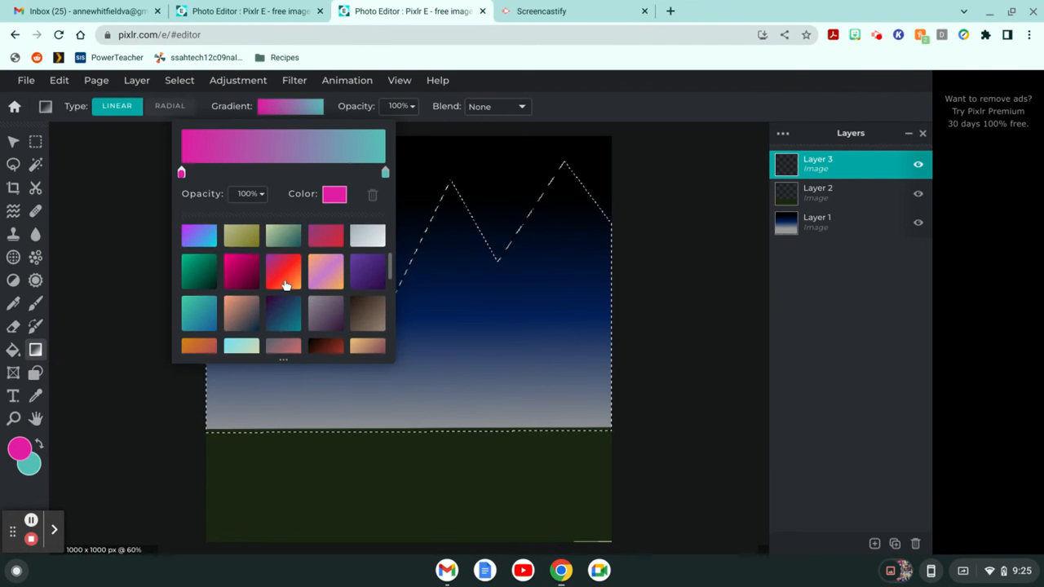
pyautogui.scroll(1, 325, 277)
pyautogui.click(324, 276)
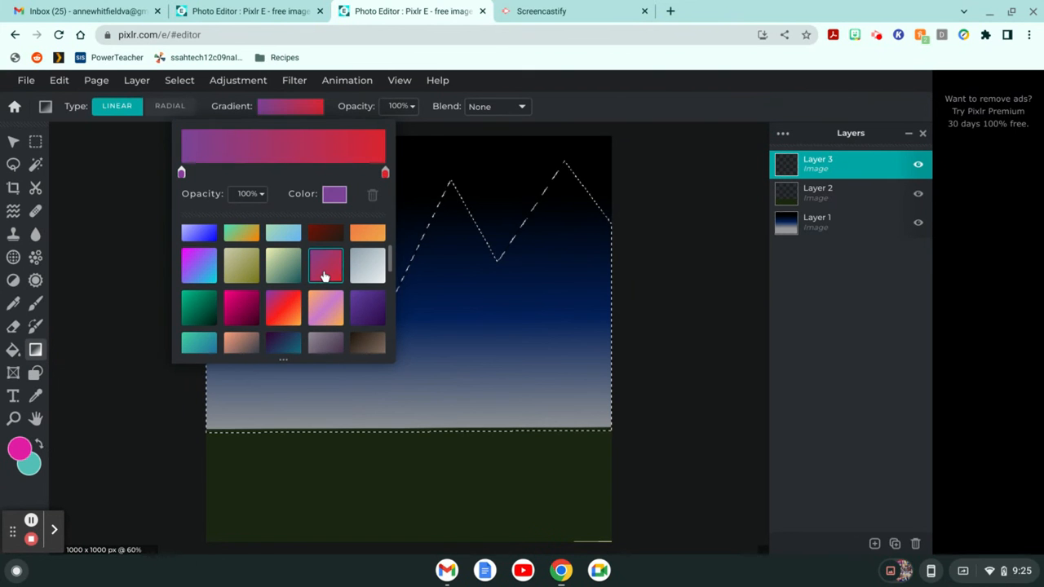
pyautogui.click(436, 249)
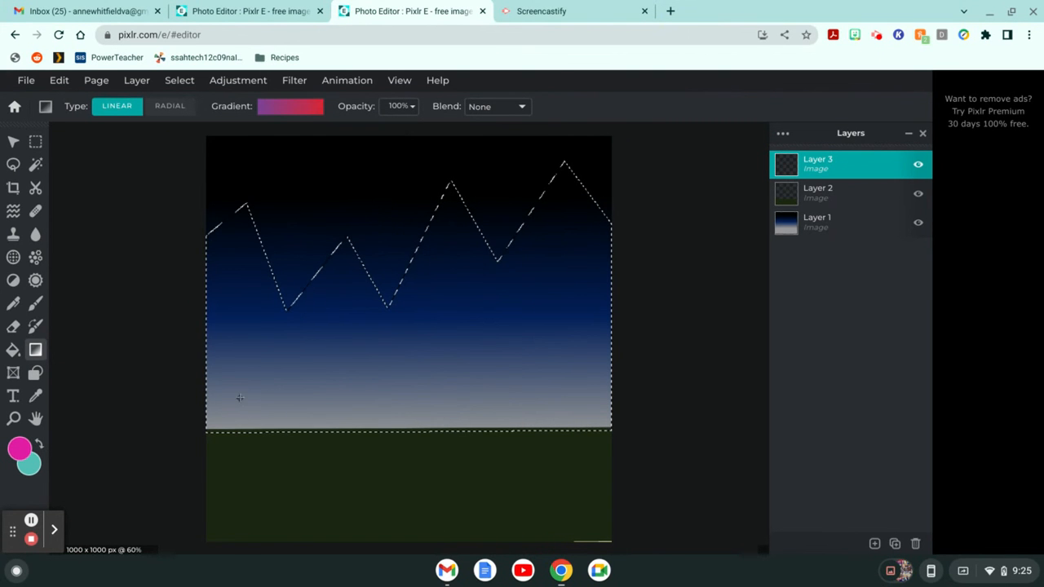
pyautogui.moveTo(237, 399); pyautogui.dragTo(567, 264)
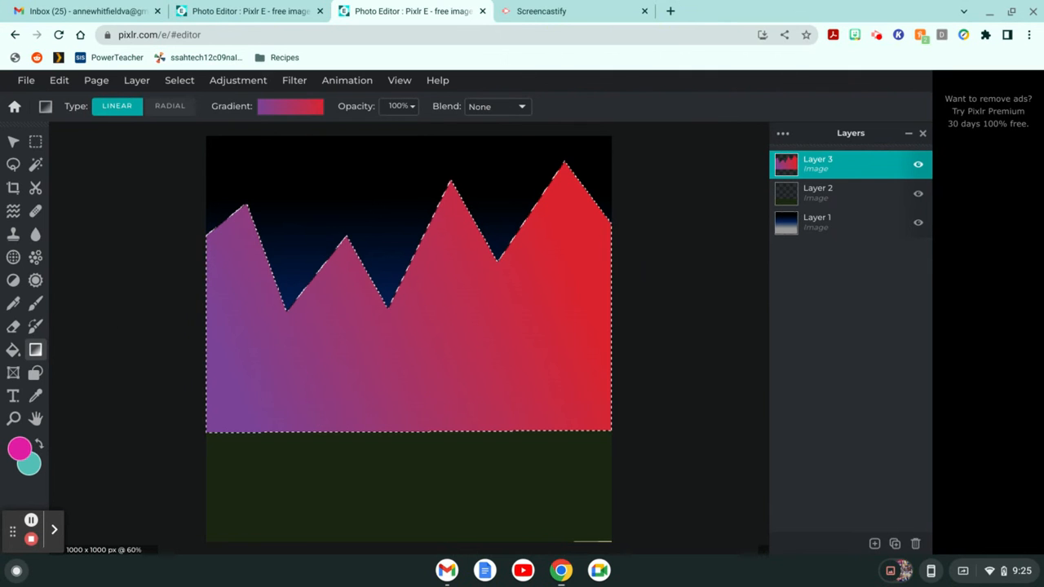
# - Select a second full-width mountain range with the polygonal lasso, alternating tall and small peaks over the first range down to the ground line
pyautogui.click(13, 167)
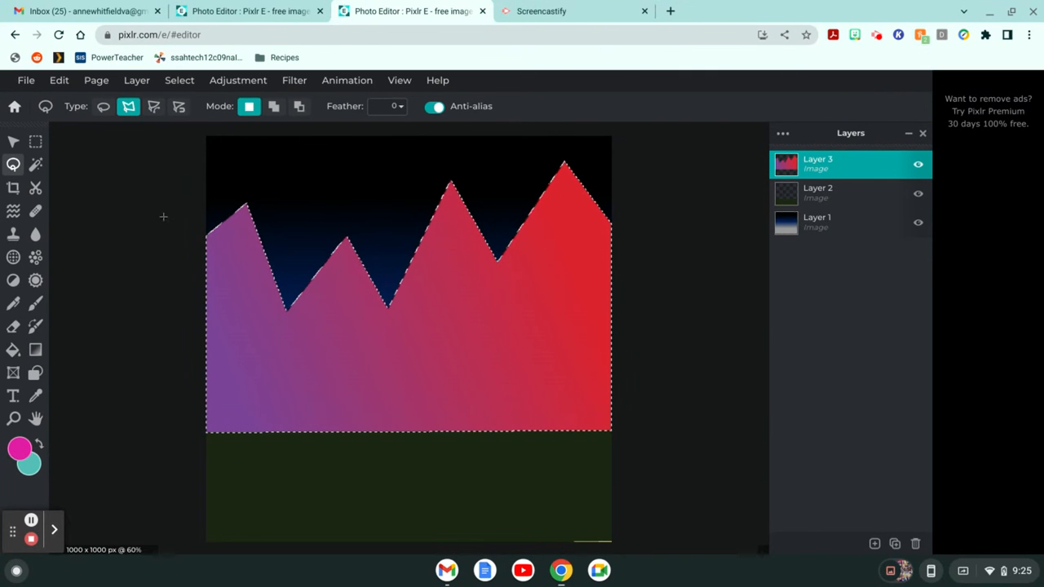
pyautogui.moveTo(182, 268)
pyautogui.mouseDown()
pyautogui.moveTo(245, 226)
pyautogui.moveTo(265, 224)
pyautogui.moveTo(283, 250)
pyautogui.mouseUp()
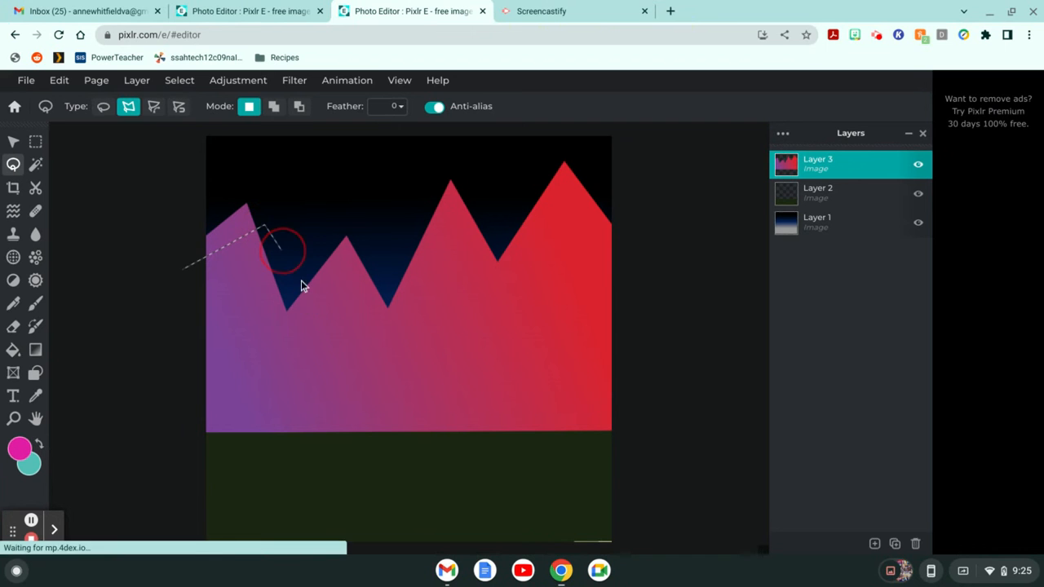
pyautogui.moveTo(310, 301)
pyautogui.mouseDown()
pyautogui.moveTo(390, 215)
pyautogui.moveTo(421, 266)
pyautogui.mouseUp()
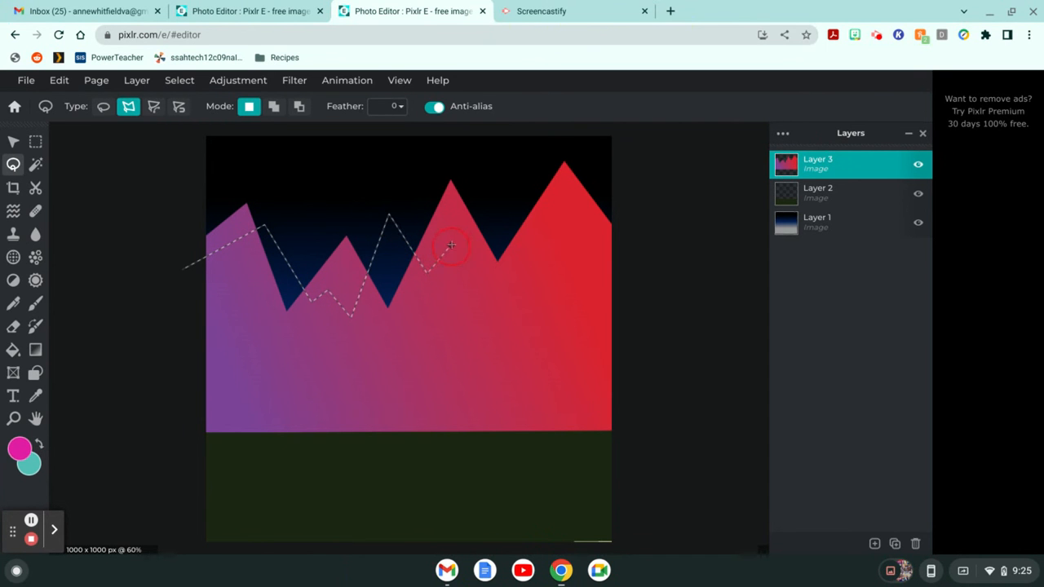
pyautogui.moveTo(475, 282); pyautogui.dragTo(504, 176)
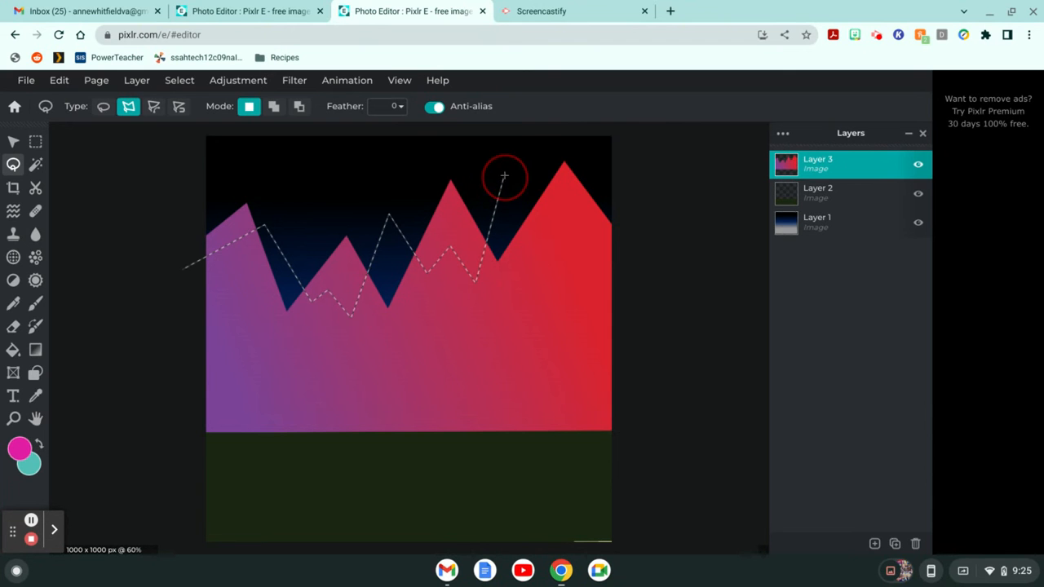
pyautogui.moveTo(522, 222); pyautogui.dragTo(548, 256)
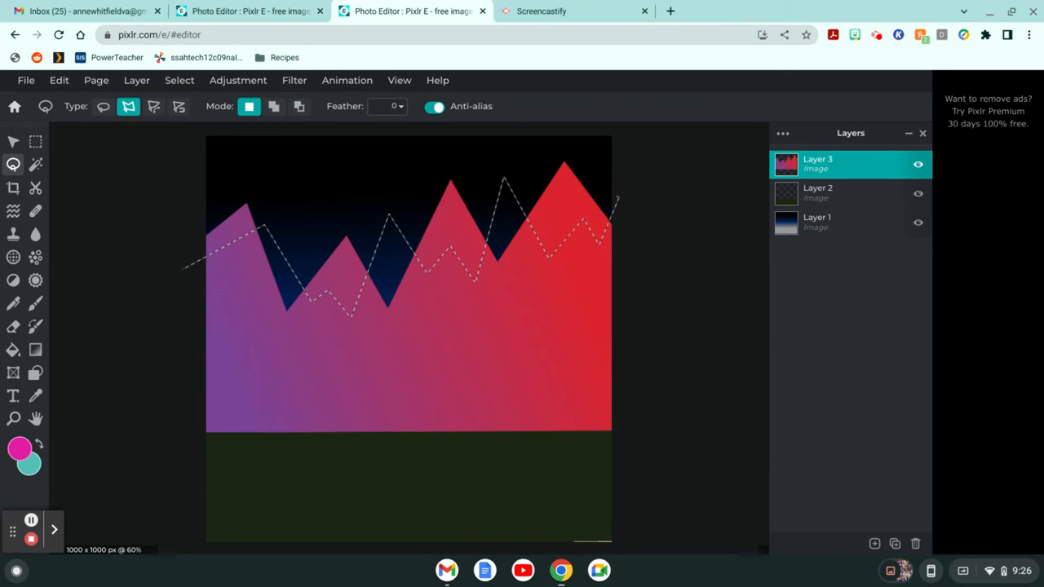
pyautogui.moveTo(616, 197)
pyautogui.mouseDown()
pyautogui.moveTo(620, 443)
pyautogui.moveTo(616, 434)
pyautogui.mouseUp()
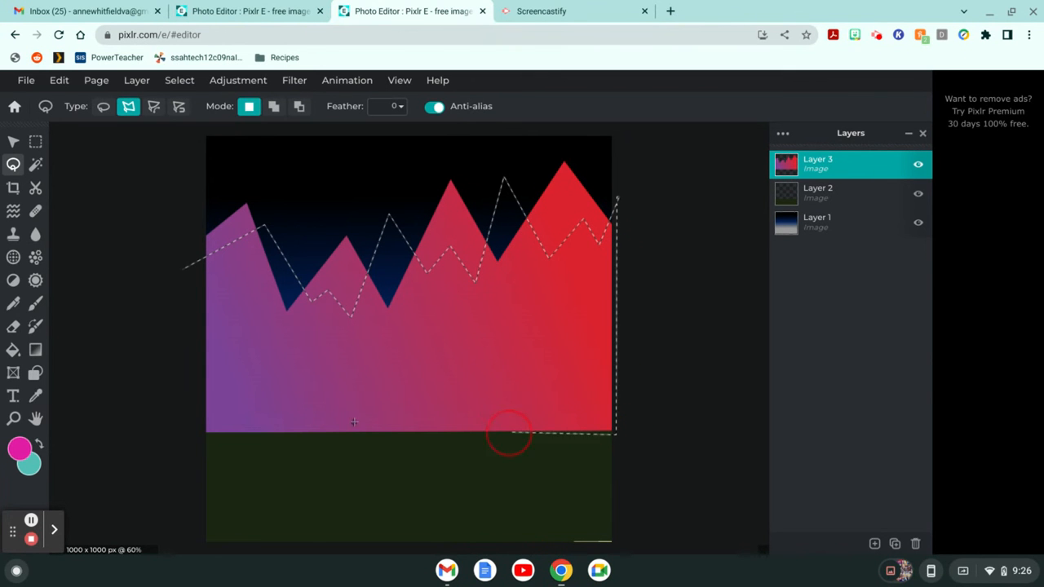
pyautogui.moveTo(509, 434)
pyautogui.mouseDown()
pyautogui.moveTo(58, 382)
pyautogui.moveTo(158, 435)
pyautogui.moveTo(196, 443)
pyautogui.moveTo(184, 267)
pyautogui.mouseUp()
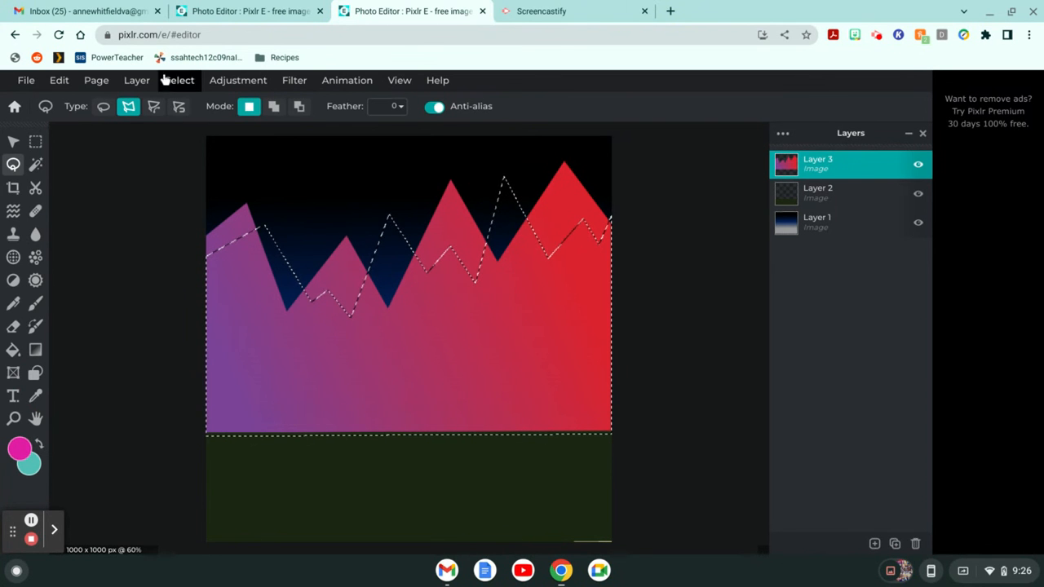
# - Fill the second mountain selection with the lilac-to-light-blue linear gradient preset, running from the lower right to the upper left
pyautogui.click(35, 350)
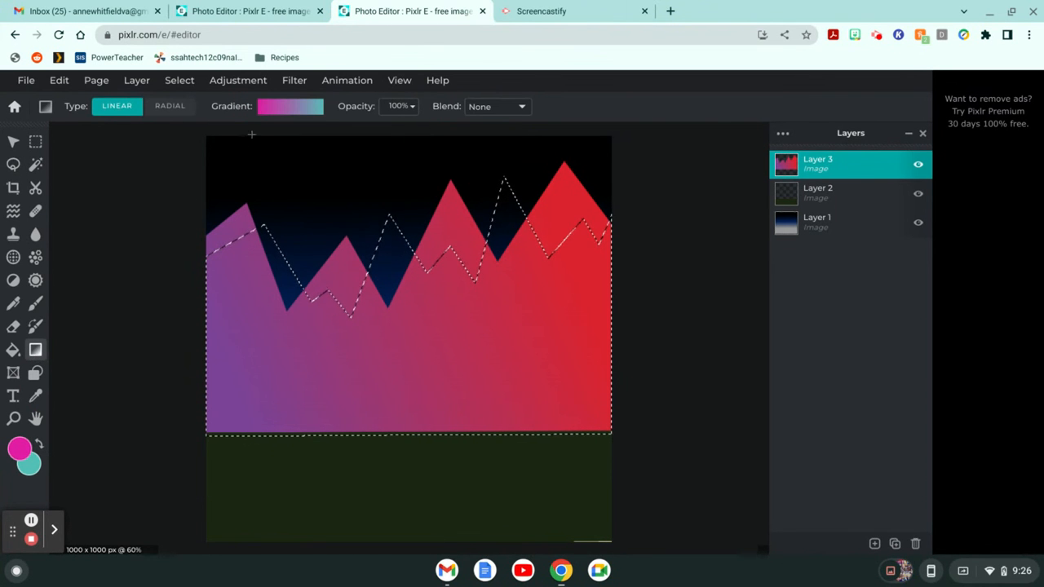
pyautogui.click(280, 112)
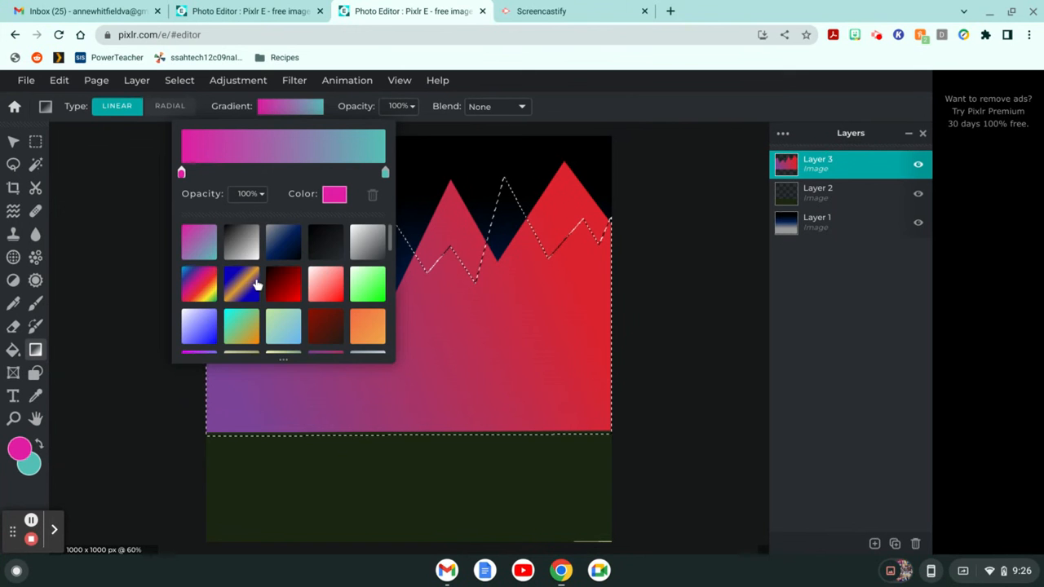
pyautogui.scroll(-5, 256, 284)
pyautogui.scroll(-1, 256, 284)
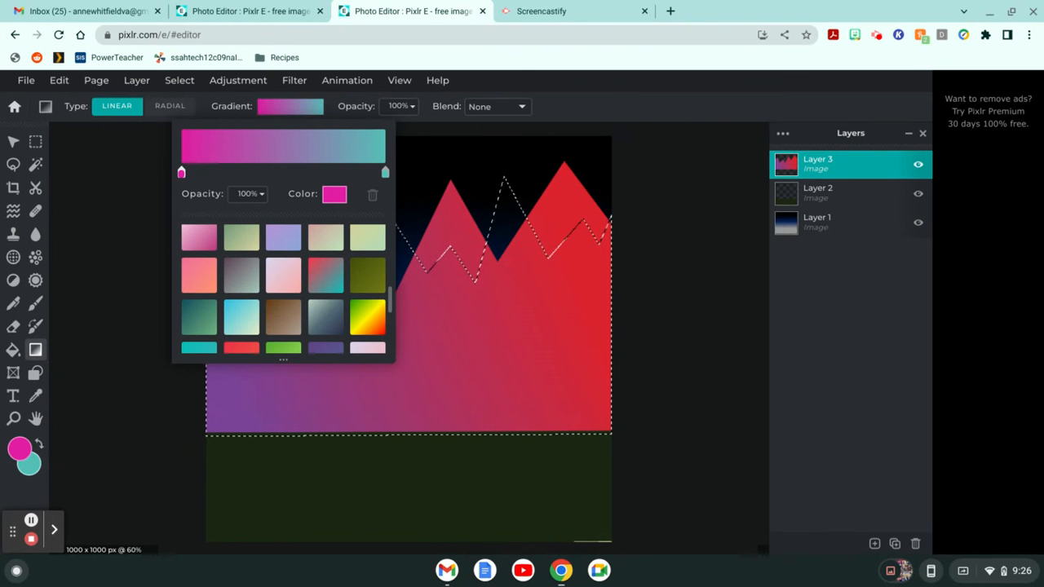
pyautogui.click(283, 236)
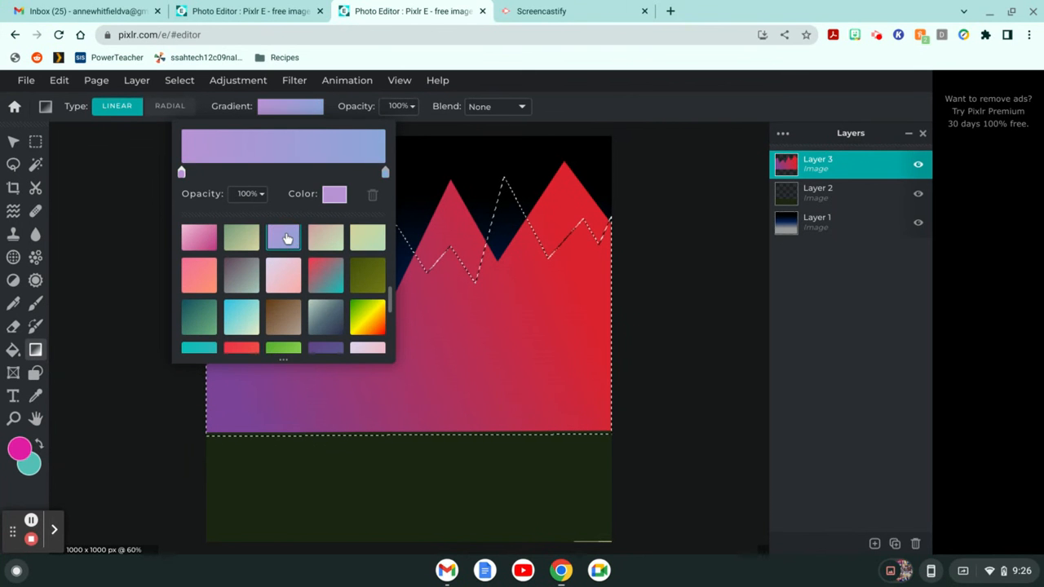
pyautogui.click(450, 283)
pyautogui.moveTo(450, 283); pyautogui.dragTo(450, 418)
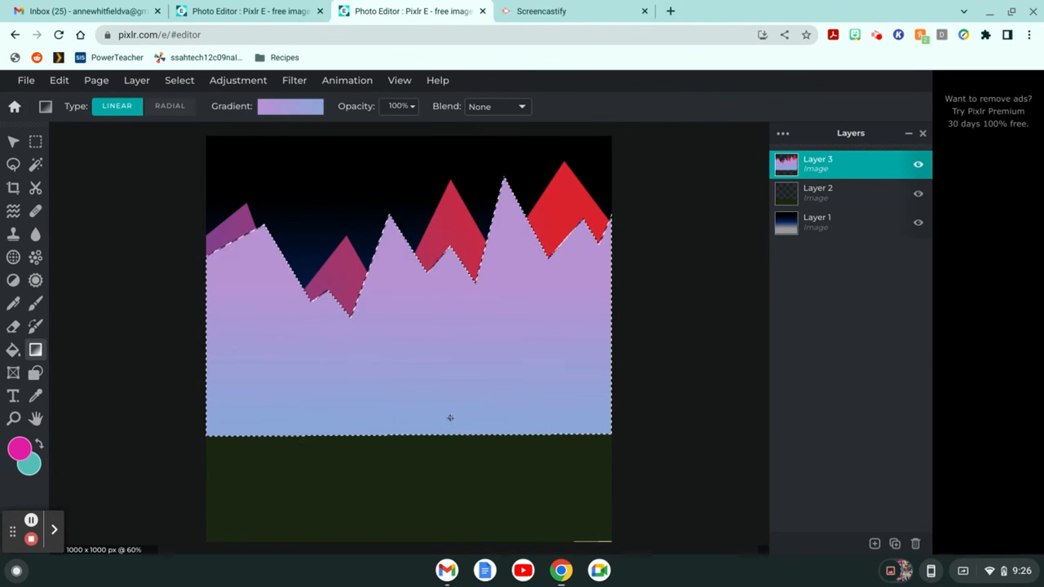
pyautogui.moveTo(598, 404); pyautogui.dragTo(237, 301)
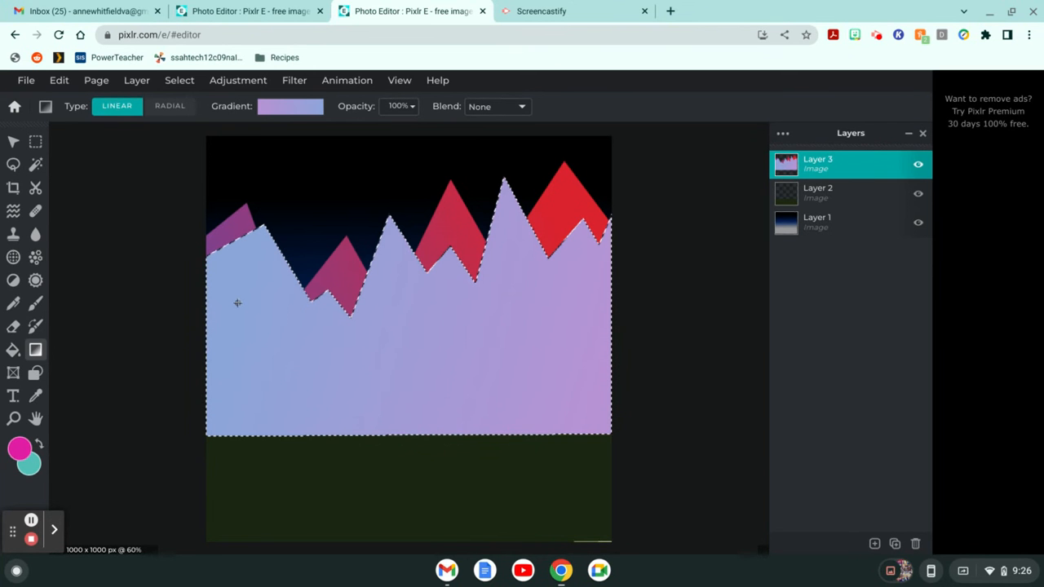
# - Select a third full-width mountain range with eight jagged peaks, lower than the lilac range and reaching the ground line, using the polygonal lasso
pyautogui.click(13, 166)
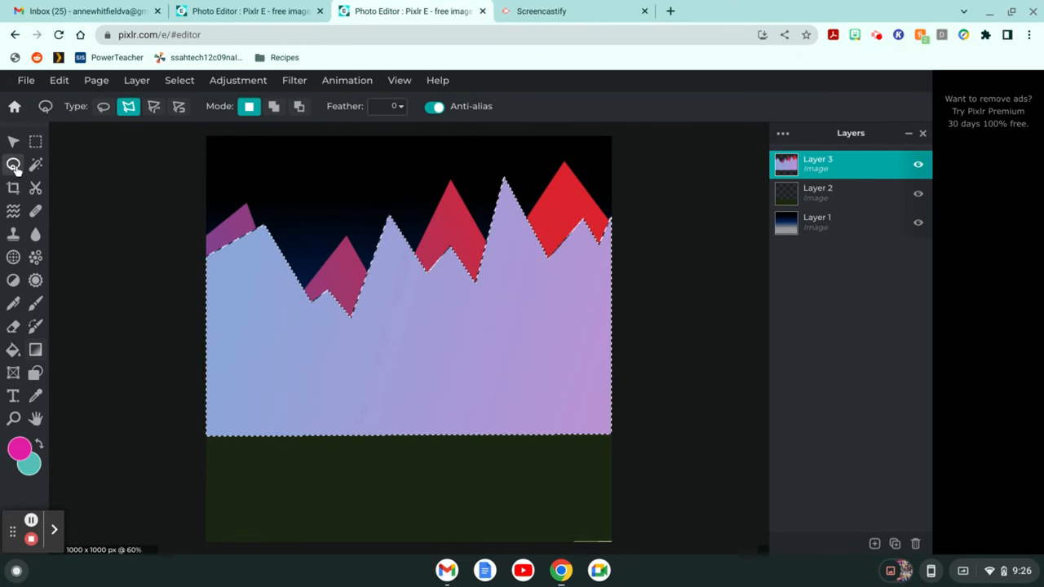
pyautogui.hotkey('ctrl', 'd')
pyautogui.click(186, 286)
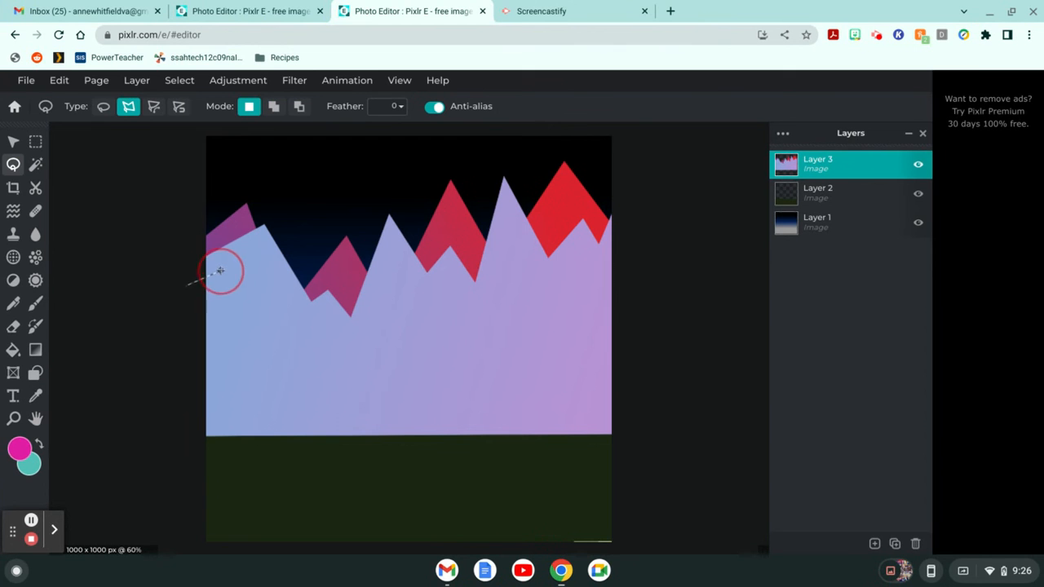
pyautogui.click(220, 269)
pyautogui.click(252, 315)
pyautogui.click(266, 266)
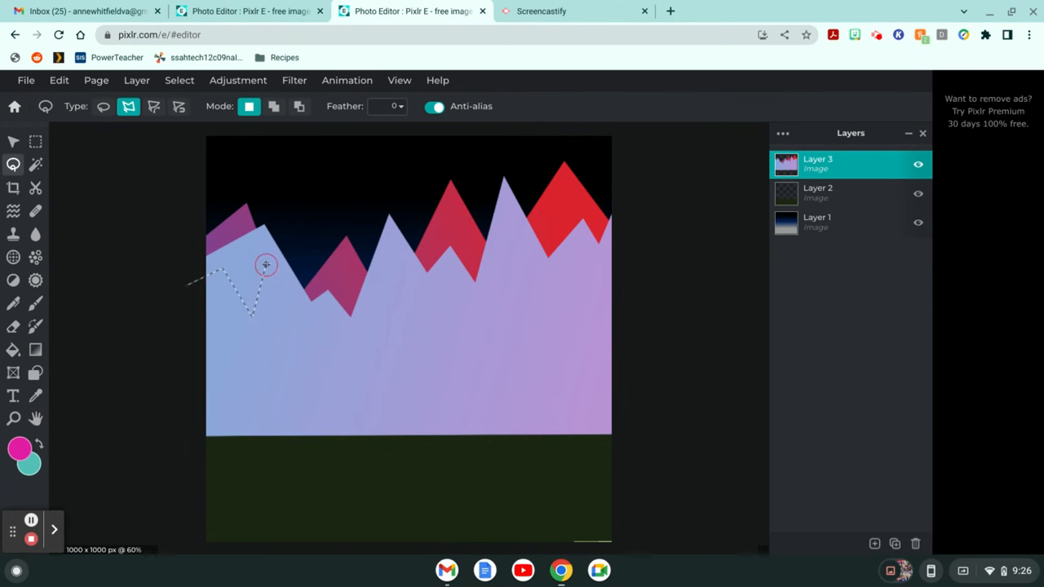
pyautogui.click(288, 333)
pyautogui.click(301, 259)
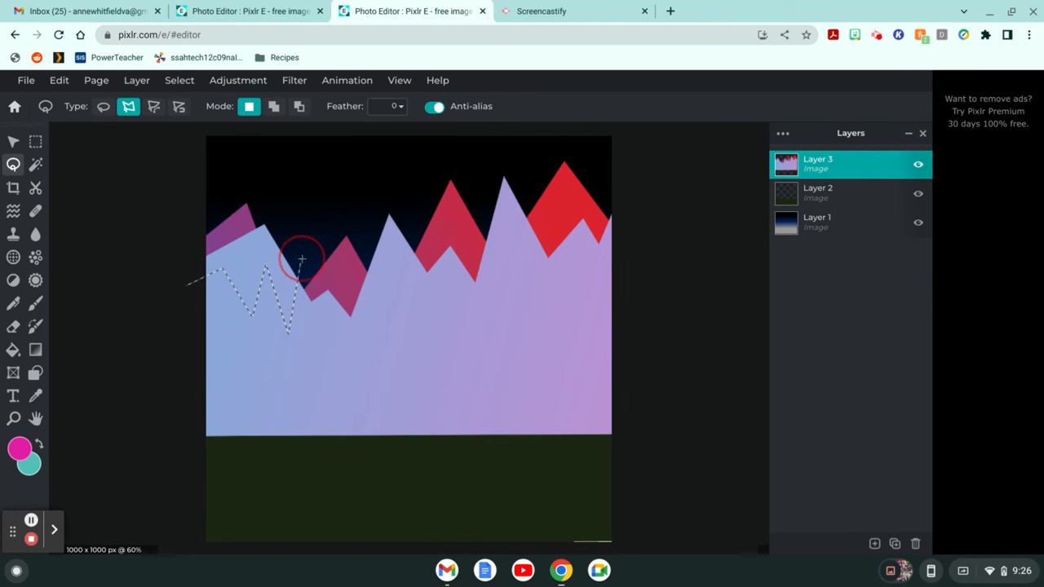
pyautogui.click(336, 347)
pyautogui.click(351, 298)
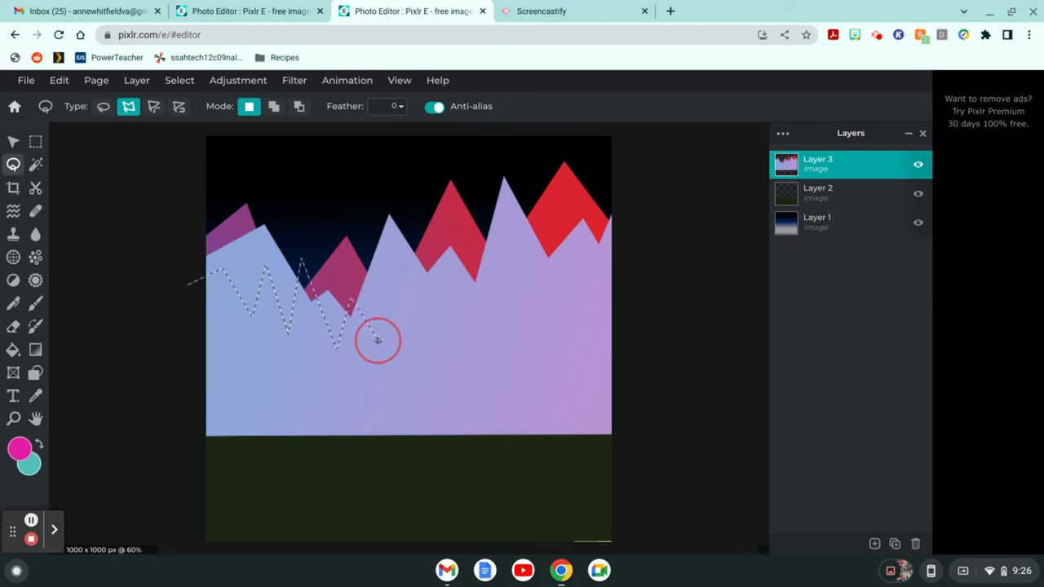
pyautogui.click(378, 342)
pyautogui.click(404, 253)
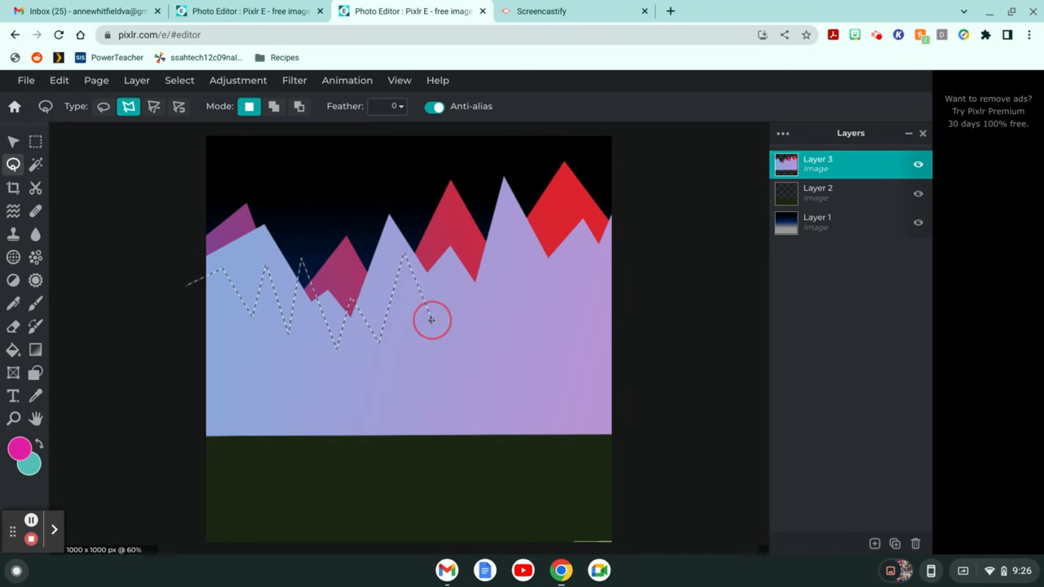
pyautogui.click(432, 318)
pyautogui.click(469, 253)
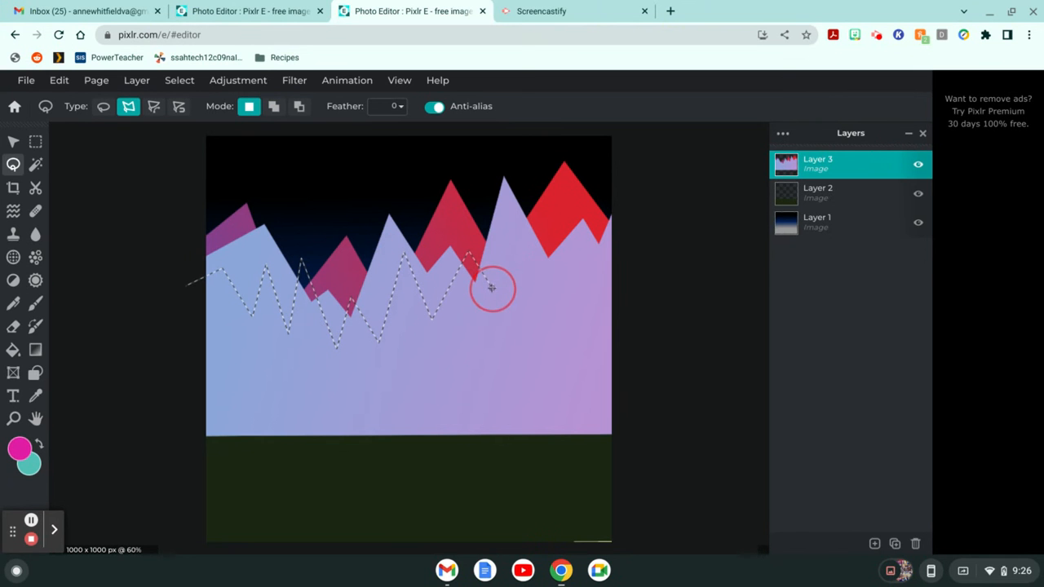
pyautogui.click(493, 287)
pyautogui.click(548, 215)
pyautogui.click(559, 323)
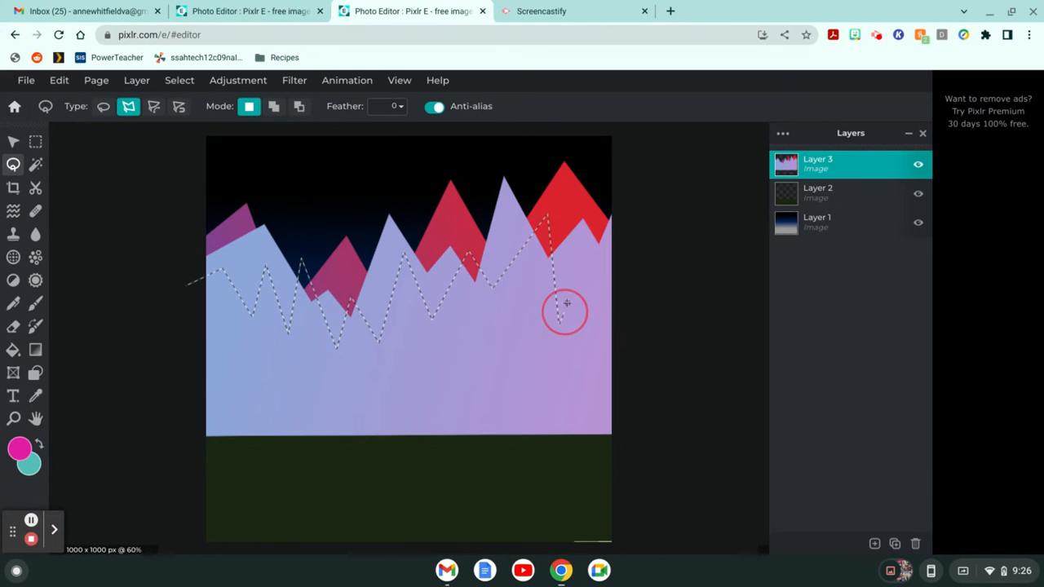
pyautogui.click(580, 270)
pyautogui.click(604, 302)
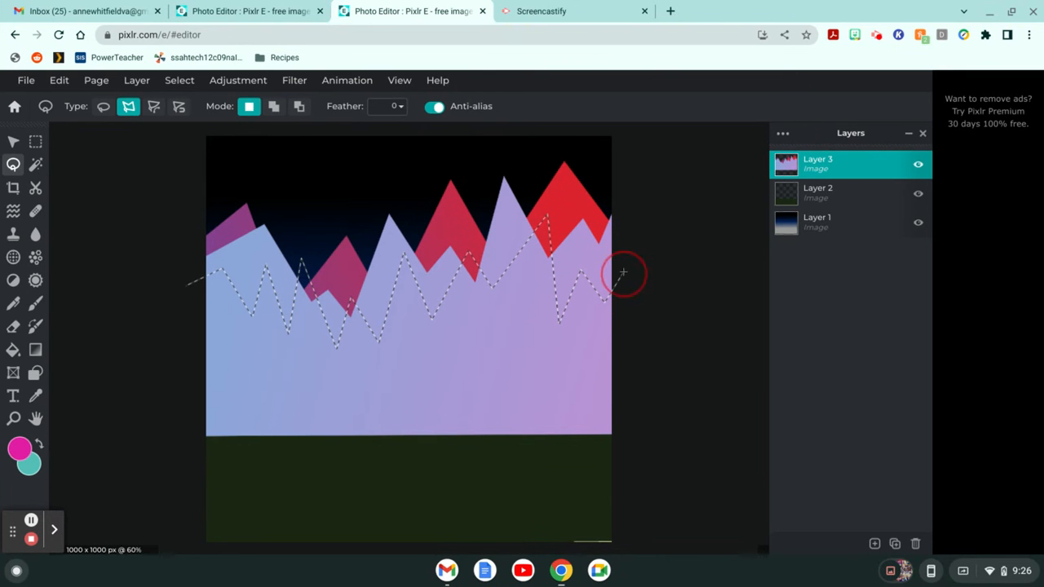
pyautogui.click(623, 272)
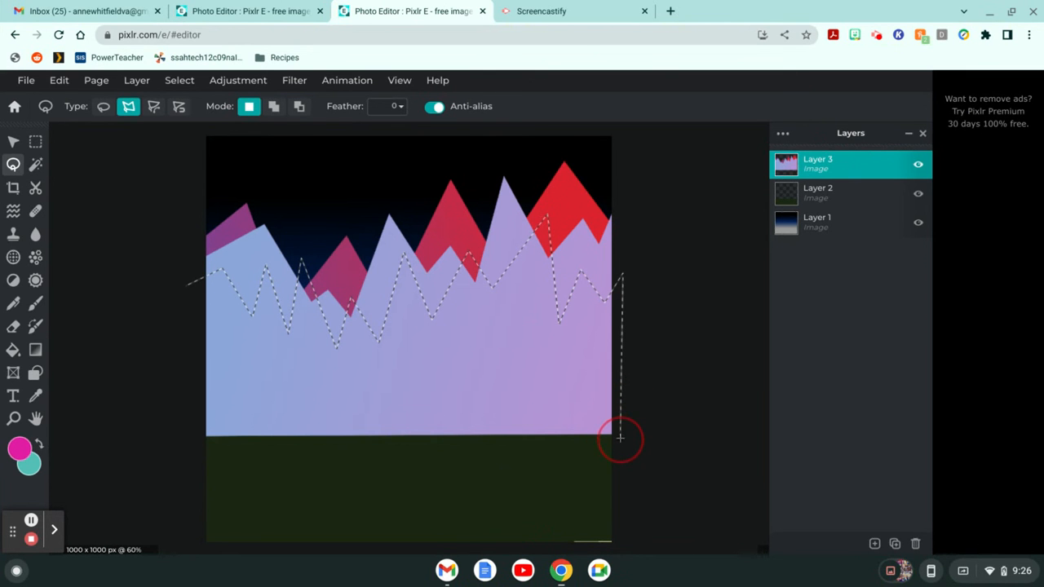
pyautogui.click(620, 438)
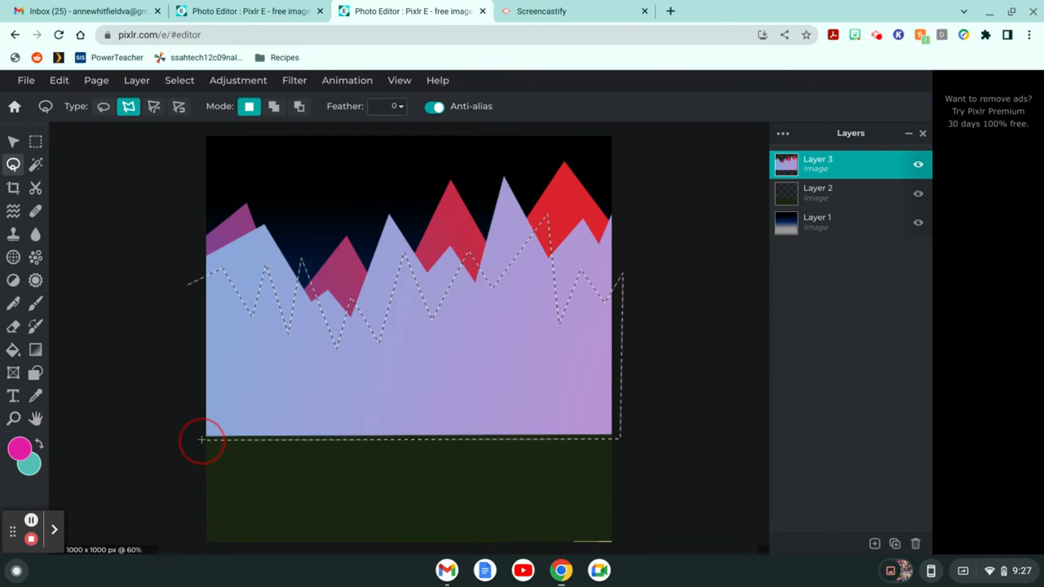
pyautogui.click(201, 438)
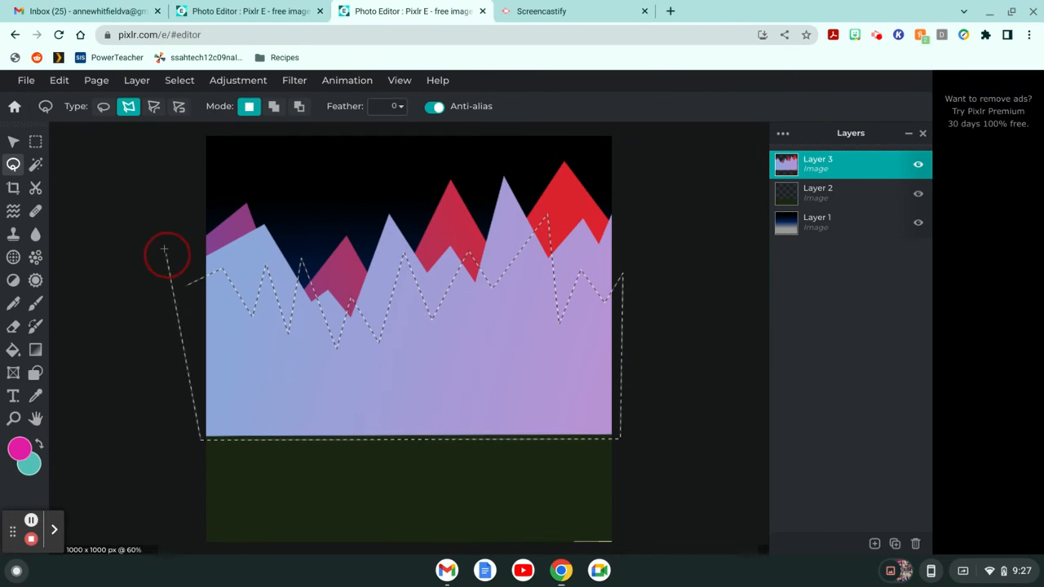
pyautogui.click(188, 284)
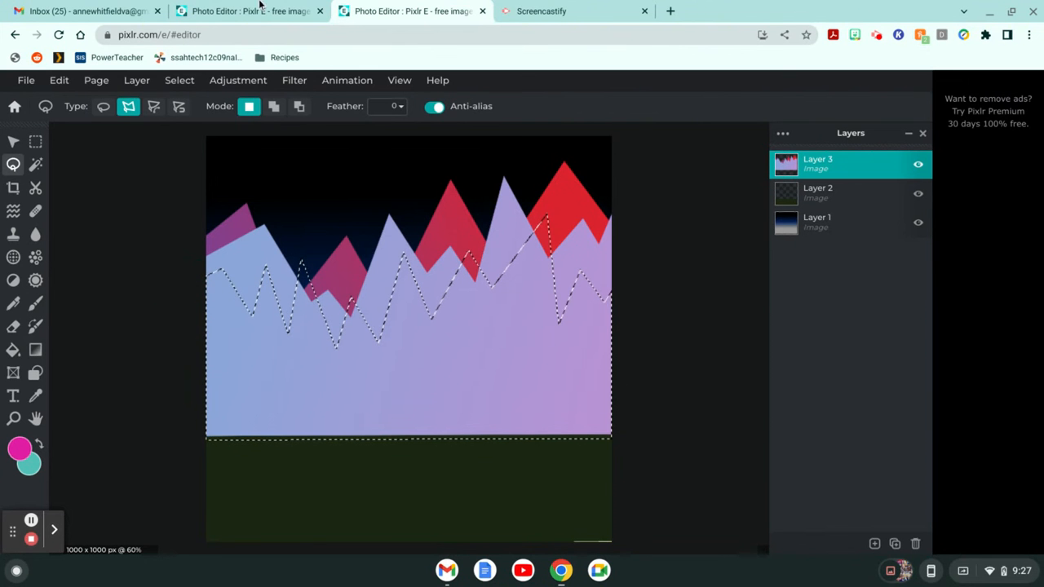
# - Fill the third mountain selection with the teal-to-blue linear gradient preset, running from the upper right to the lower left
pyautogui.click(36, 349)
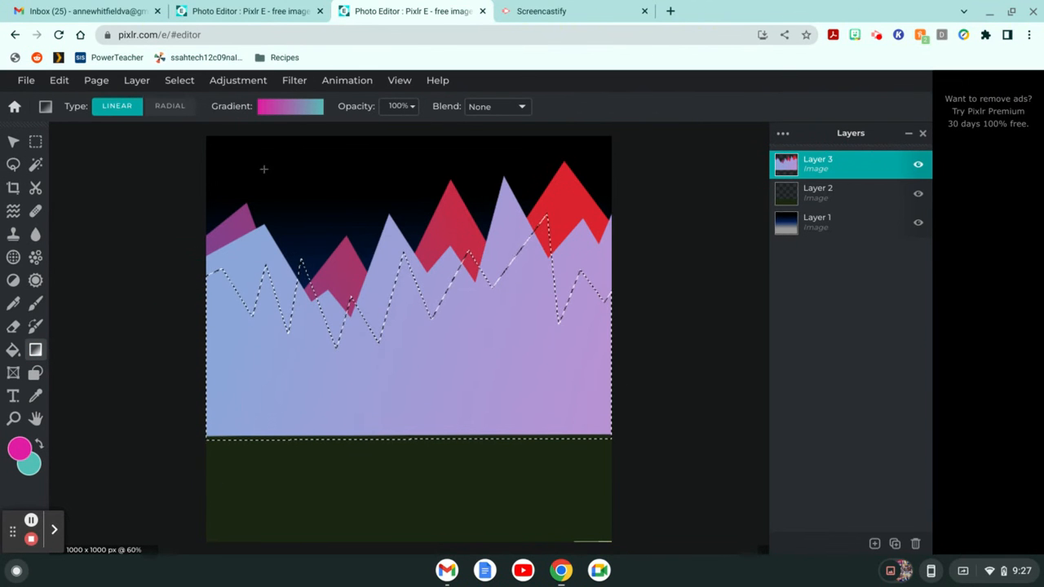
pyautogui.click(292, 106)
pyautogui.scroll(-3, 291, 272)
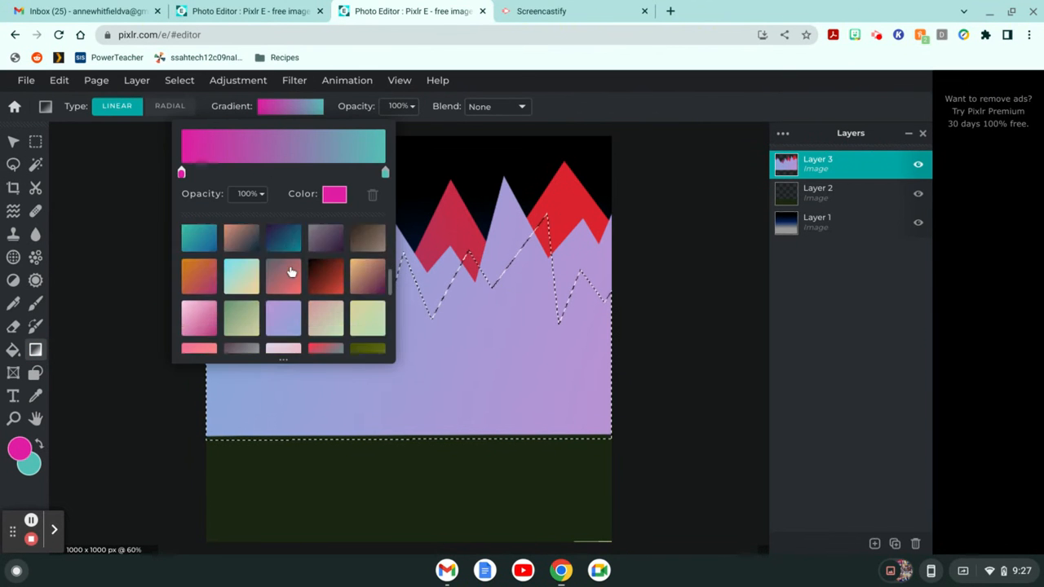
pyautogui.scroll(-5, 291, 273)
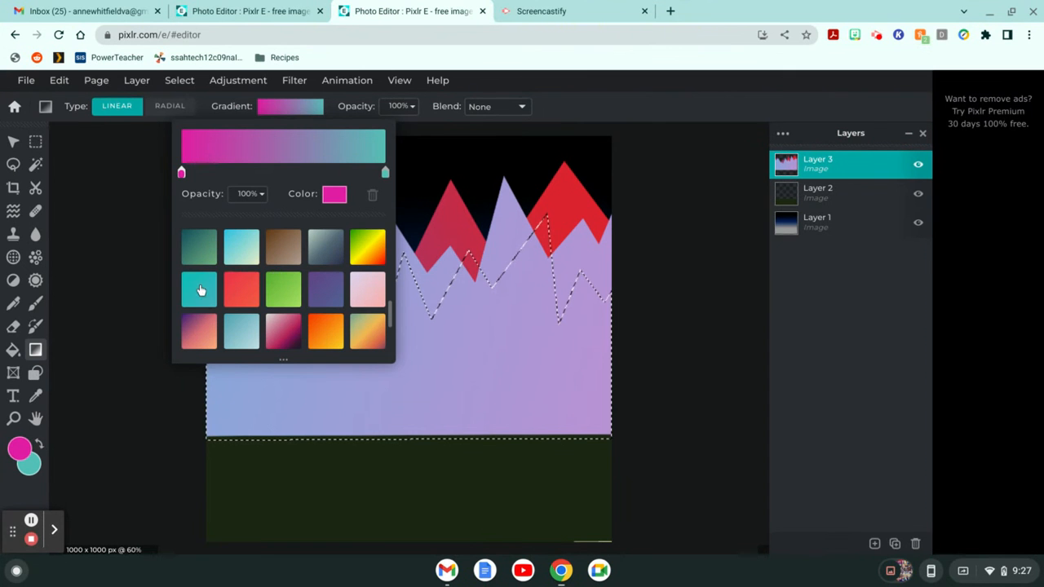
pyautogui.click(200, 288)
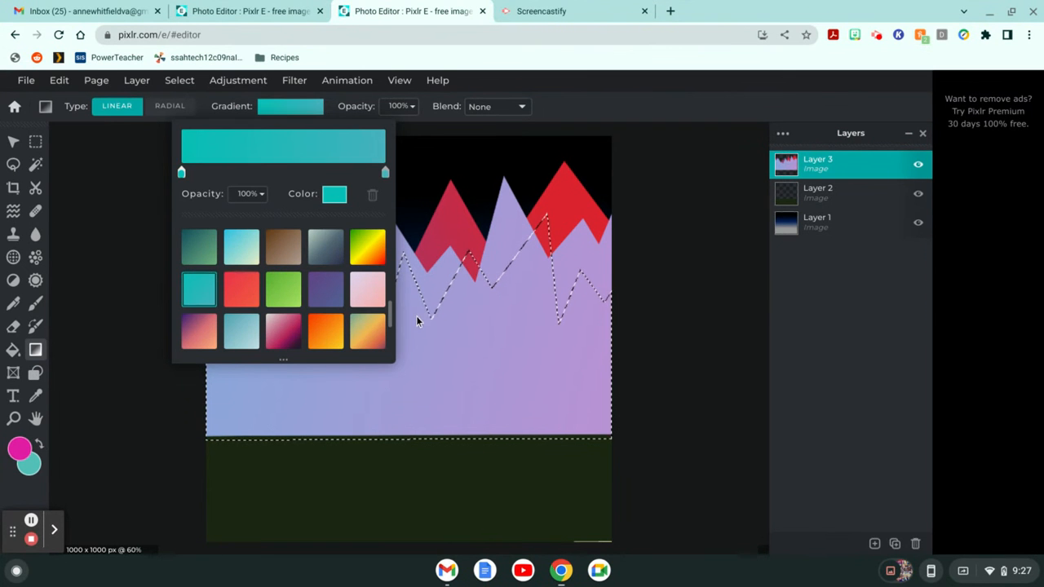
pyautogui.click(482, 283)
pyautogui.moveTo(483, 283); pyautogui.dragTo(329, 408)
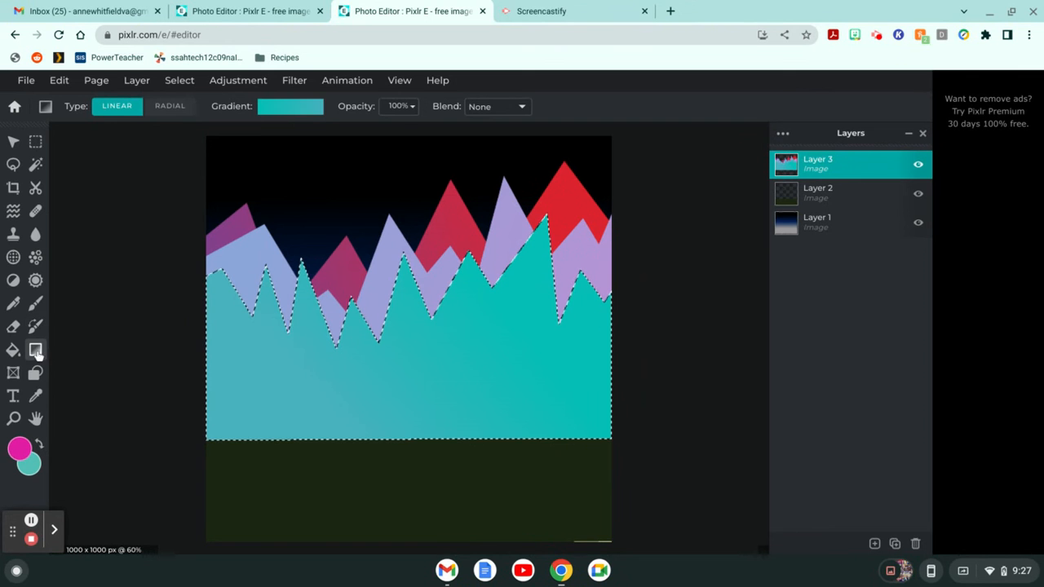
# - Select a fourth full-width mountain range with eight shallower peaks across the teal range, closing just below the ground line, using the polygonal lasso
pyautogui.click(13, 164)
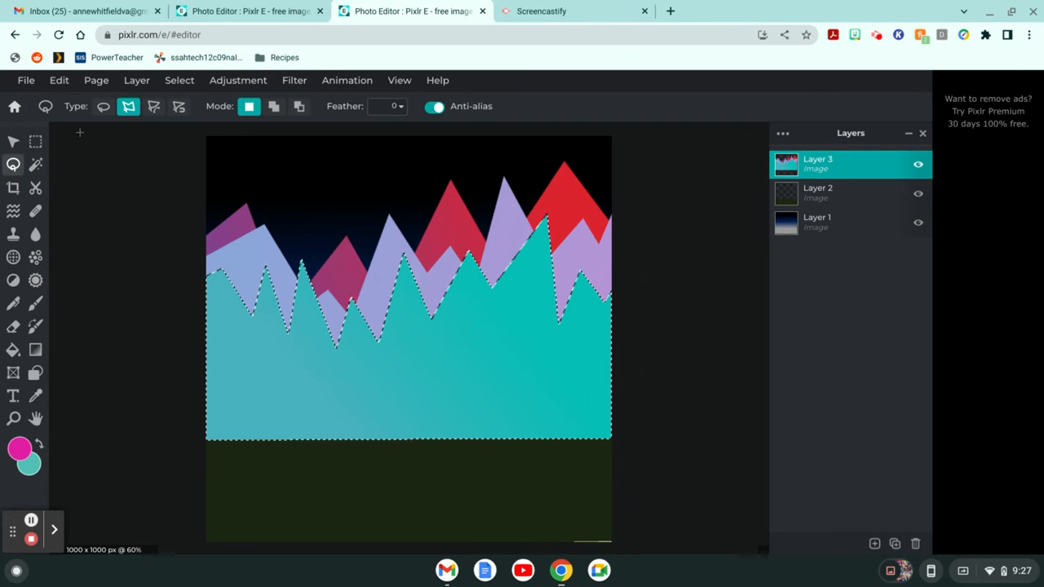
pyautogui.click(179, 343)
pyautogui.click(234, 305)
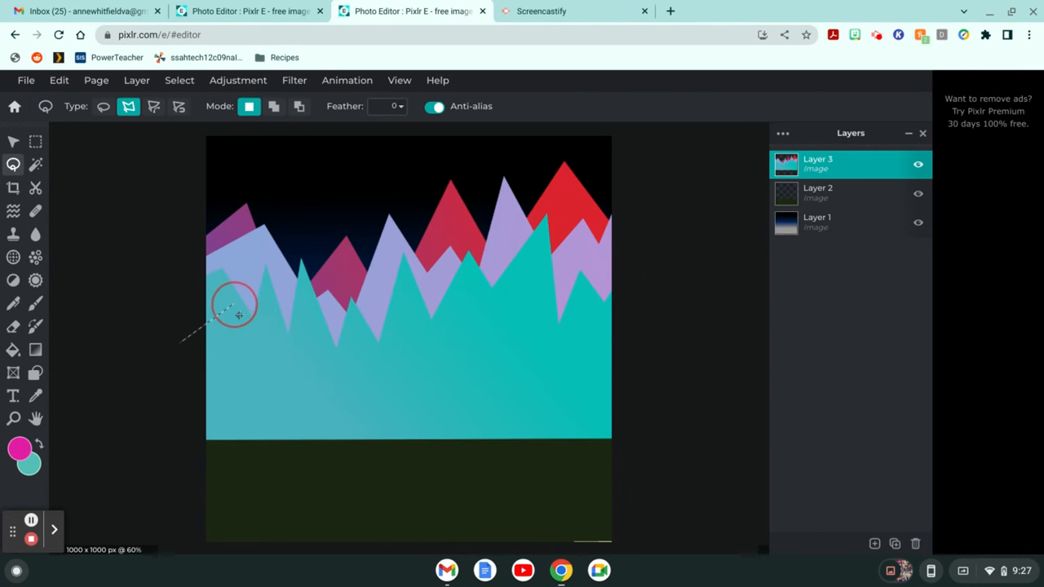
pyautogui.click(250, 329)
pyautogui.click(279, 294)
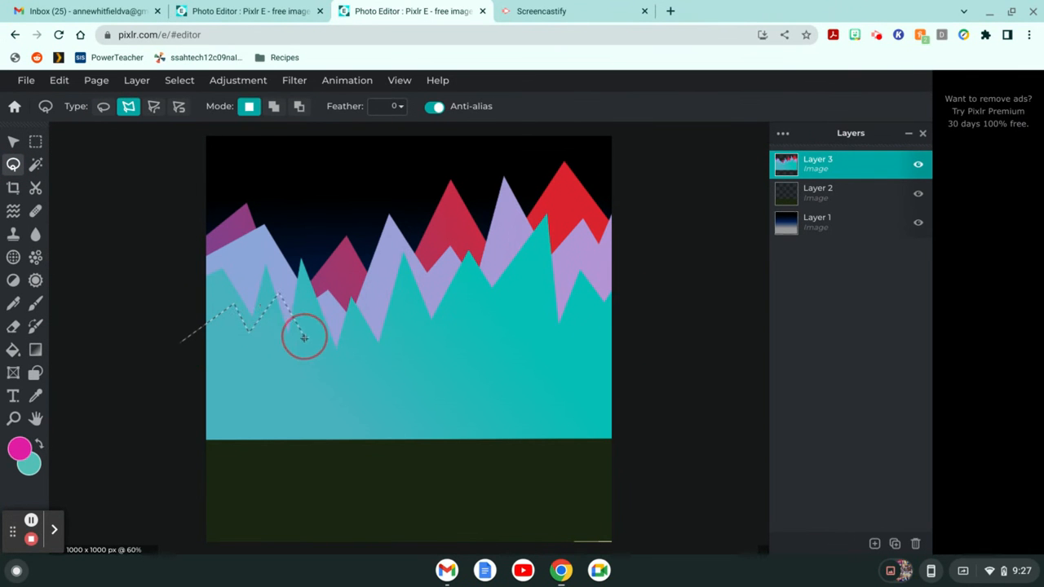
pyautogui.click(308, 342)
pyautogui.click(335, 314)
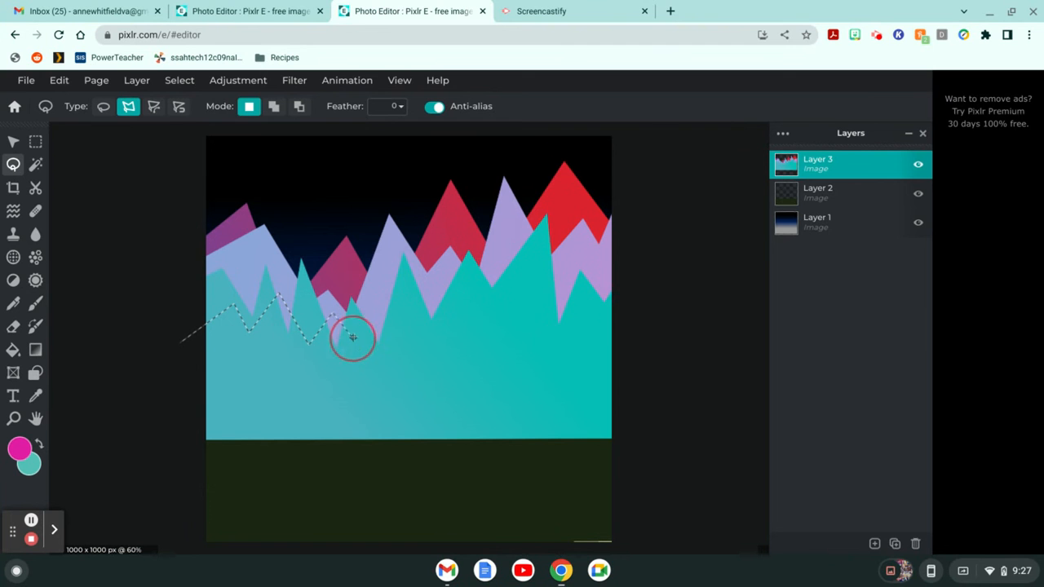
pyautogui.click(352, 337)
pyautogui.click(376, 301)
pyautogui.click(399, 330)
pyautogui.click(435, 291)
pyautogui.click(470, 333)
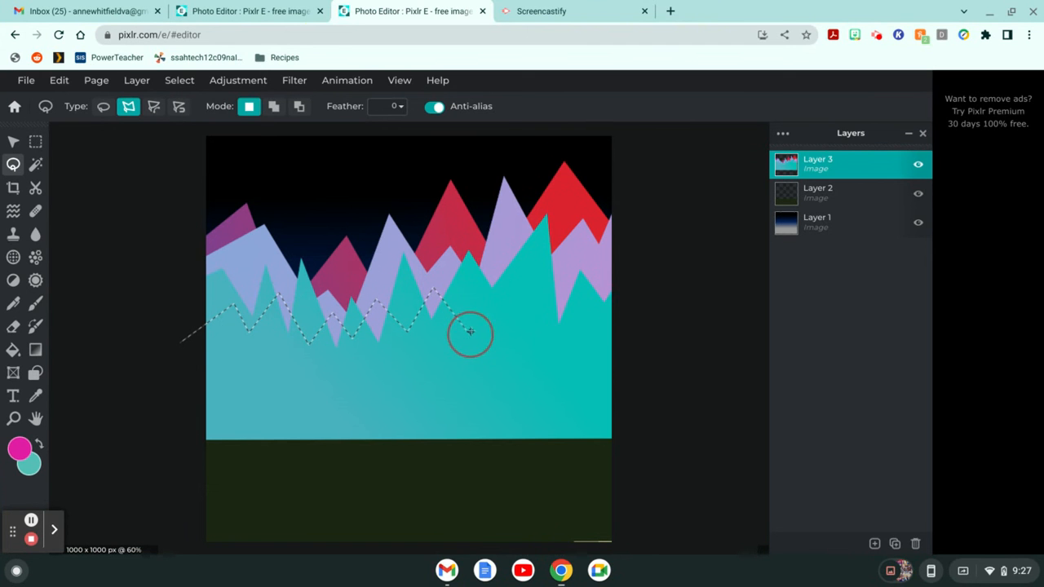
pyautogui.click(496, 306)
pyautogui.click(525, 325)
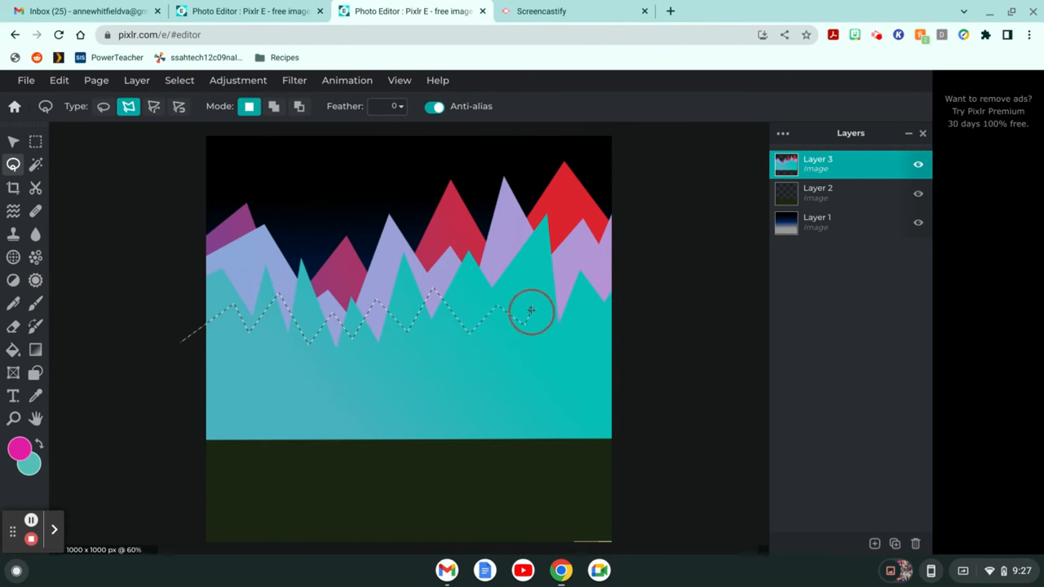
pyautogui.click(575, 316)
pyautogui.click(598, 290)
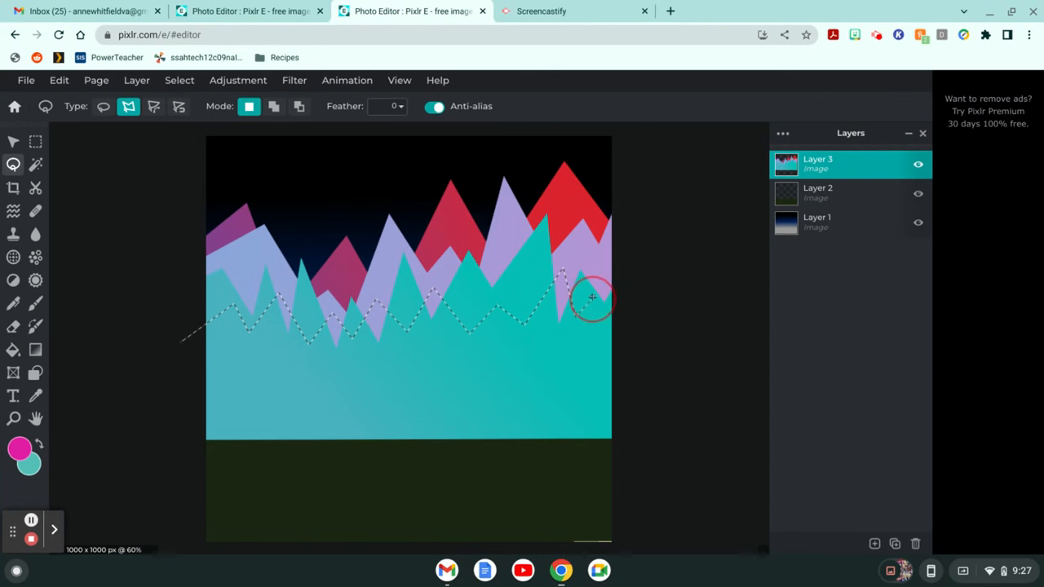
pyautogui.click(620, 314)
pyautogui.click(623, 442)
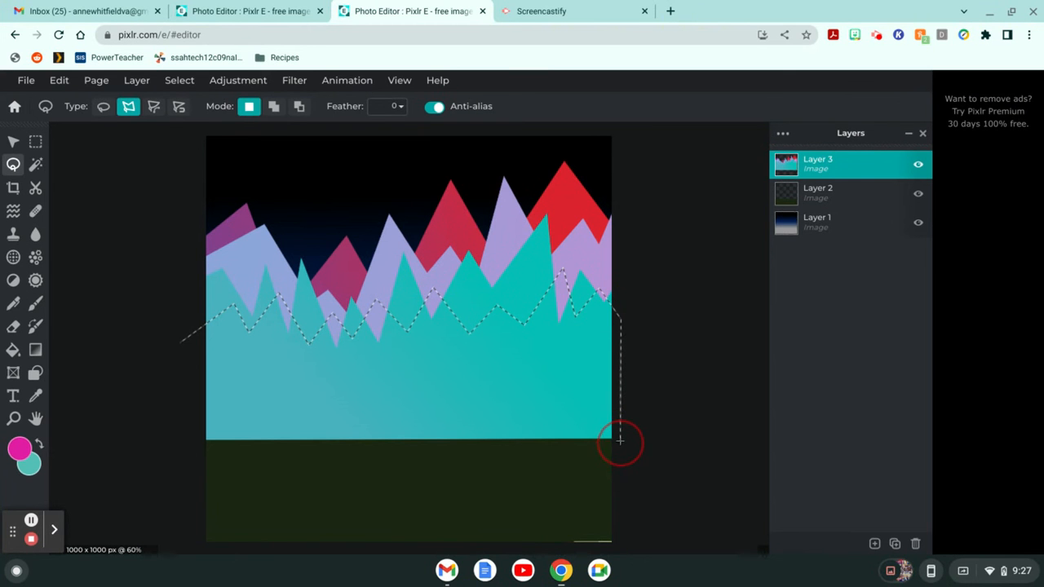
pyautogui.click(200, 443)
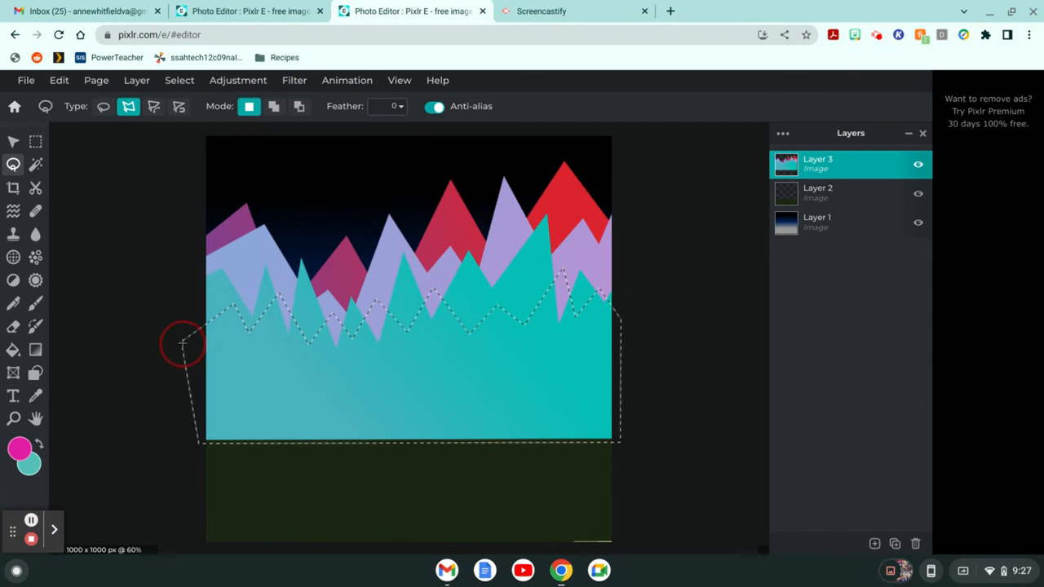
pyautogui.click(181, 345)
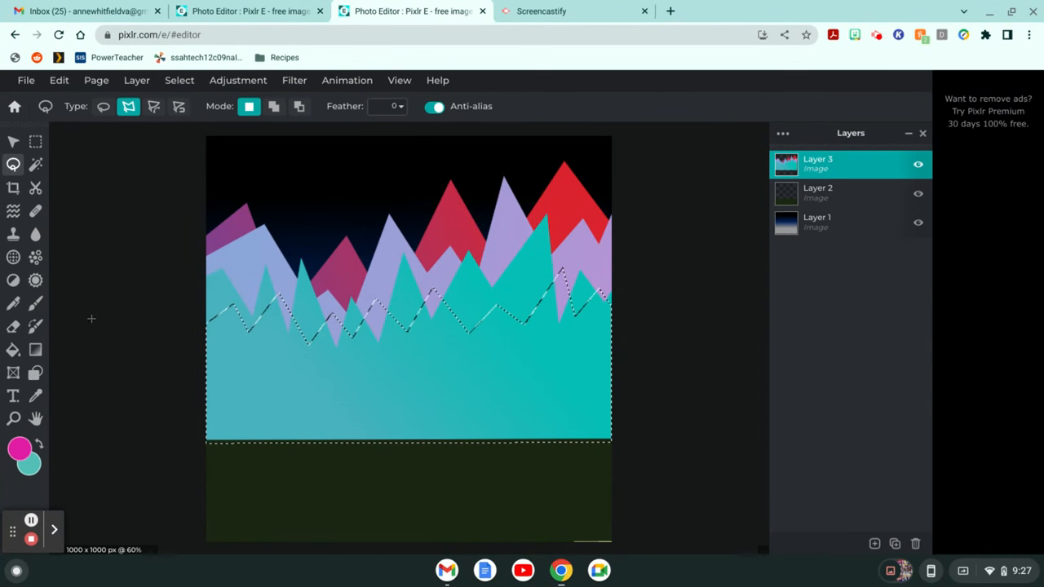
# - Fill the fourth mountain selection with the light-gray, crimson and dark-navy linear gradient preset, running horizontally from left to right
pyautogui.click(36, 354)
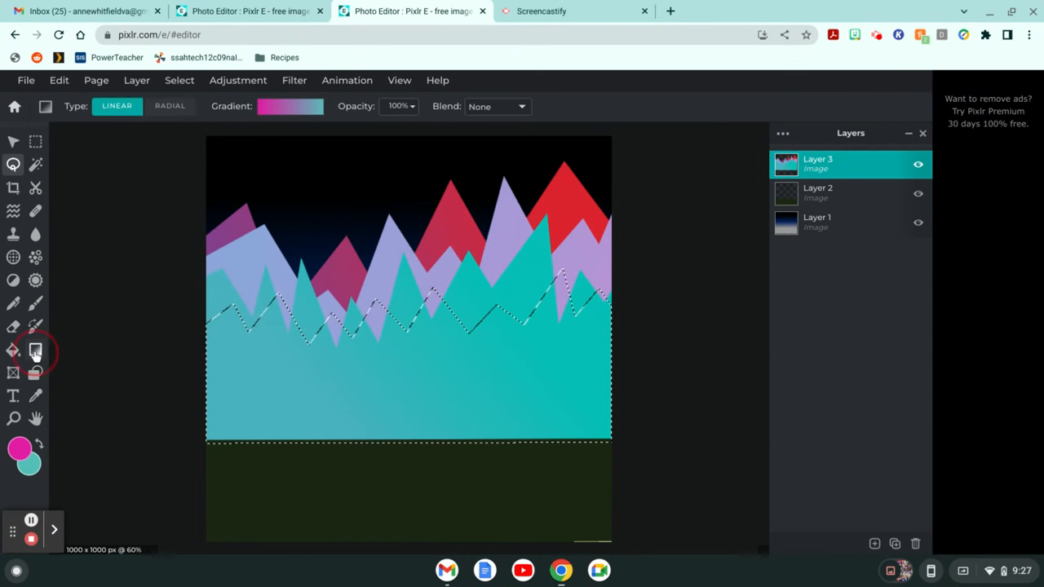
pyautogui.click(303, 118)
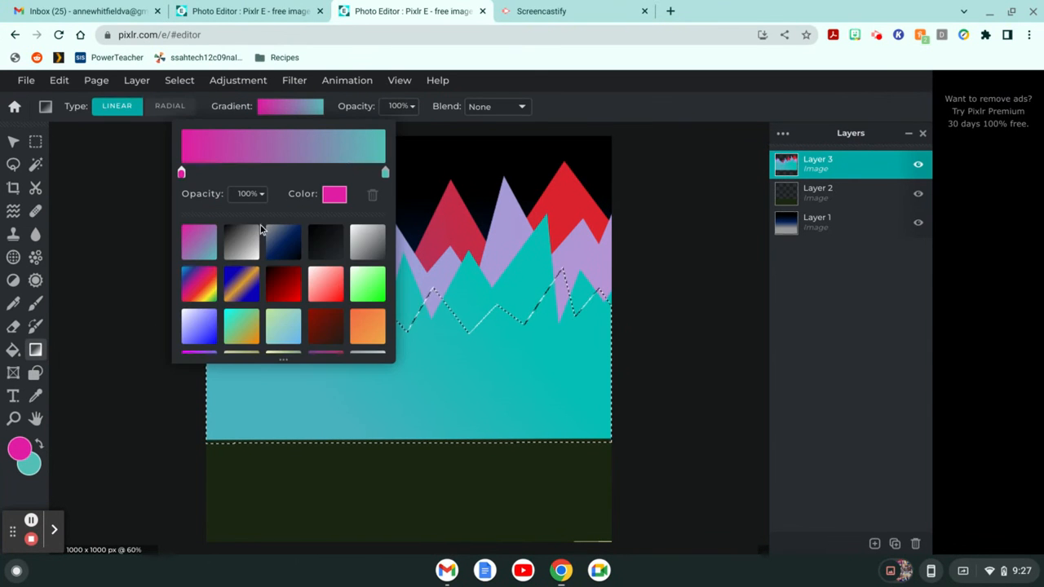
pyautogui.scroll(-5, 261, 234)
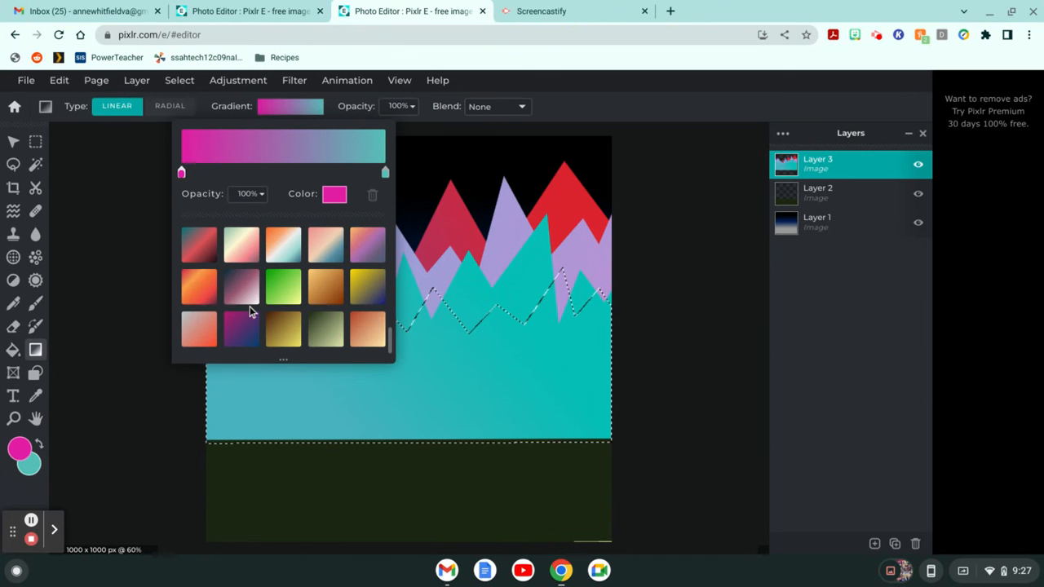
pyautogui.scroll(3, 250, 306)
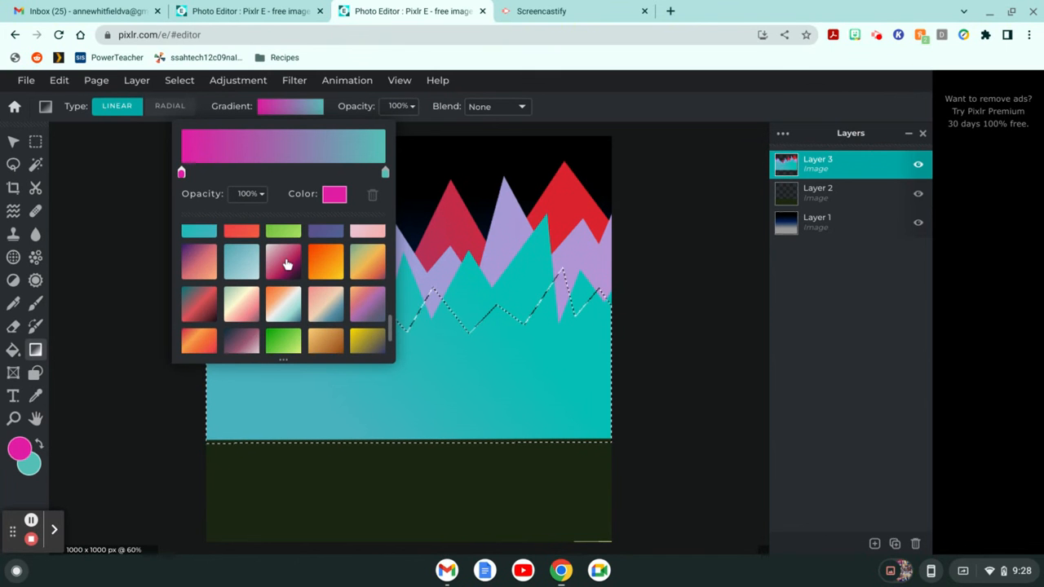
pyautogui.click(287, 264)
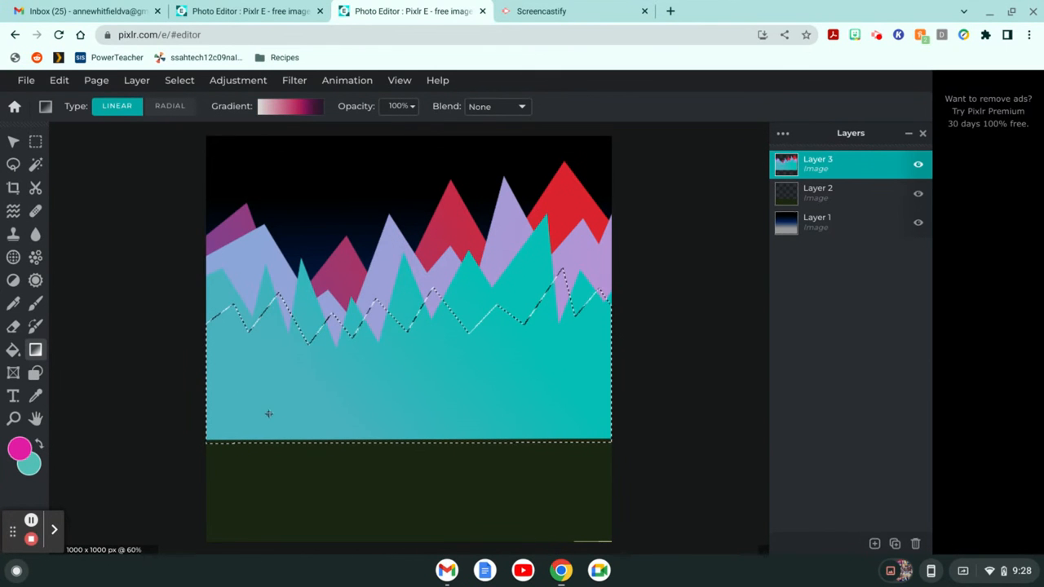
pyautogui.moveTo(235, 384); pyautogui.dragTo(577, 385)
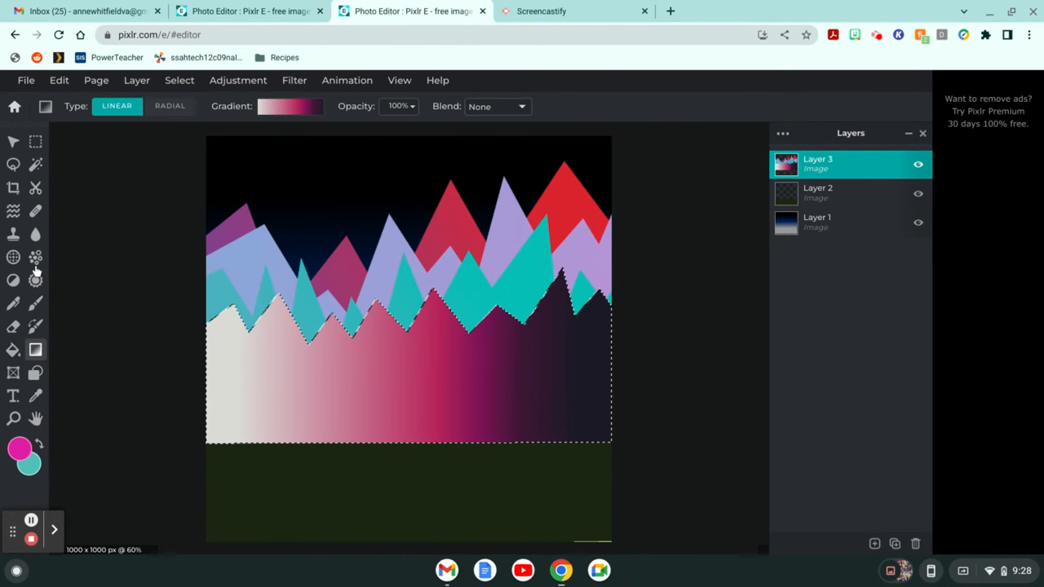
pyautogui.click(13, 164)
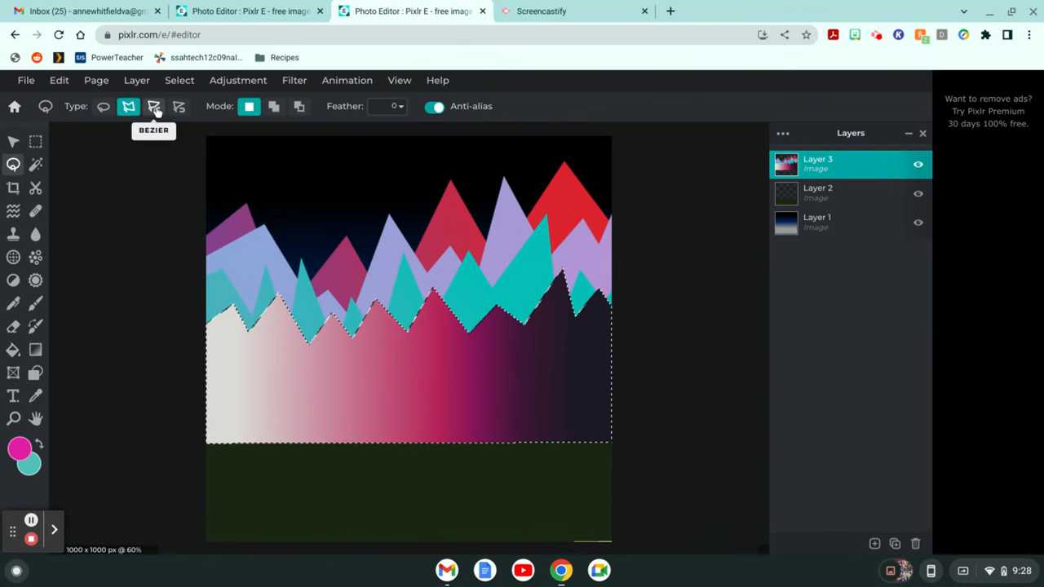
pyautogui.click(194, 344)
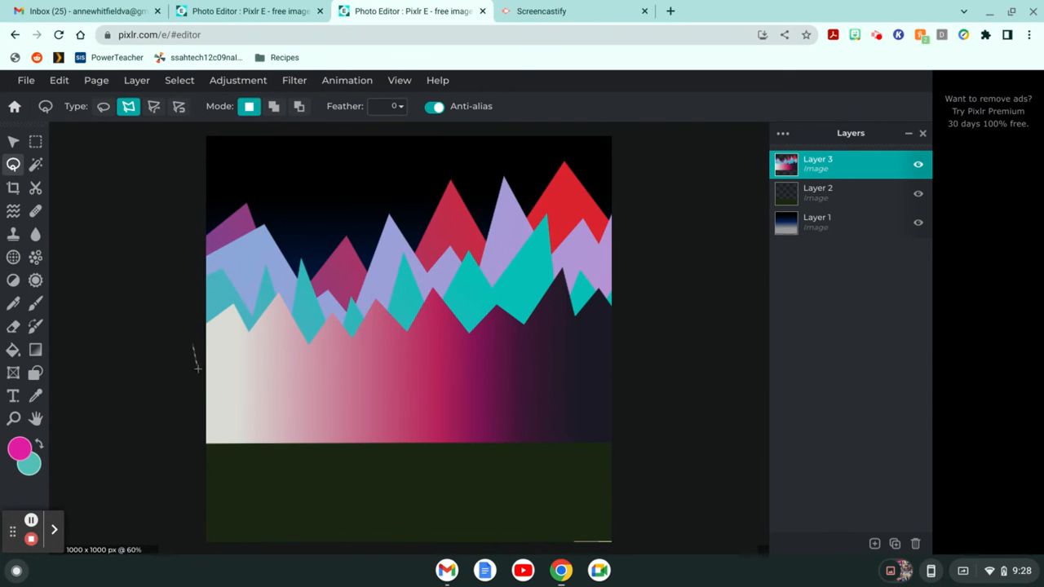
pyautogui.click(247, 312)
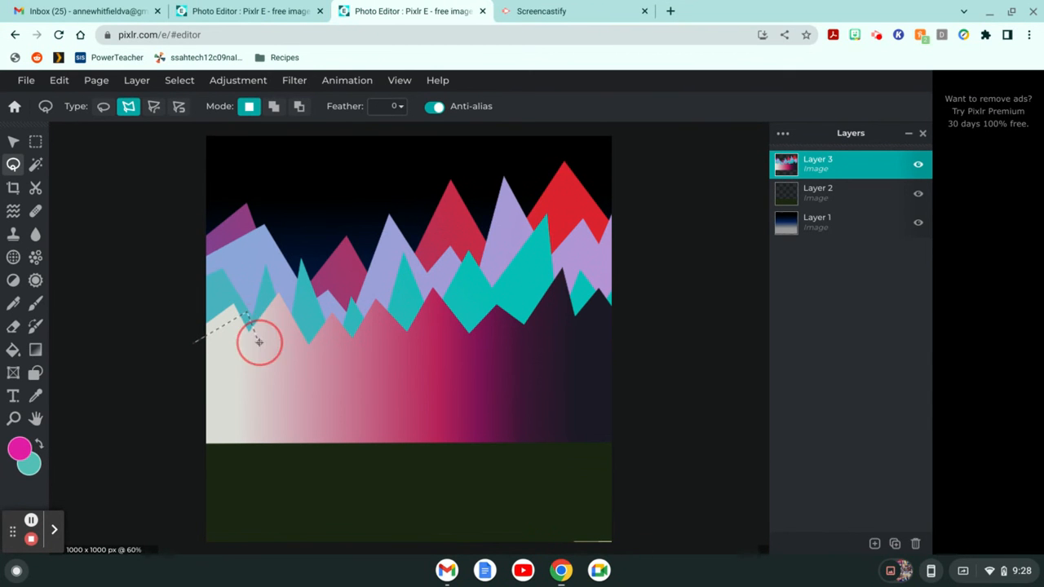
pyautogui.click(303, 314)
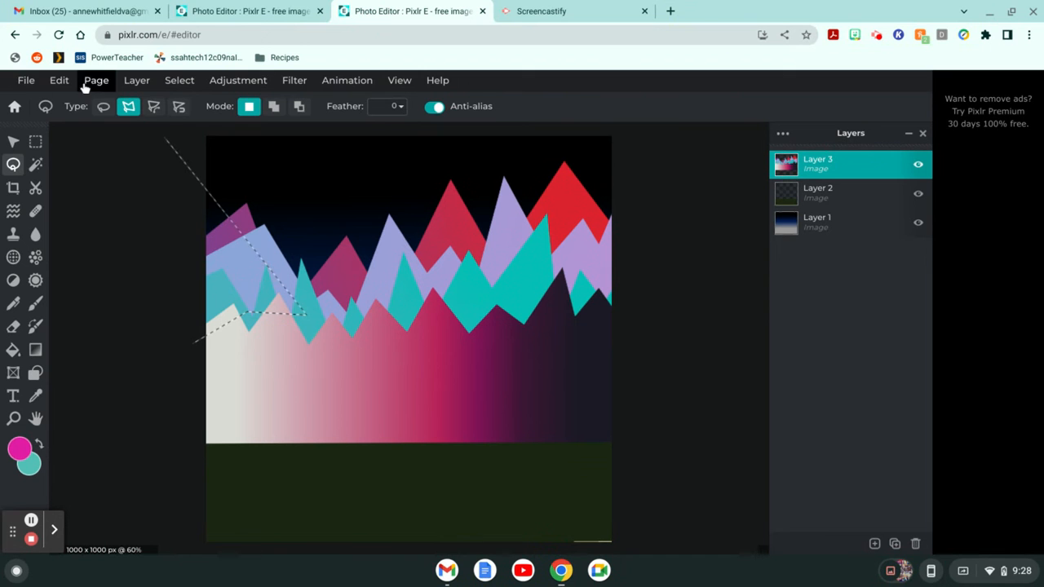
pyautogui.click(27, 84)
pyautogui.click(49, 86)
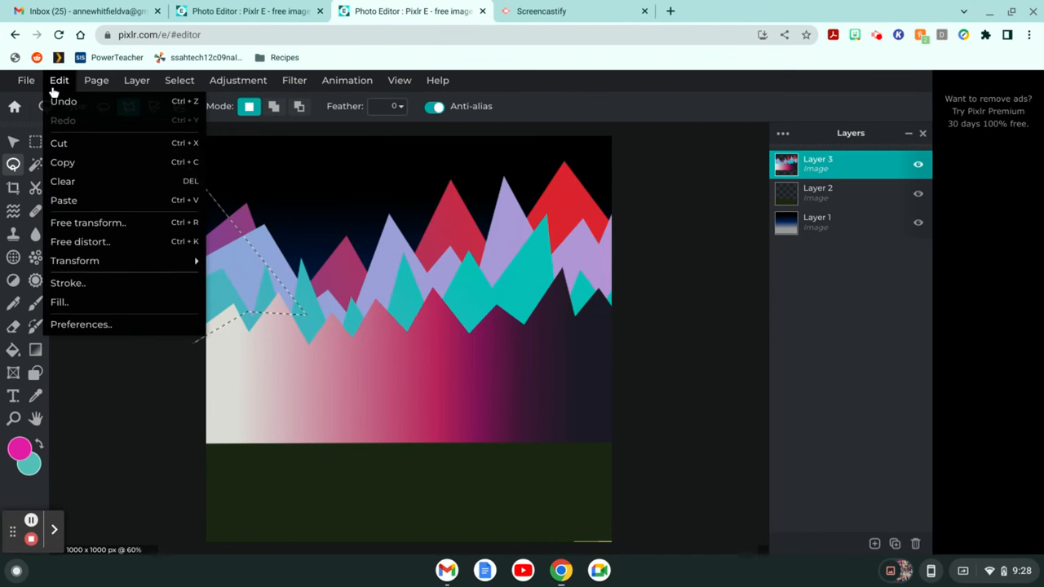
pyautogui.click(57, 102)
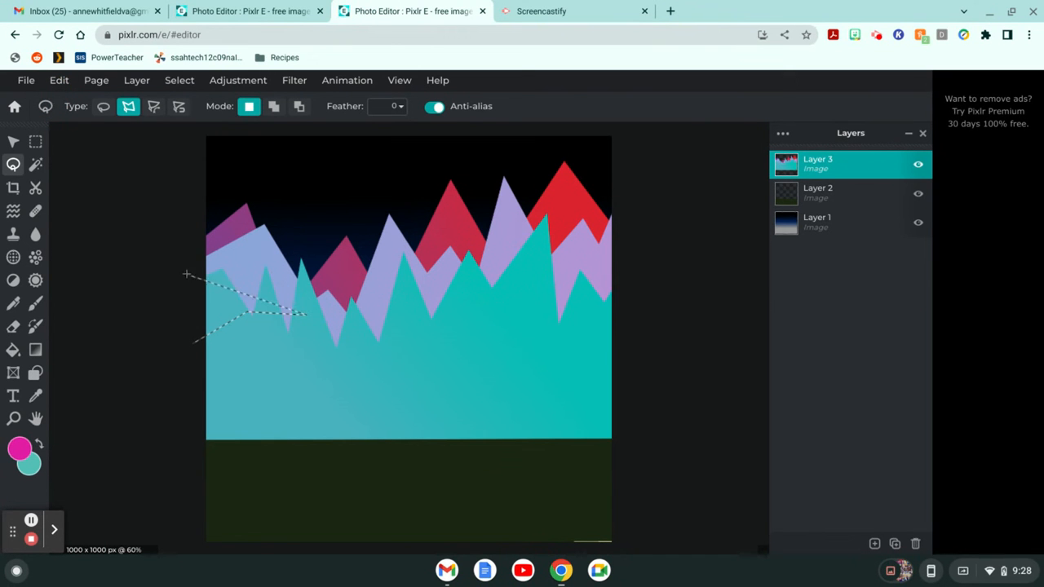
pyautogui.click(195, 342)
pyautogui.click(59, 80)
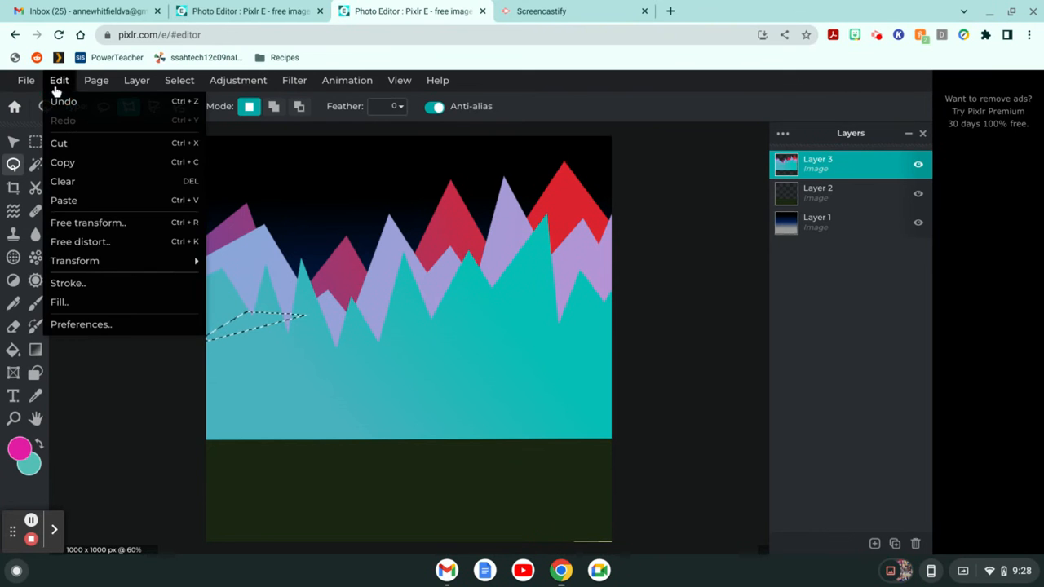
pyautogui.click(65, 102)
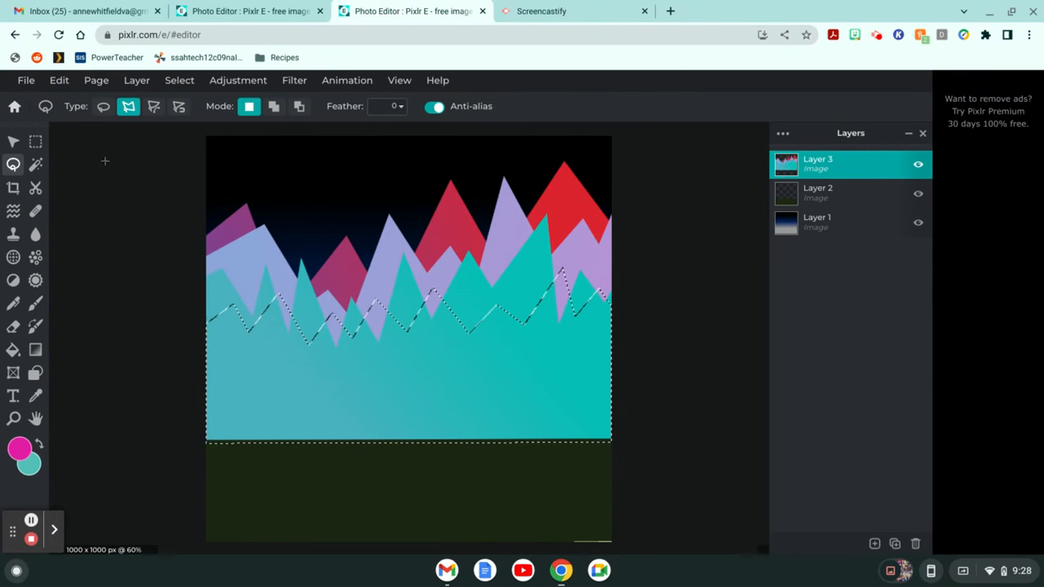
# - Refill the fourth mountain selection with the light-gray, crimson and dark-navy linear gradient preset, running horizontally from left to right
pyautogui.click(35, 349)
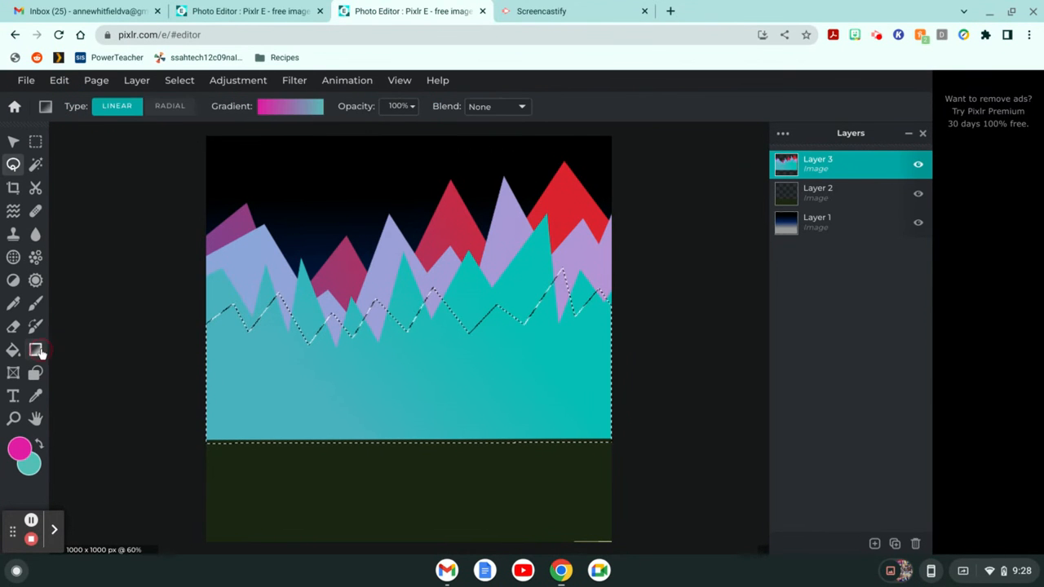
pyautogui.click(289, 107)
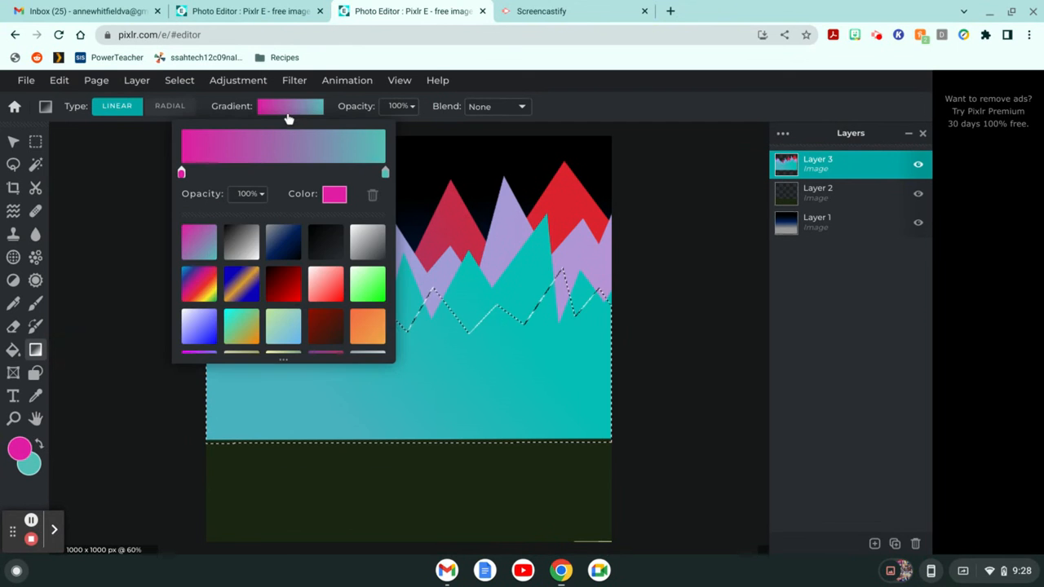
pyautogui.scroll(-3, 294, 299)
pyautogui.scroll(-5, 294, 299)
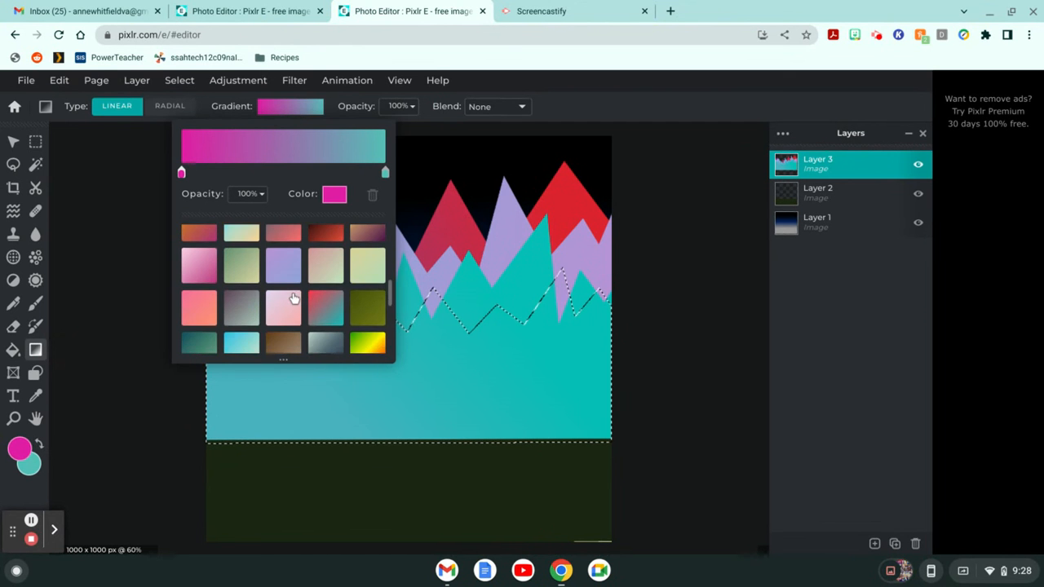
pyautogui.click(285, 281)
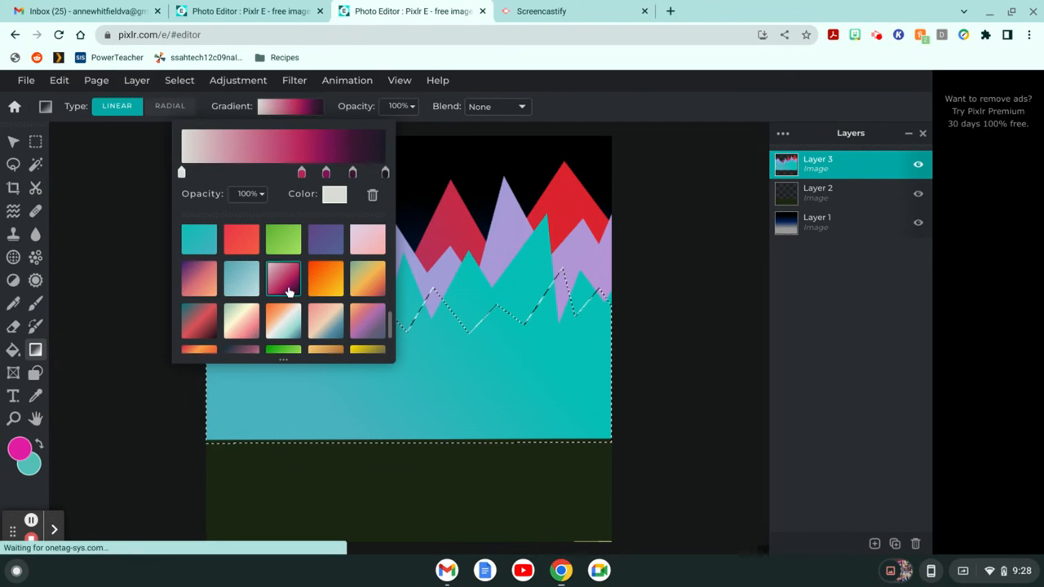
pyautogui.click(236, 395)
pyautogui.moveTo(236, 395); pyautogui.dragTo(559, 401)
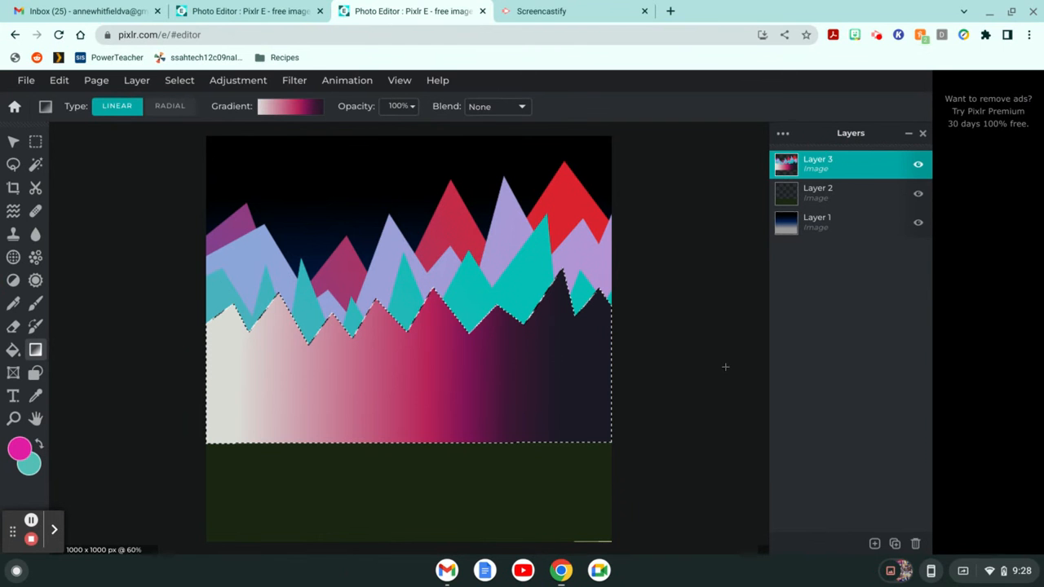
# - Select a fifth full-width mountain range with seven jagged peaks across the crimson range, closing just below the ground line, using the polygonal lasso
pyautogui.click(13, 164)
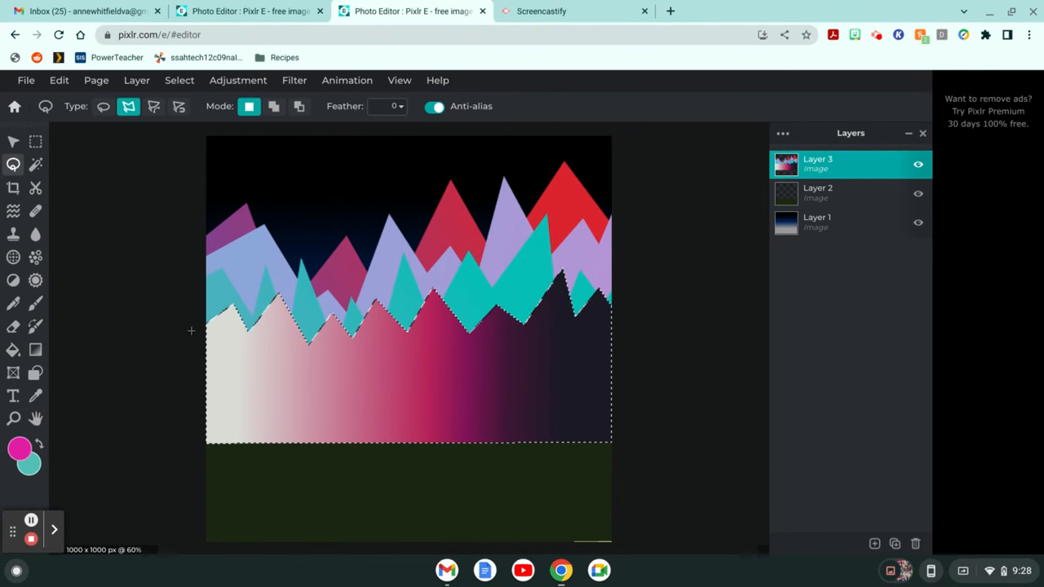
pyautogui.click(200, 376)
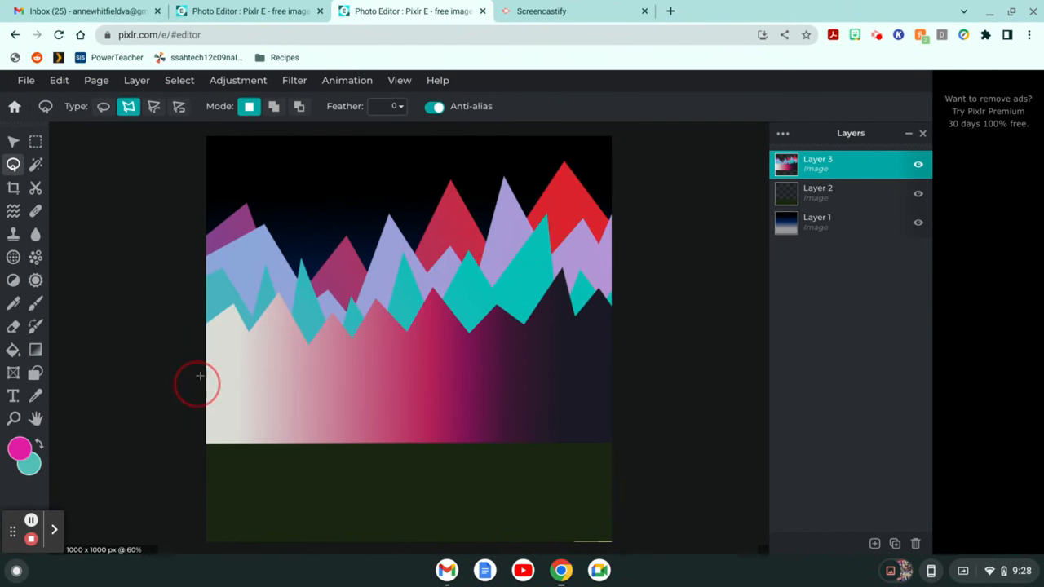
pyautogui.click(254, 310)
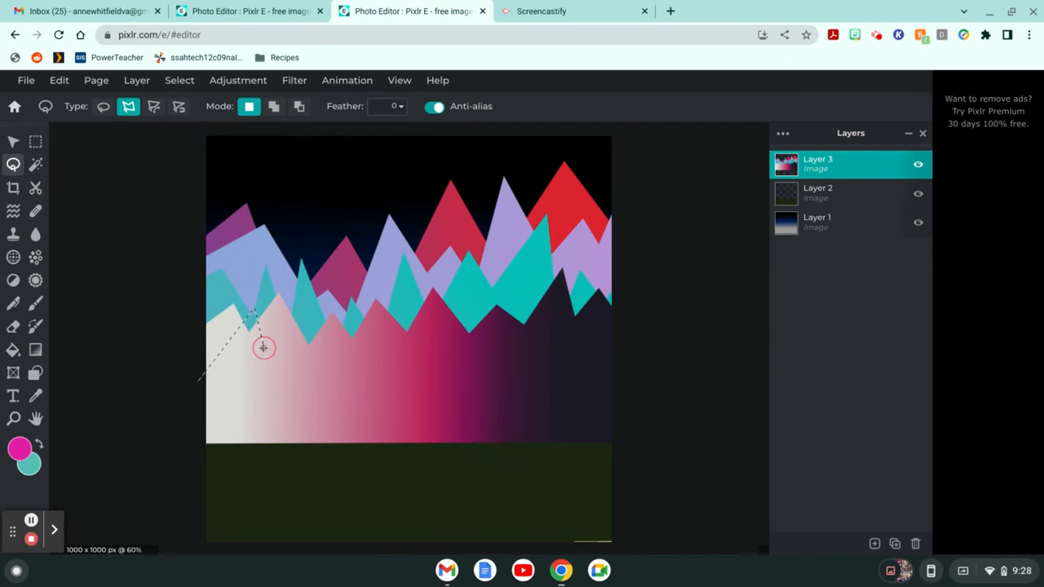
pyautogui.click(262, 348)
pyautogui.click(300, 315)
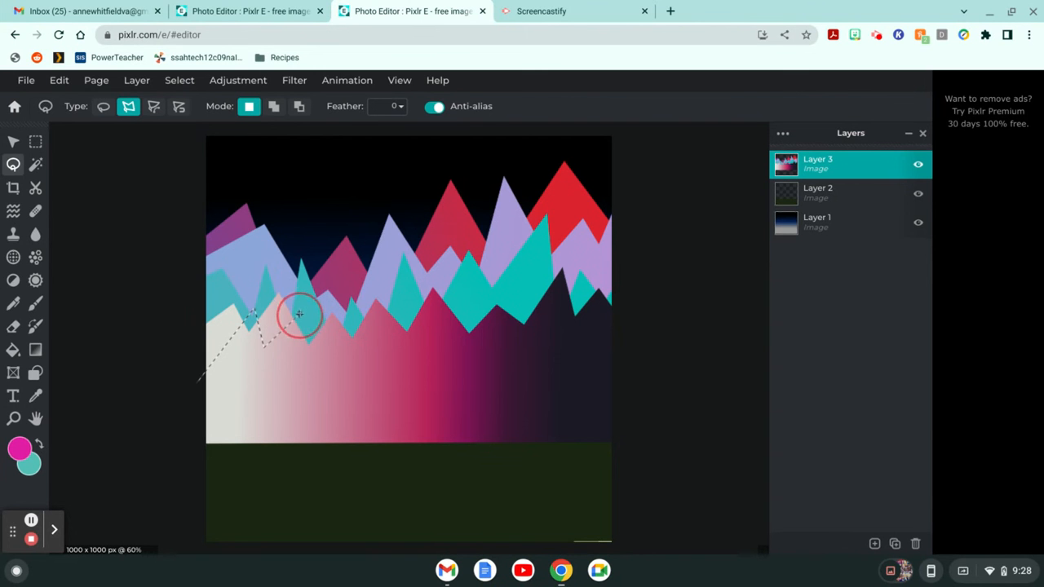
pyautogui.click(343, 391)
pyautogui.click(354, 316)
pyautogui.click(376, 376)
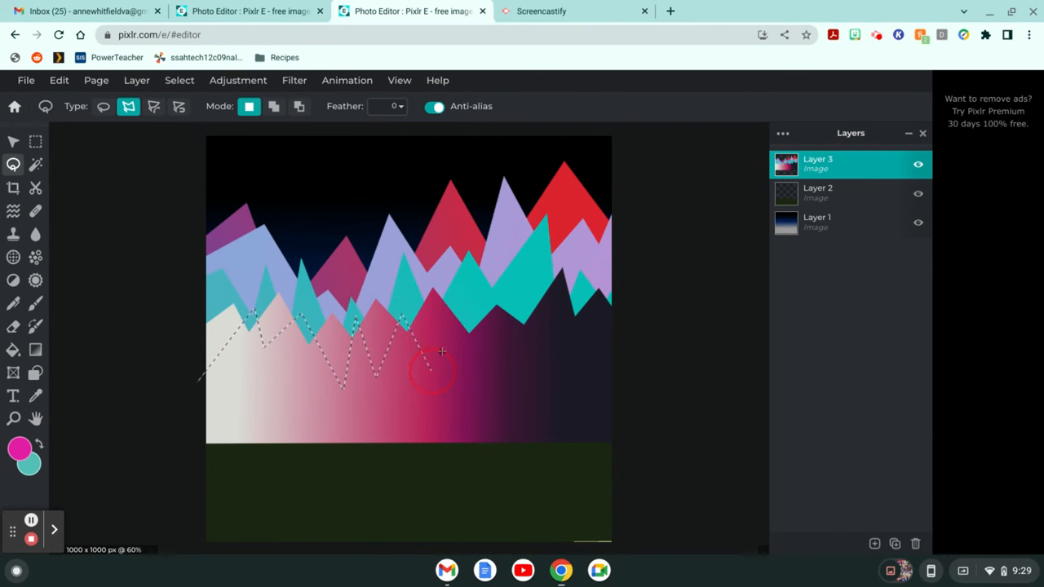
pyautogui.click(461, 312)
pyautogui.click(496, 364)
pyautogui.click(618, 344)
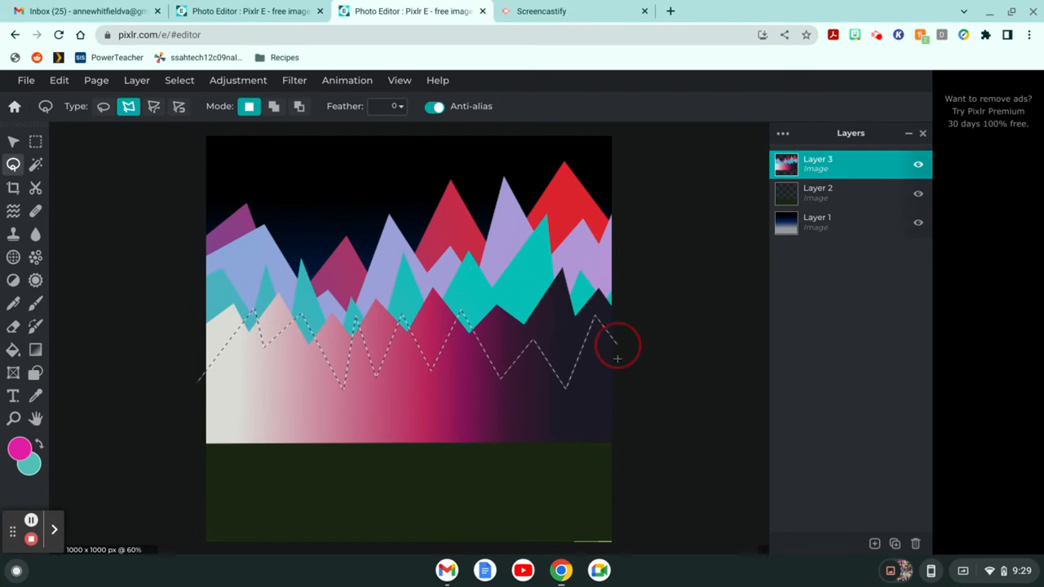
pyautogui.click(618, 446)
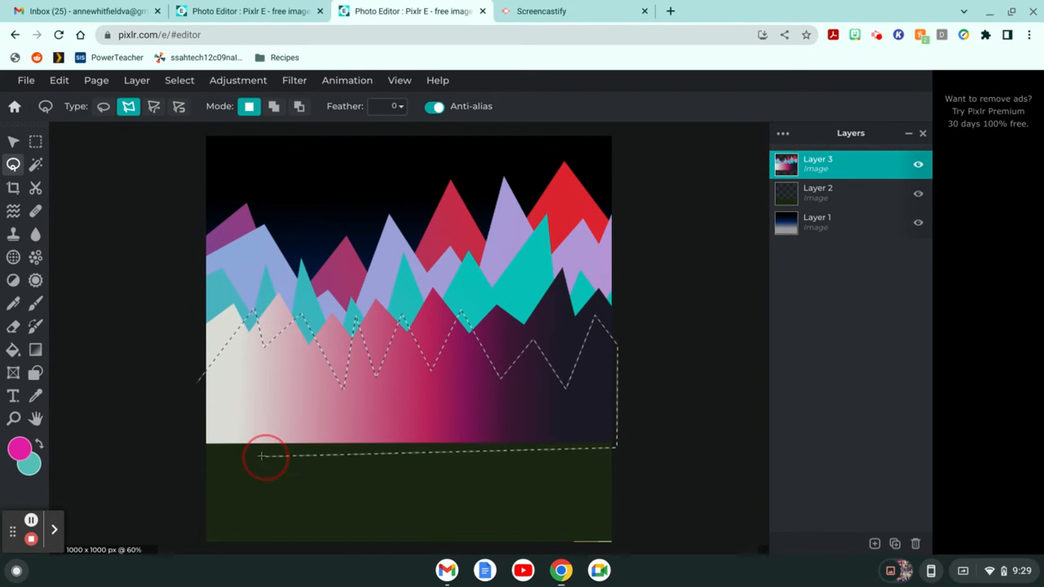
pyautogui.click(201, 446)
pyautogui.click(199, 379)
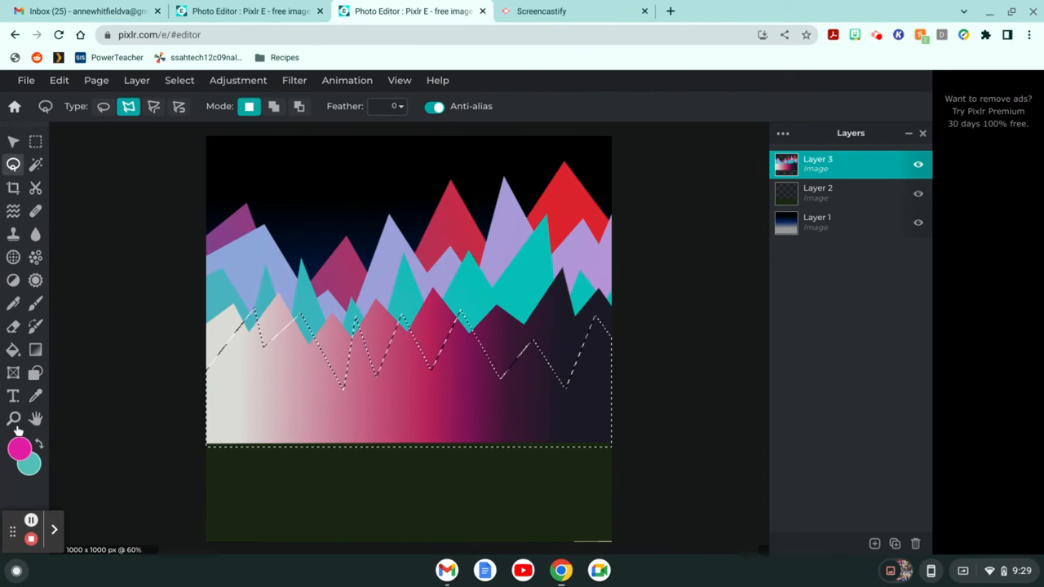
# - Fill the fifth mountain selection with the tan-to-brown linear gradient preset, running horizontally from right to left
pyautogui.click(35, 349)
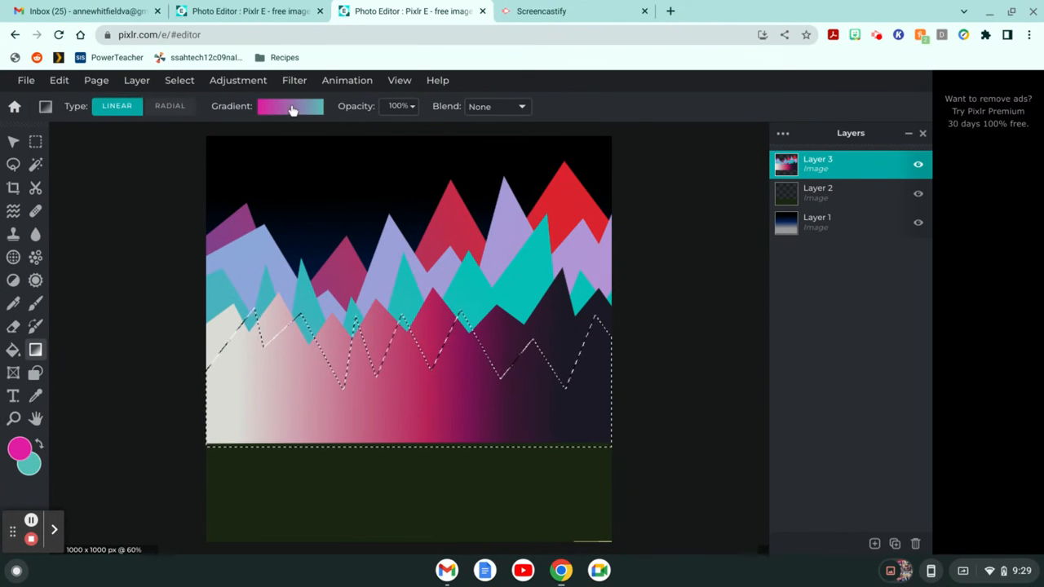
pyautogui.click(290, 107)
pyautogui.scroll(-3, 246, 346)
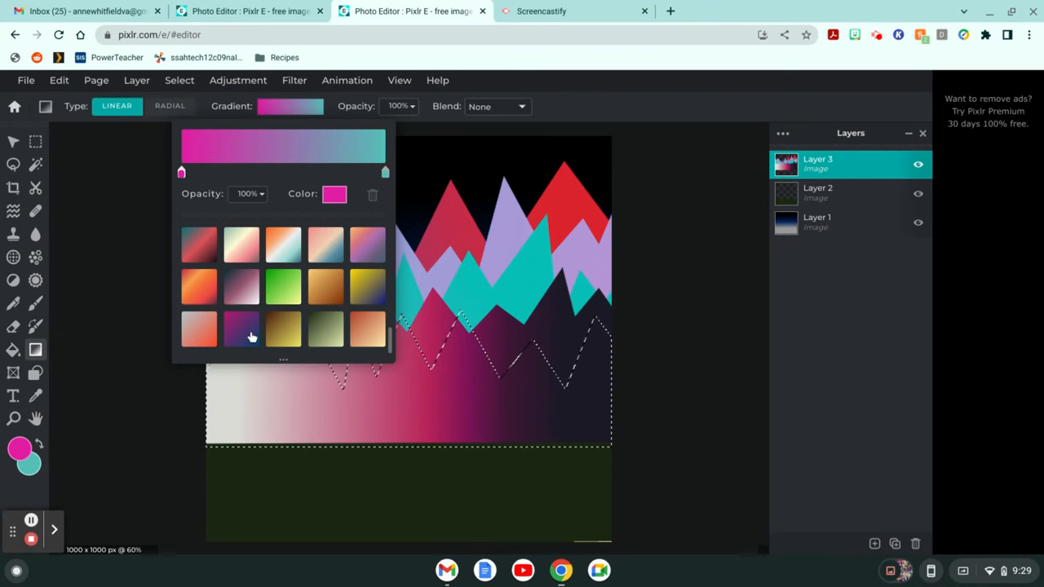
pyautogui.click(337, 288)
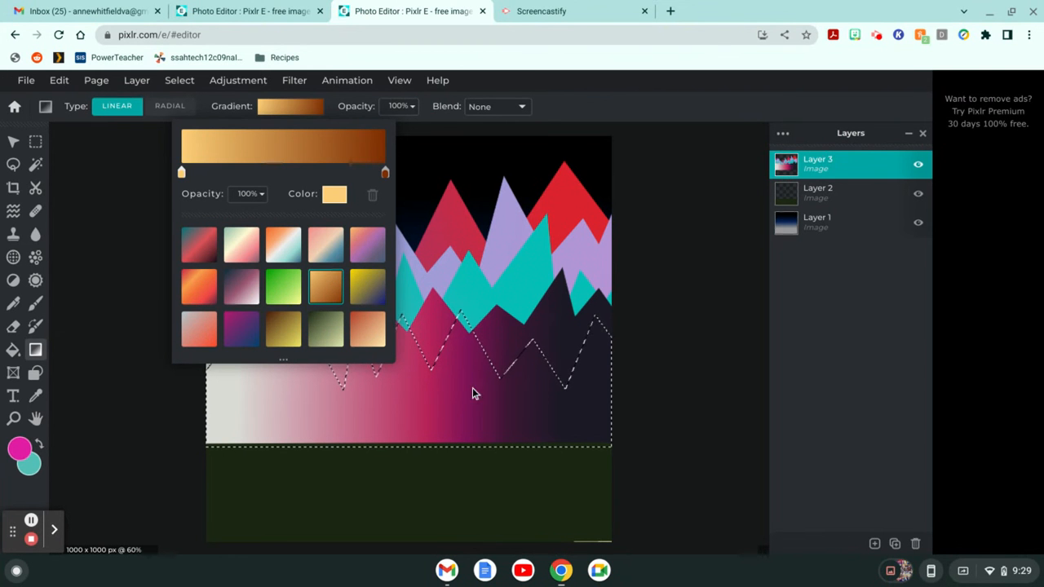
pyautogui.click(523, 429)
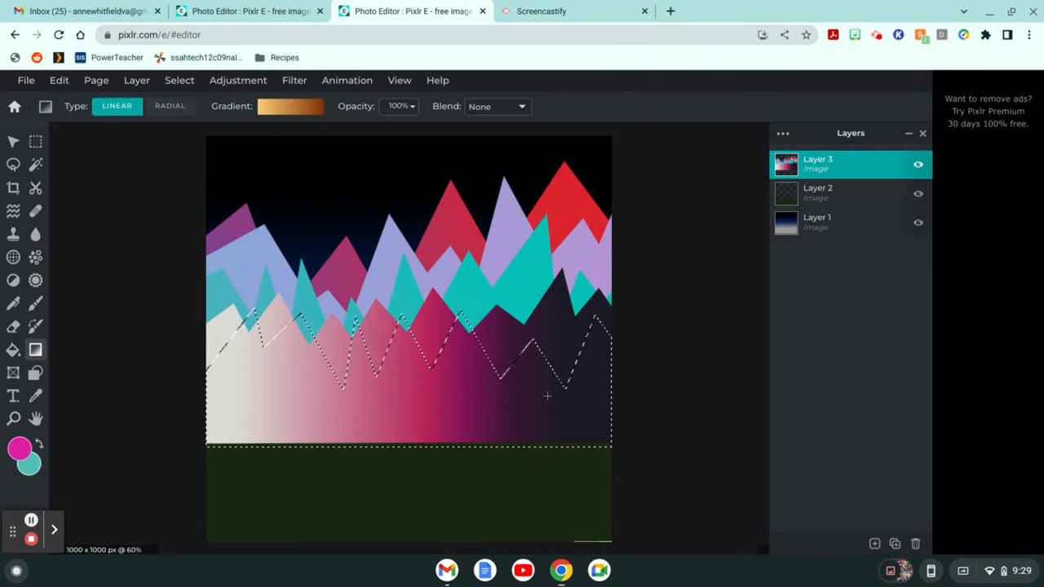
pyautogui.moveTo(545, 396); pyautogui.dragTo(227, 405)
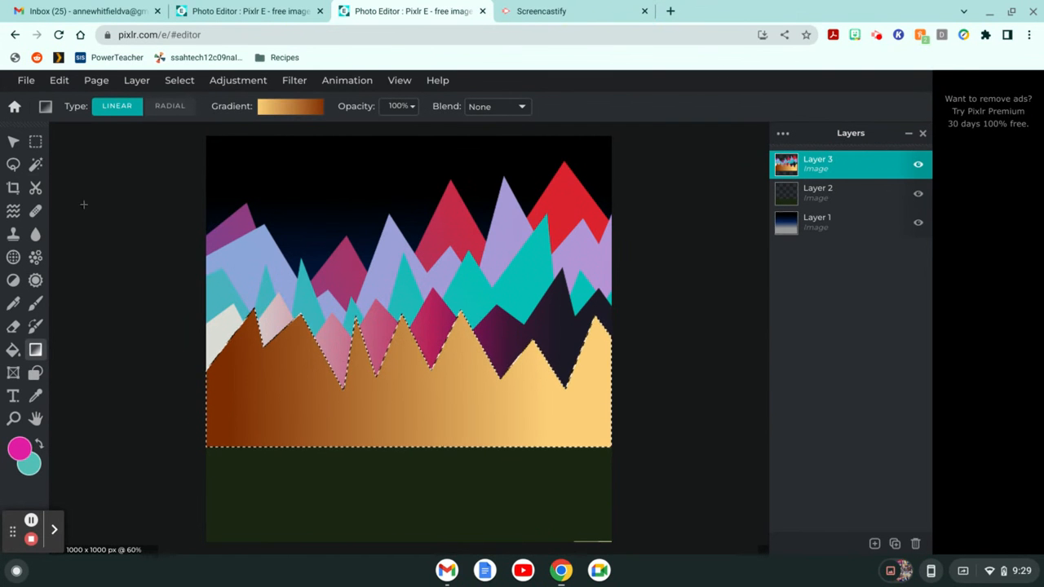
# - Select a sixth full-width mountain range with seven peaks across the brown range, closing just below the ground line, using the polygonal lasso
pyautogui.click(14, 164)
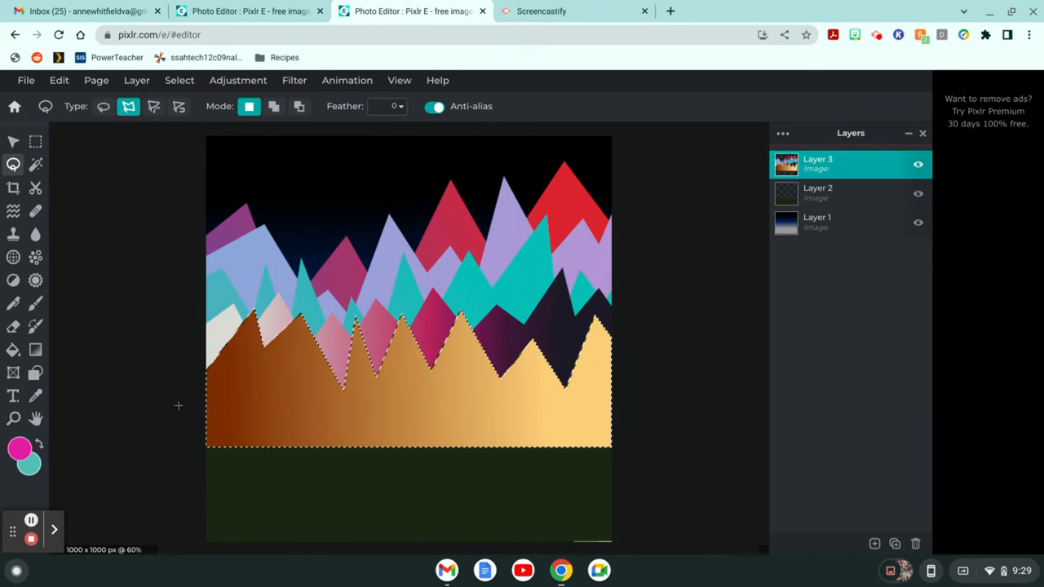
pyautogui.hotkey('ctrl', 'd')
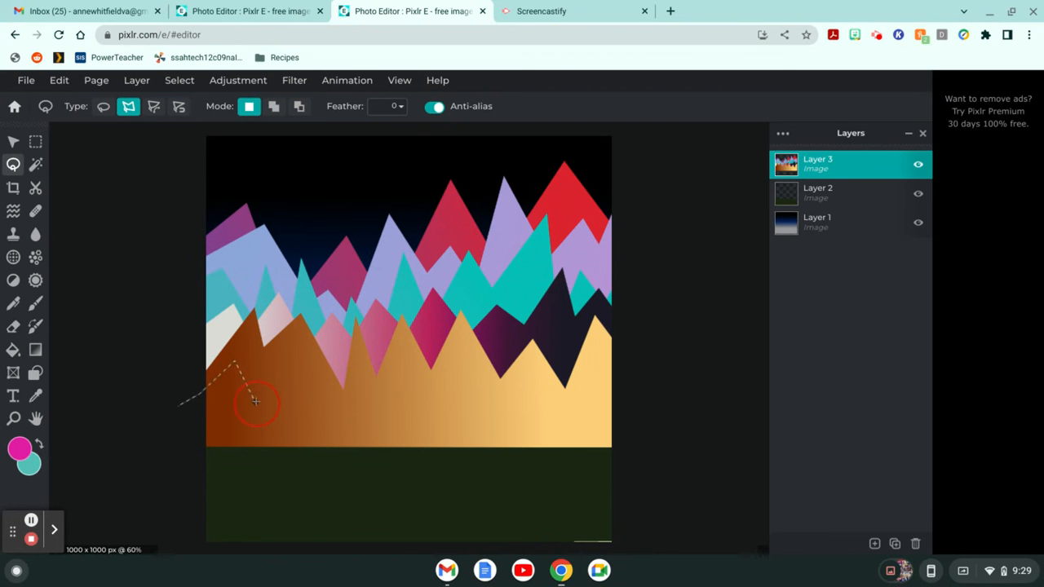
pyautogui.click(269, 327)
pyautogui.click(307, 413)
pyautogui.click(335, 350)
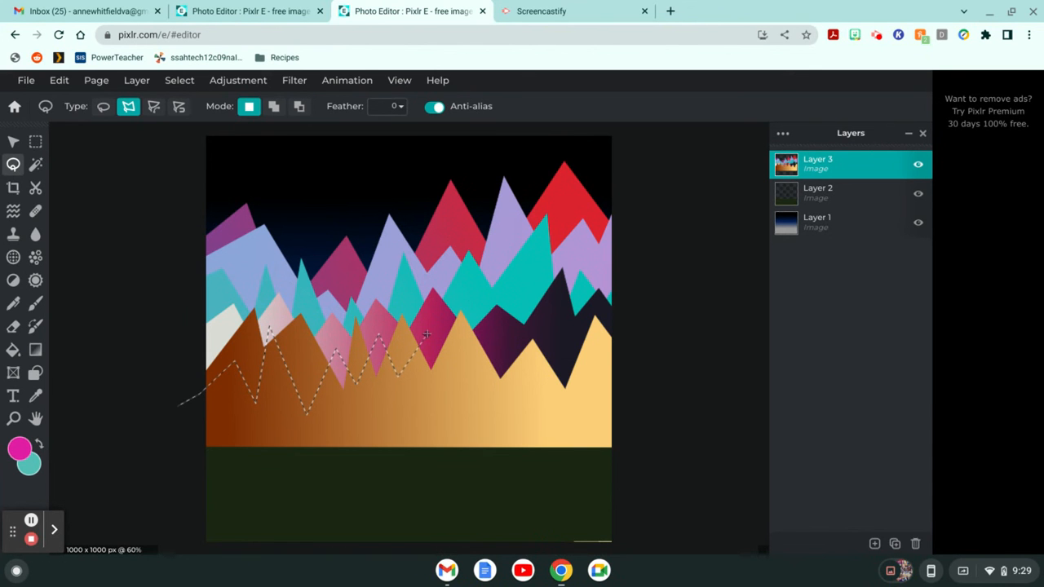
pyautogui.click(461, 392)
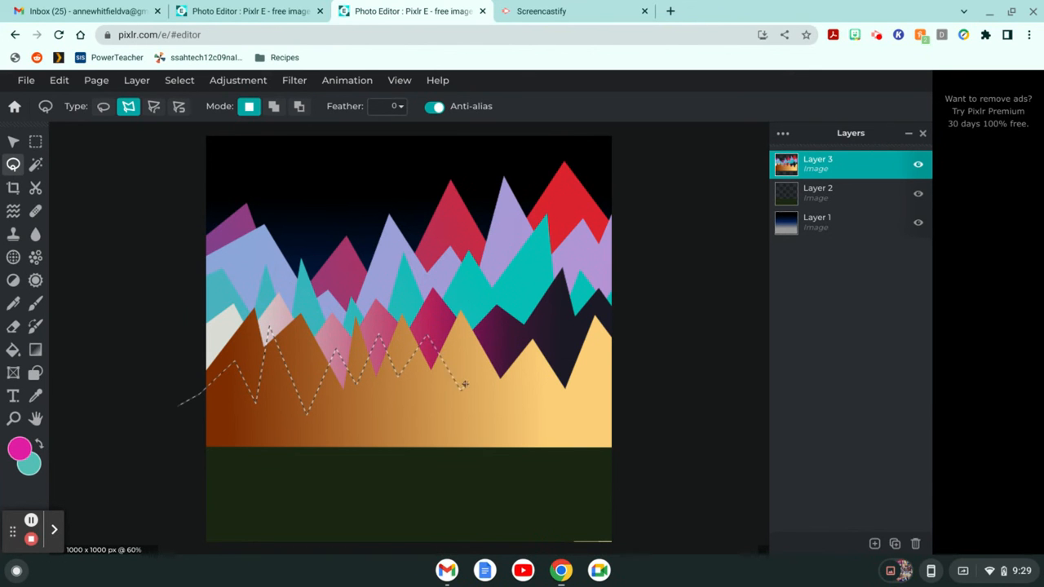
pyautogui.click(525, 400)
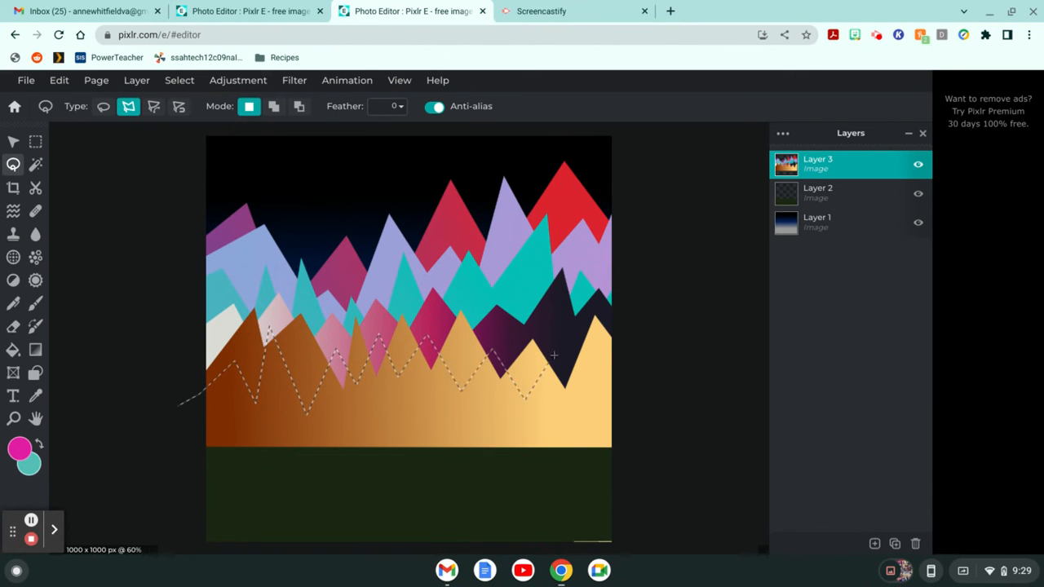
pyautogui.click(586, 403)
pyautogui.click(620, 360)
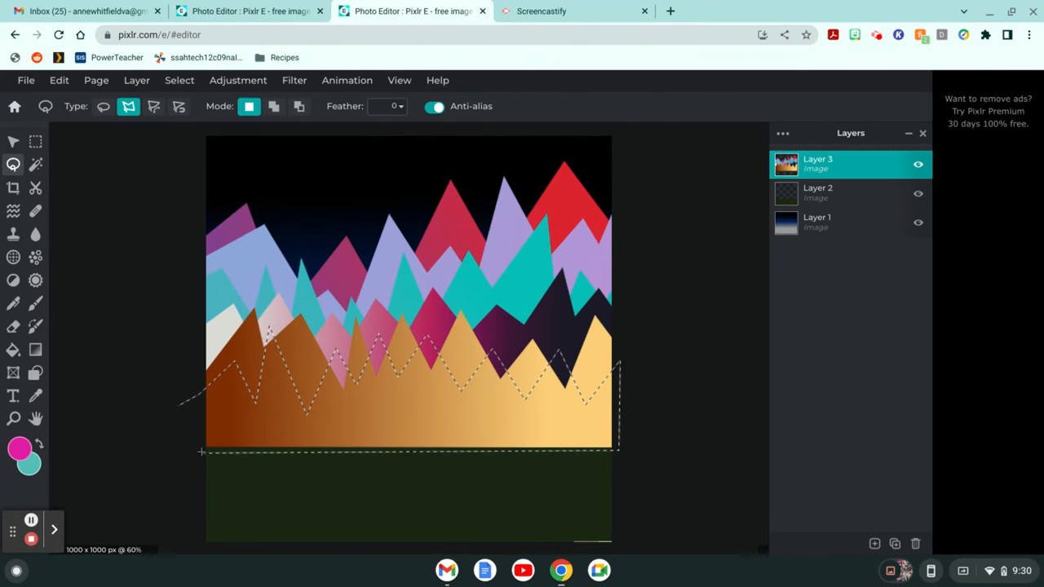
pyautogui.click(178, 406)
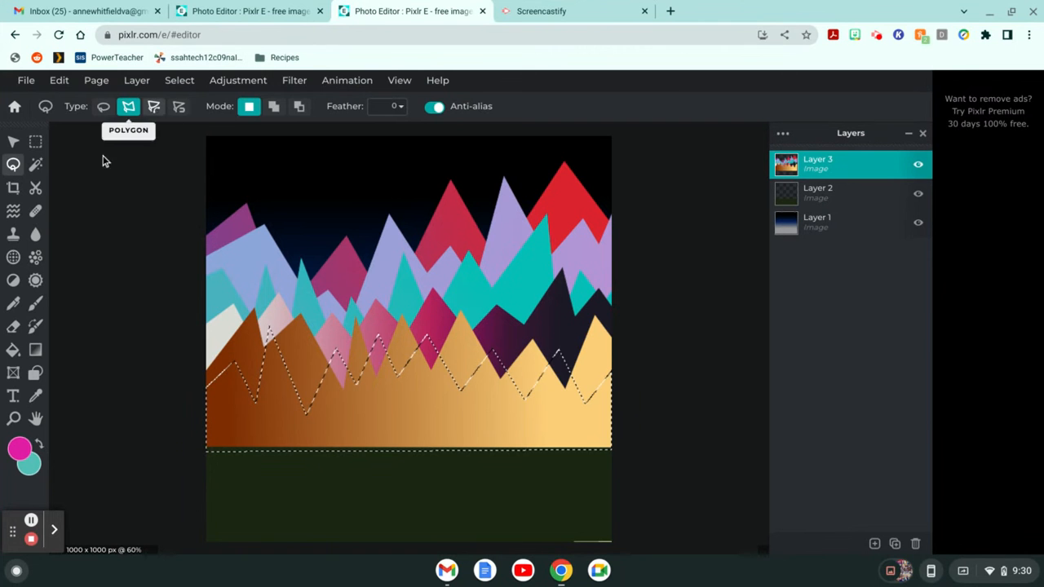
# - Fill the sixth mountain selection with the dark-purple-to-teal linear gradient preset, running vertically from the peaks down to the base
pyautogui.click(35, 349)
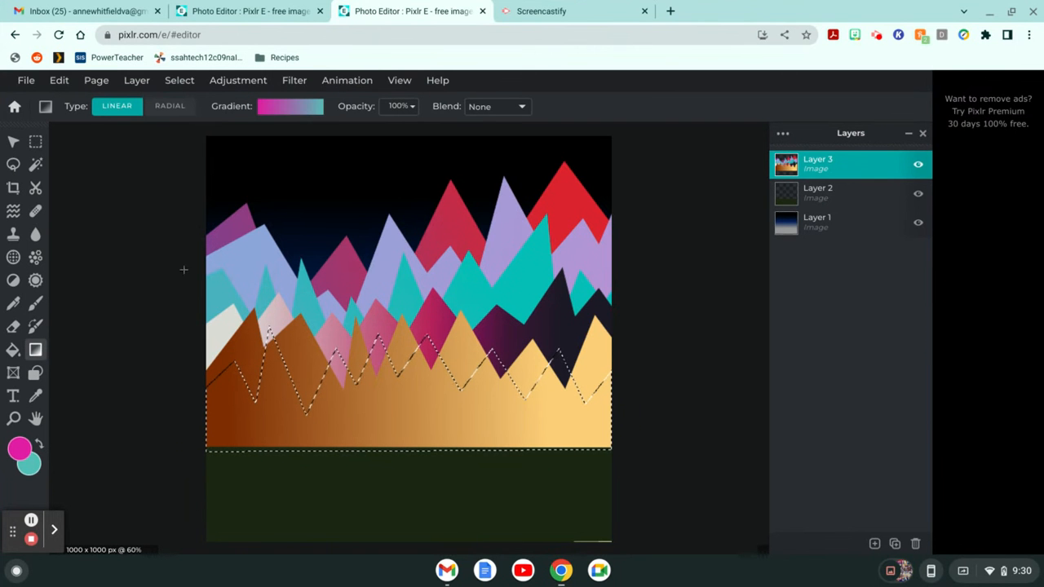
pyautogui.click(290, 106)
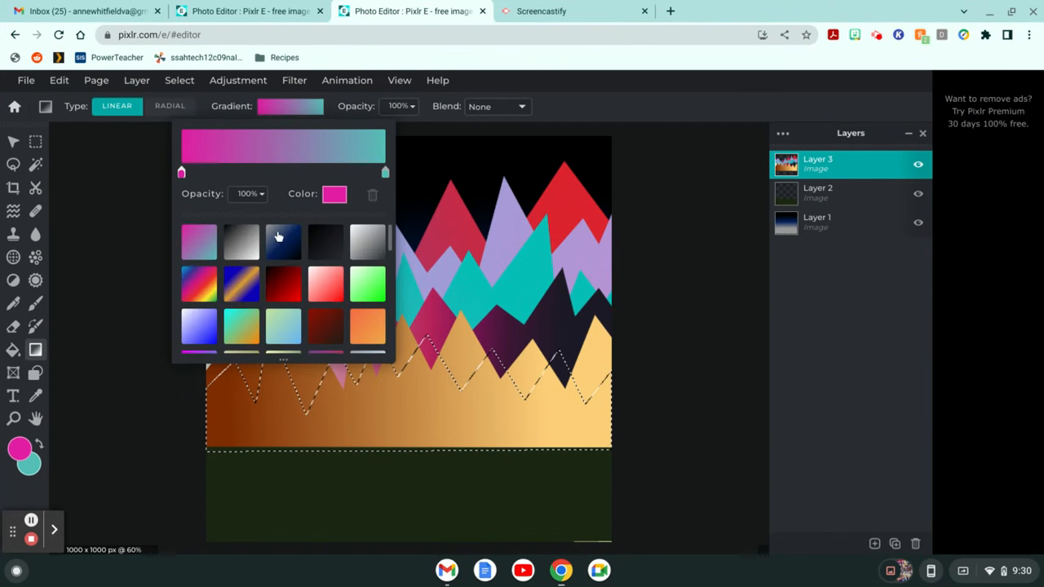
pyautogui.scroll(-5, 278, 236)
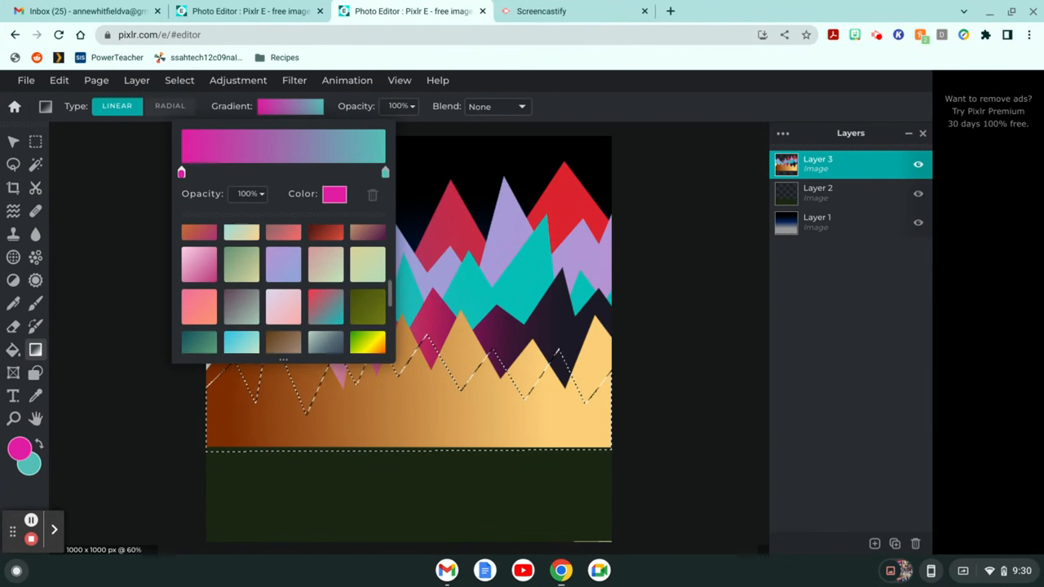
pyautogui.scroll(5, 278, 269)
pyautogui.click(283, 282)
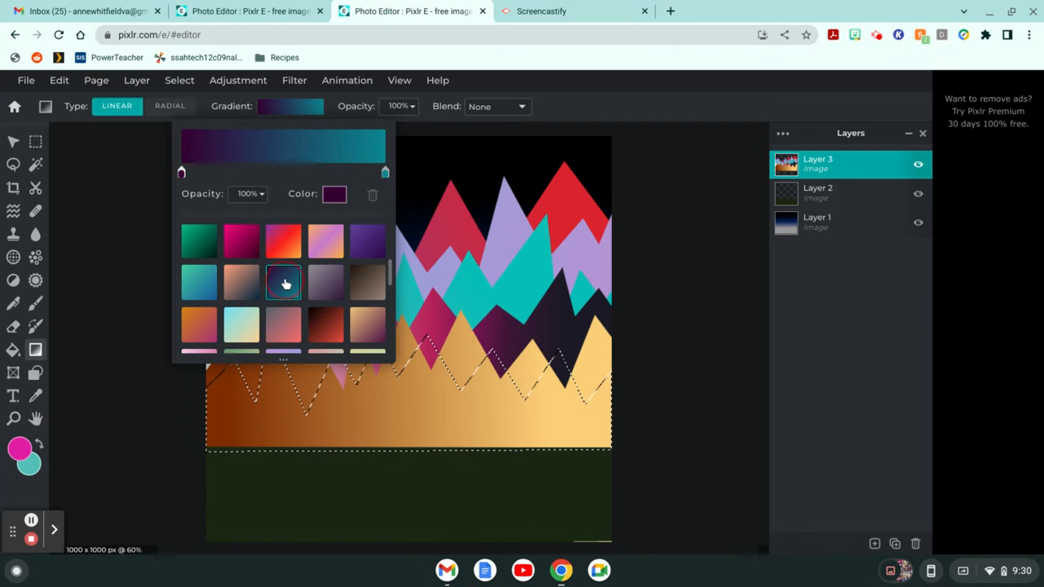
pyautogui.click(380, 369)
pyautogui.moveTo(380, 372); pyautogui.dragTo(384, 433)
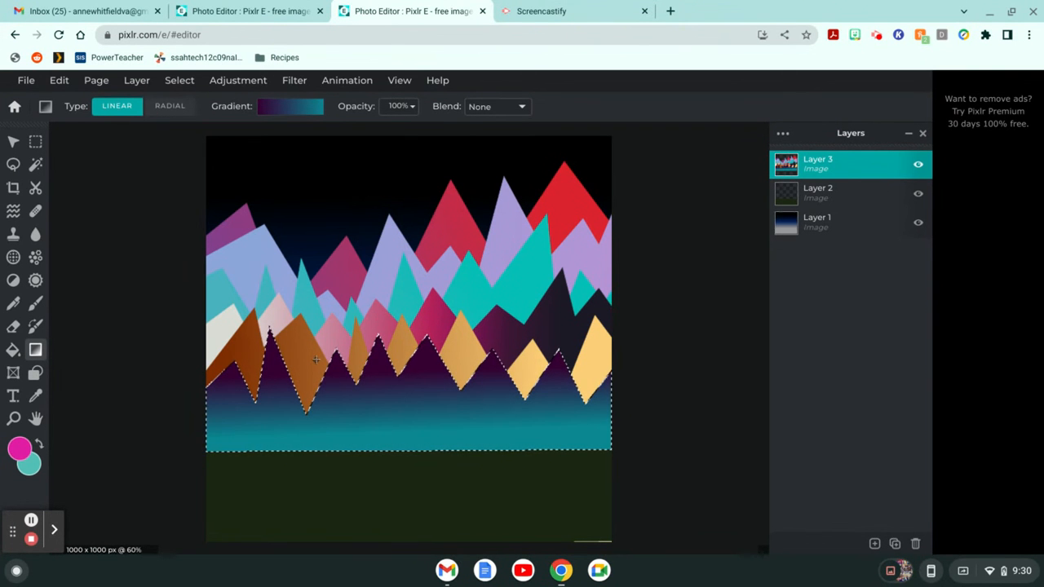
# - Select a seventh full-width mountain range with eight jagged peaks across the purple-teal range, closing just below the ground line, using the polygonal lasso
pyautogui.click(13, 164)
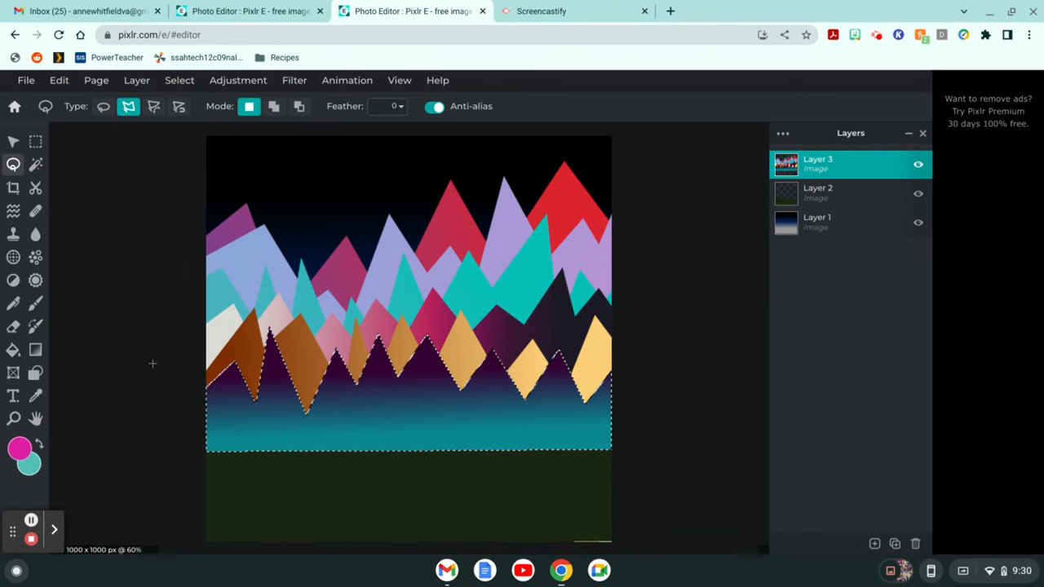
pyautogui.click(199, 423)
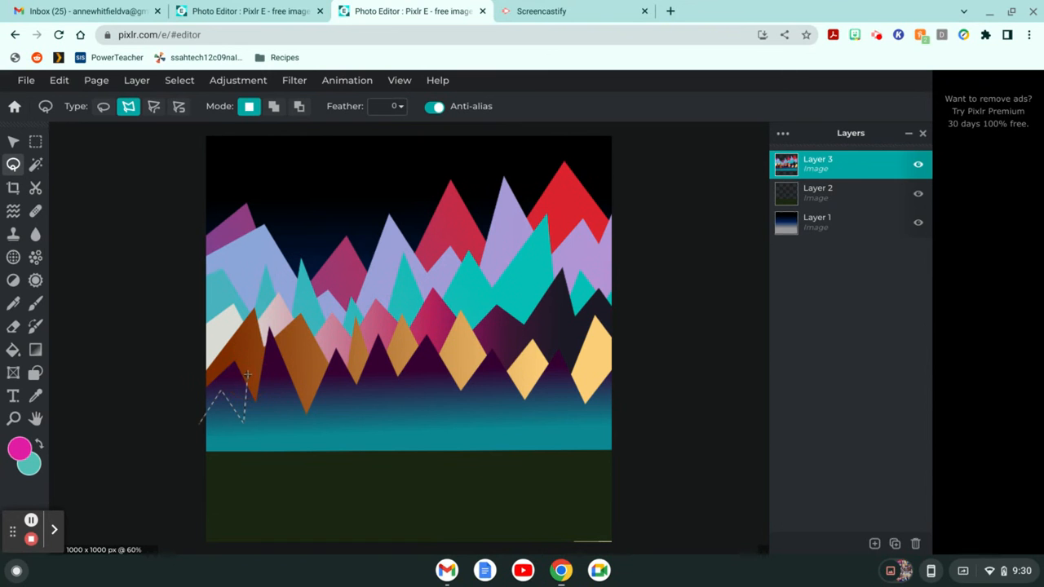
pyautogui.click(303, 375)
pyautogui.click(326, 412)
pyautogui.click(350, 360)
pyautogui.click(430, 410)
pyautogui.click(463, 360)
pyautogui.click(497, 426)
pyautogui.click(523, 386)
pyautogui.click(545, 414)
pyautogui.click(587, 381)
pyautogui.click(603, 401)
pyautogui.click(617, 413)
pyautogui.click(620, 449)
pyautogui.moveTo(620, 453); pyautogui.dragTo(202, 454)
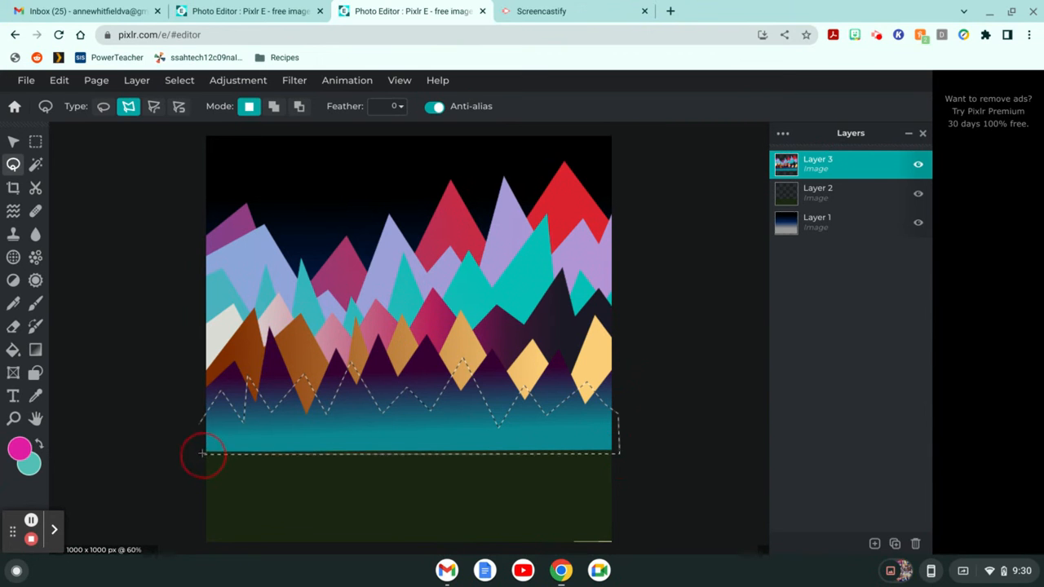
pyautogui.click(202, 423)
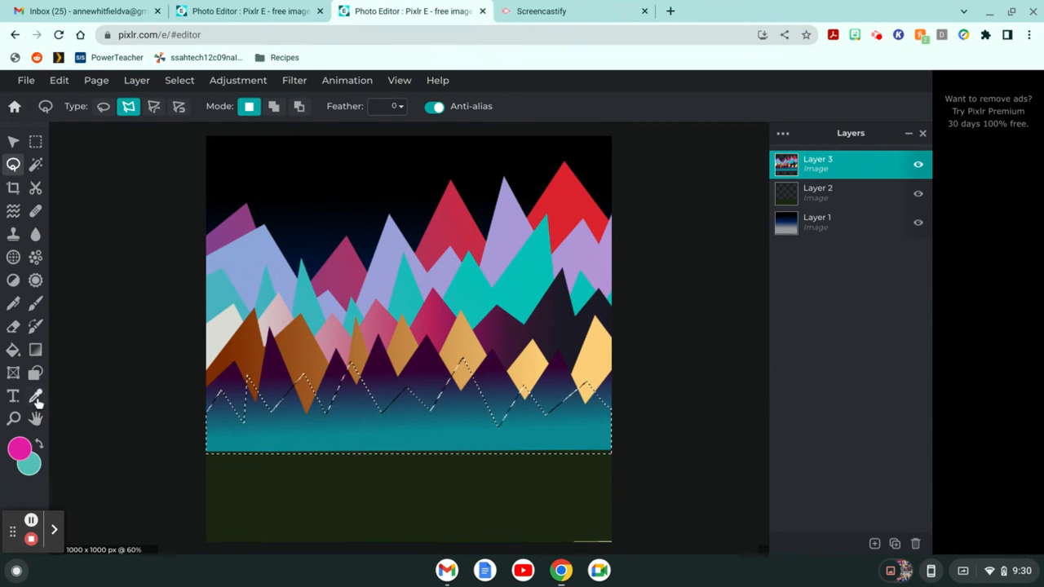
# - Fill the seventh mountain selection with the red-to-orange linear gradient preset, running roughly horizontally from left to right
pyautogui.click(35, 353)
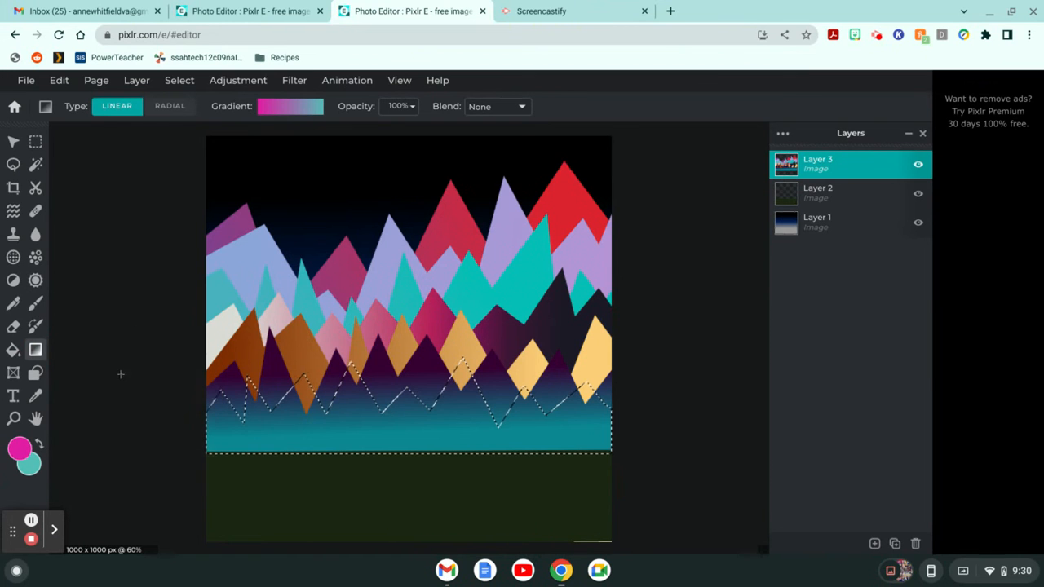
pyautogui.click(287, 108)
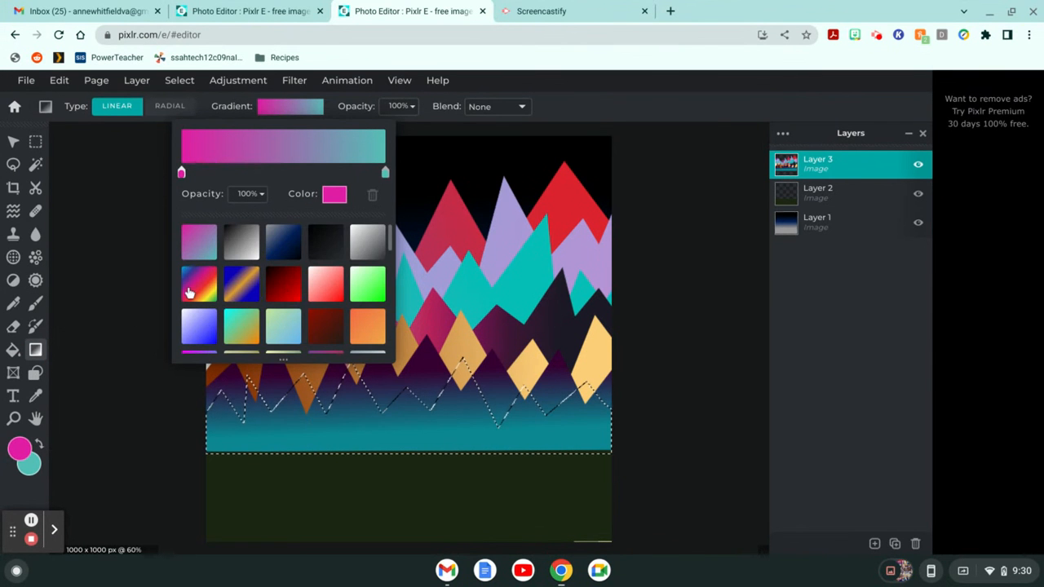
pyautogui.scroll(-1, 291, 291)
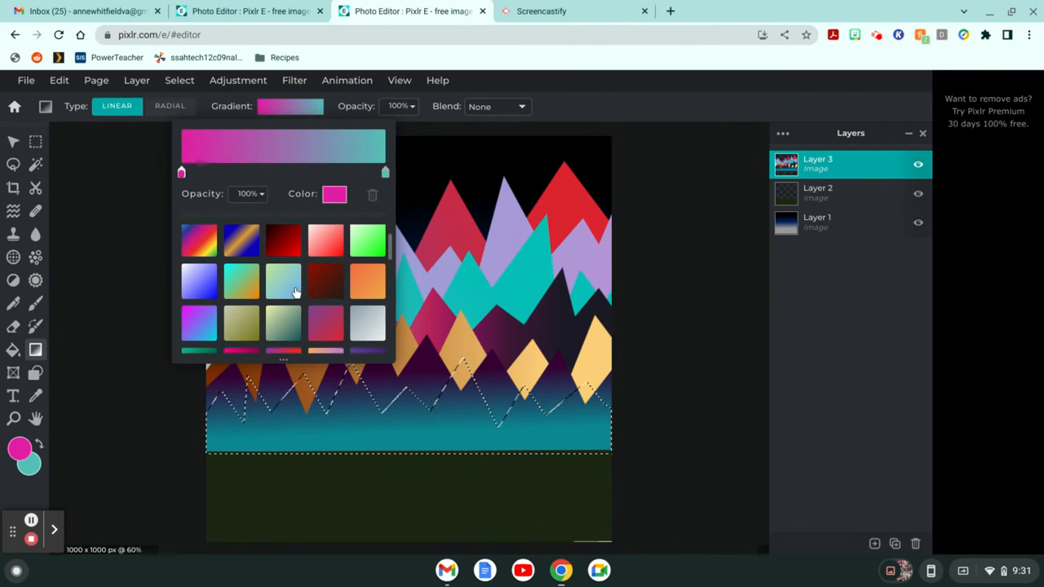
pyautogui.scroll(-1, 295, 292)
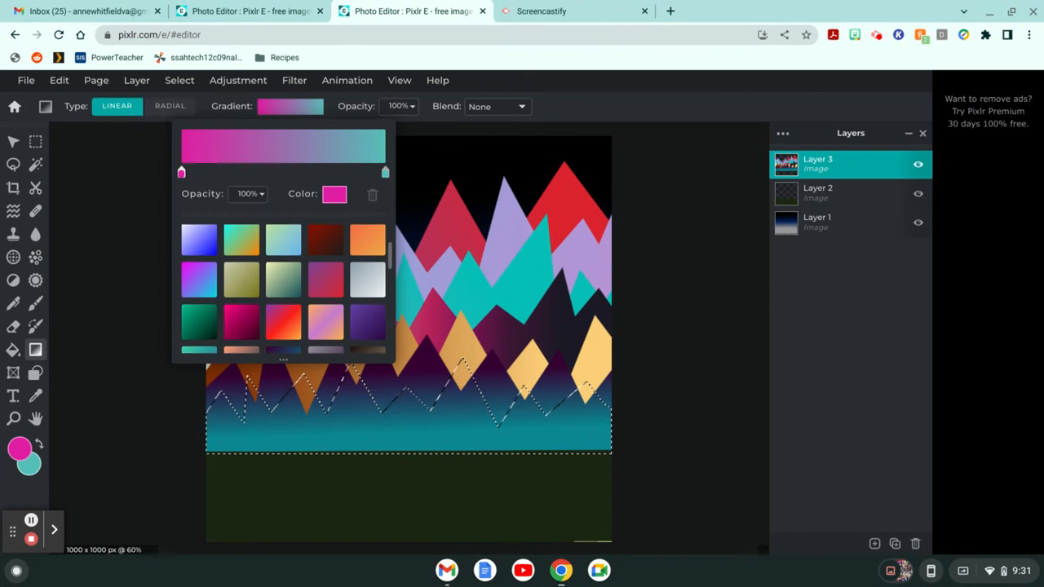
pyautogui.scroll(-1, 283, 292)
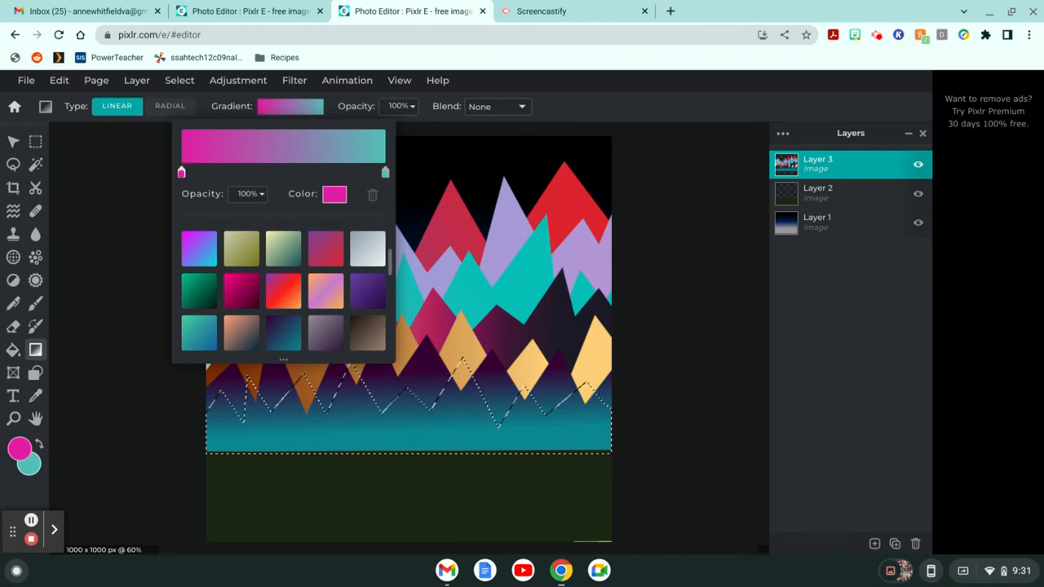
pyautogui.scroll(-2, 284, 289)
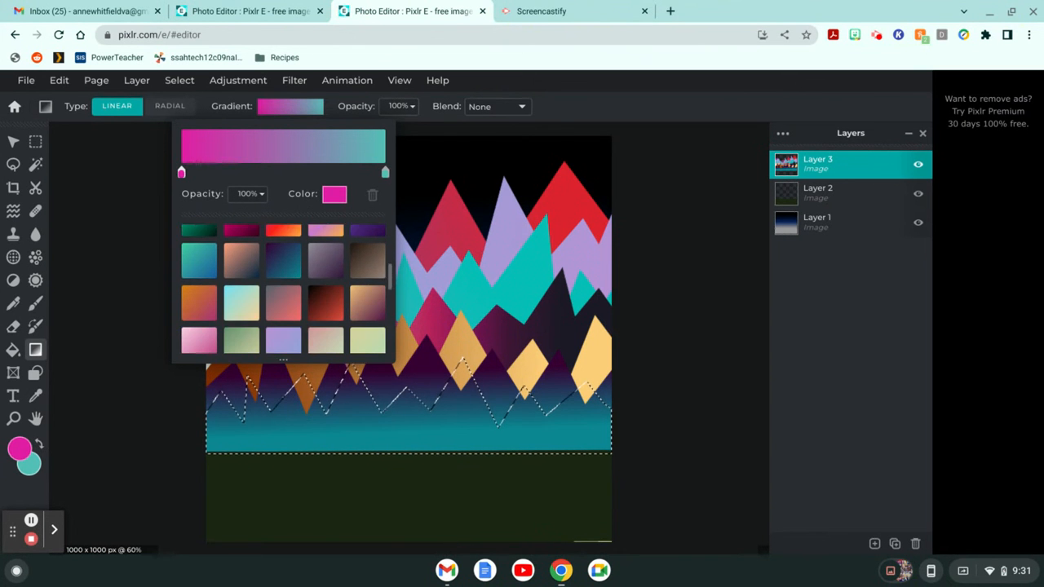
pyautogui.scroll(-3, 283, 261)
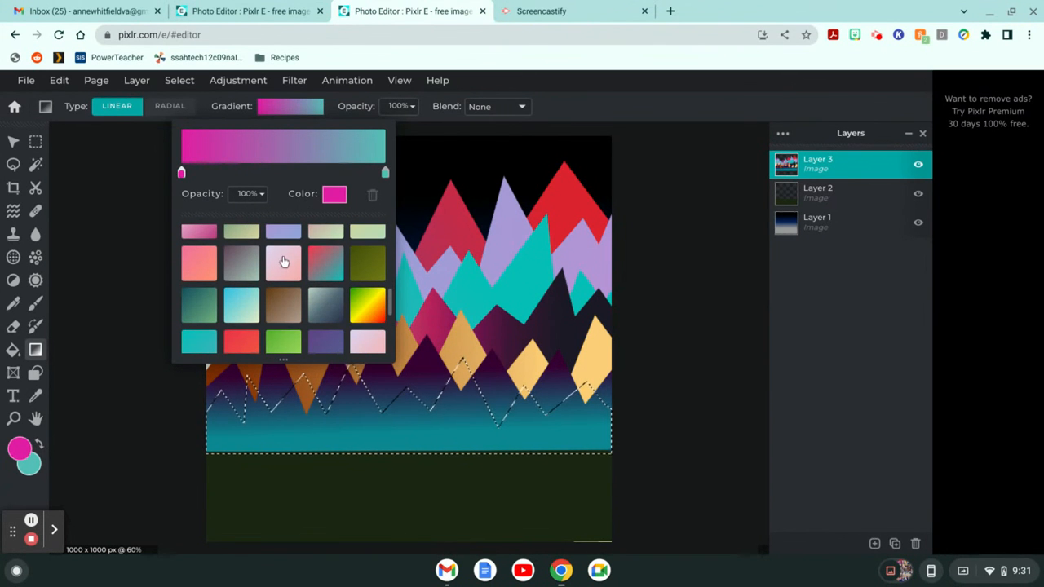
pyautogui.scroll(-3, 245, 277)
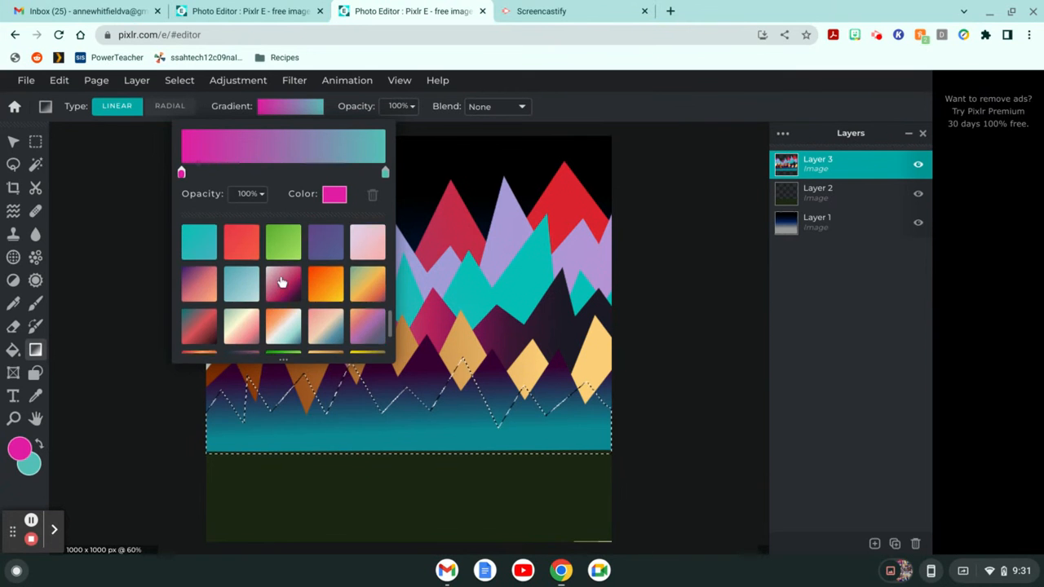
pyautogui.click(244, 244)
pyautogui.click(289, 418)
pyautogui.moveTo(290, 419); pyautogui.dragTo(504, 441)
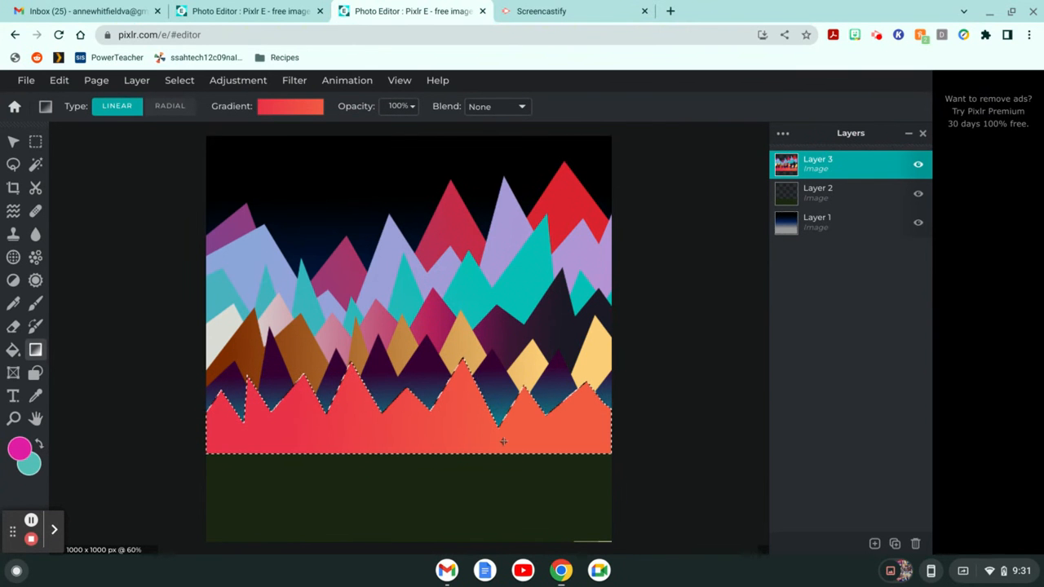